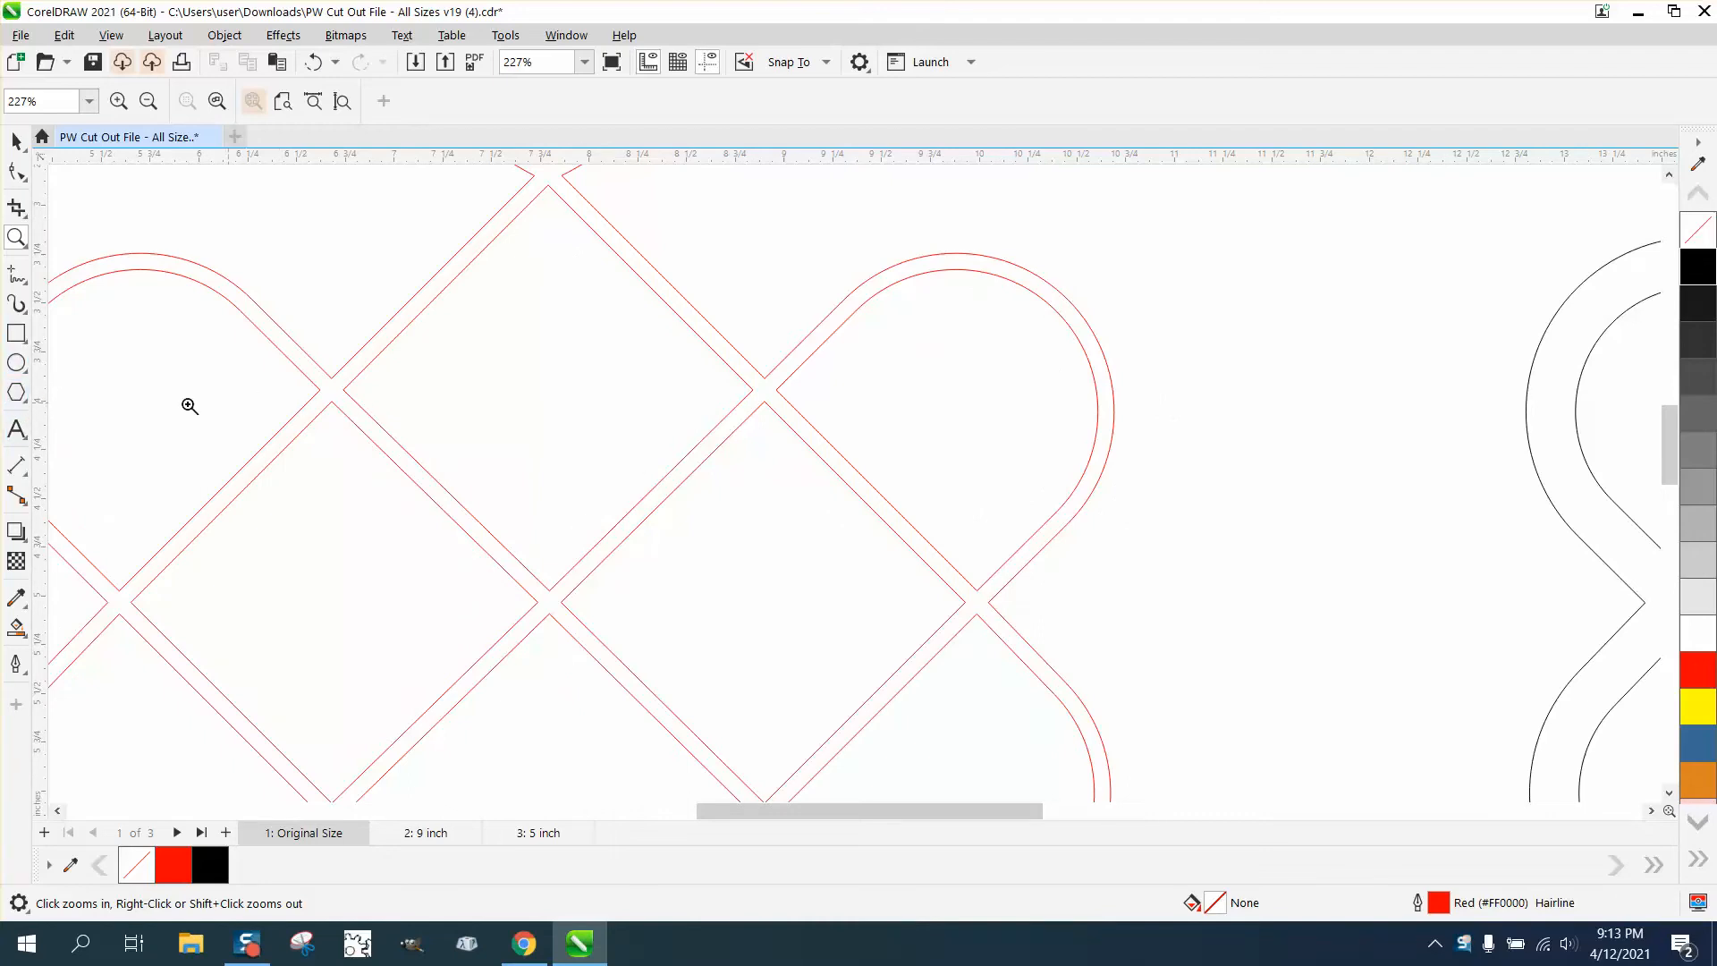
- Measure the width of two bands of the middle red knot with dimension lines, and delete the dimensions
click(25, 481)
click(75, 466)
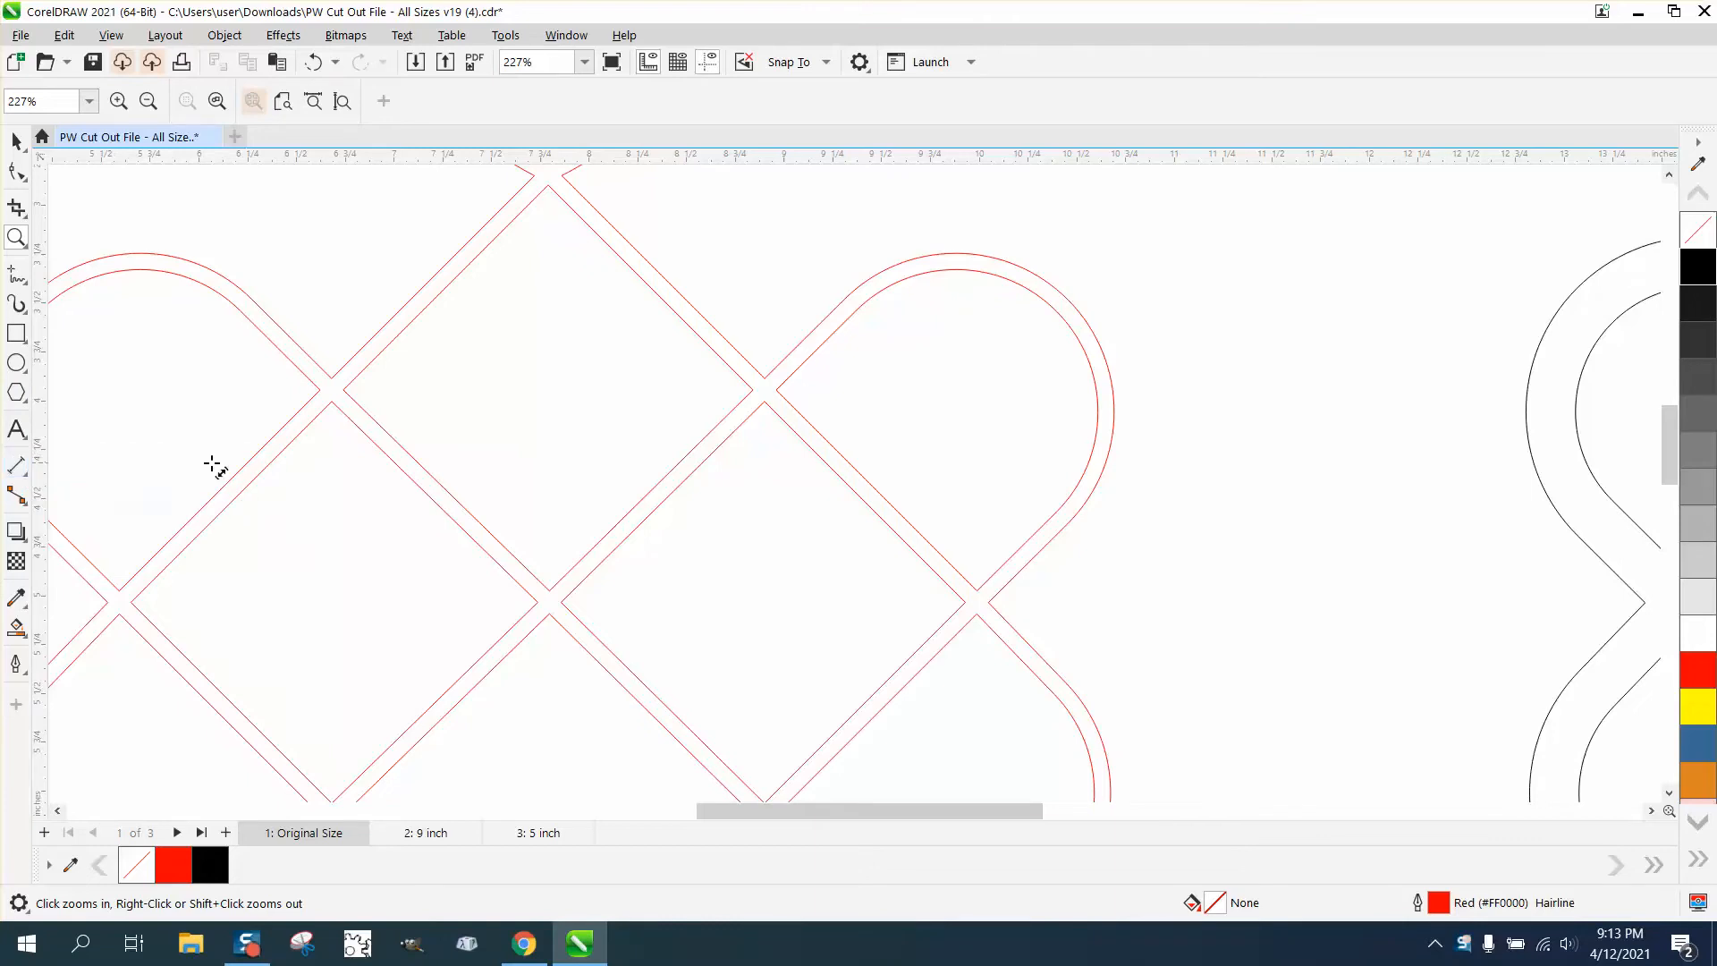
drag(713, 451, 701, 441)
click(712, 440)
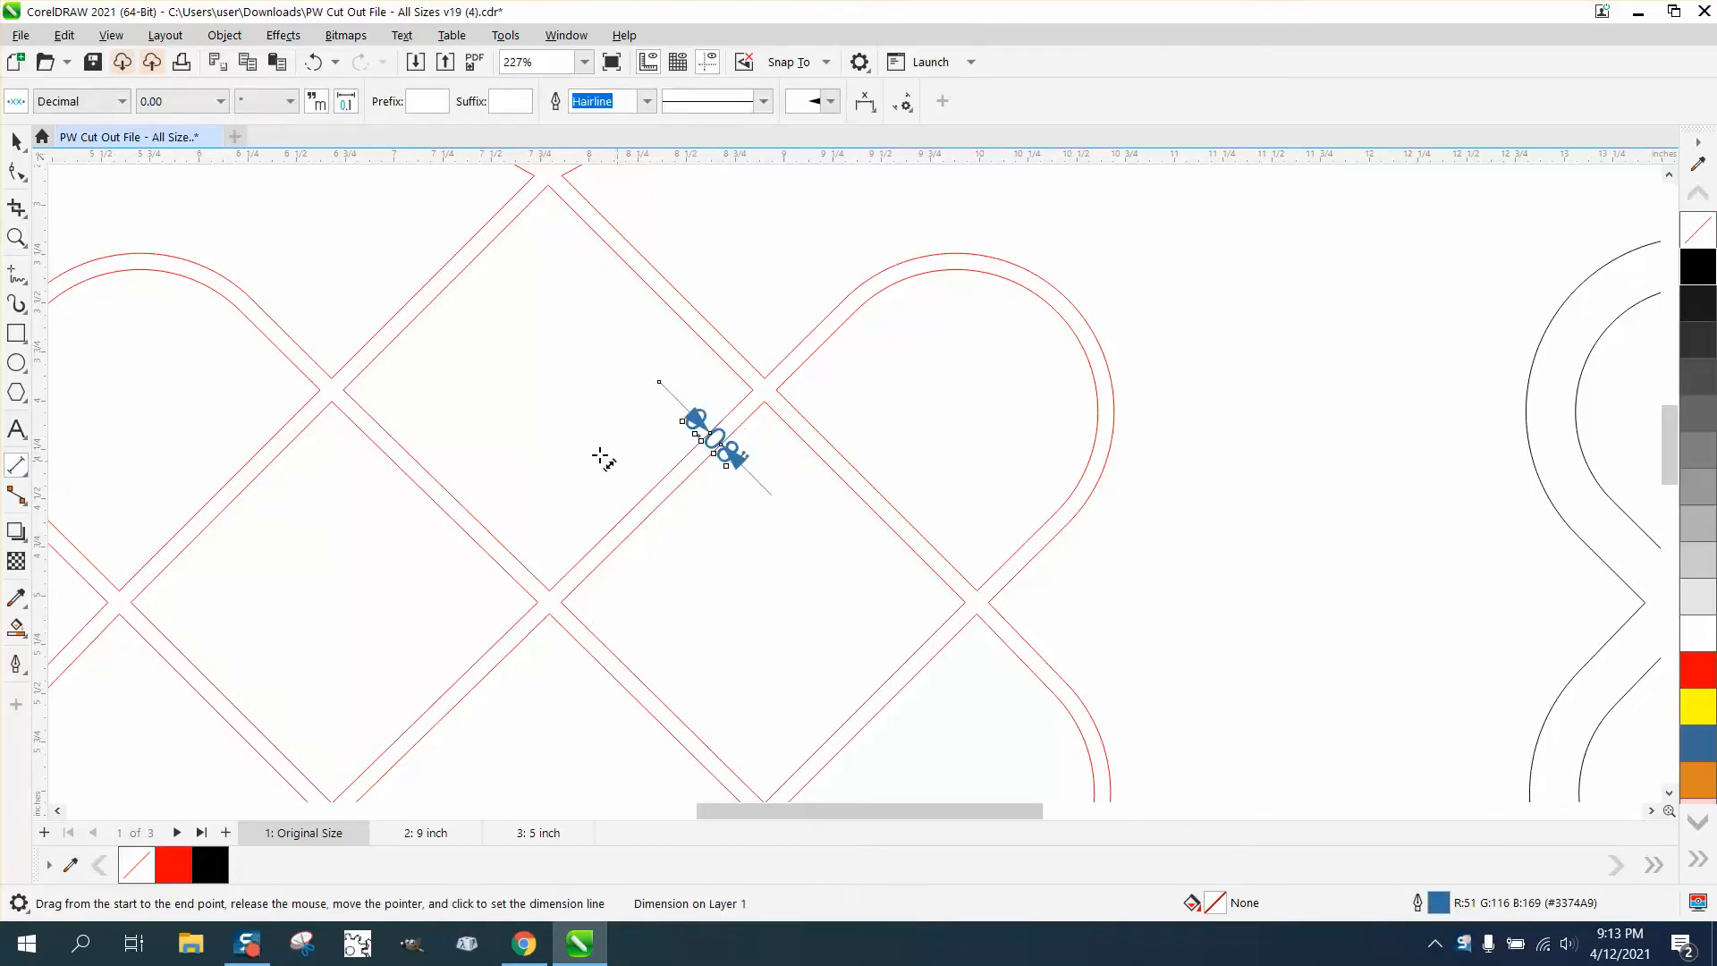
drag(422, 466, 410, 478)
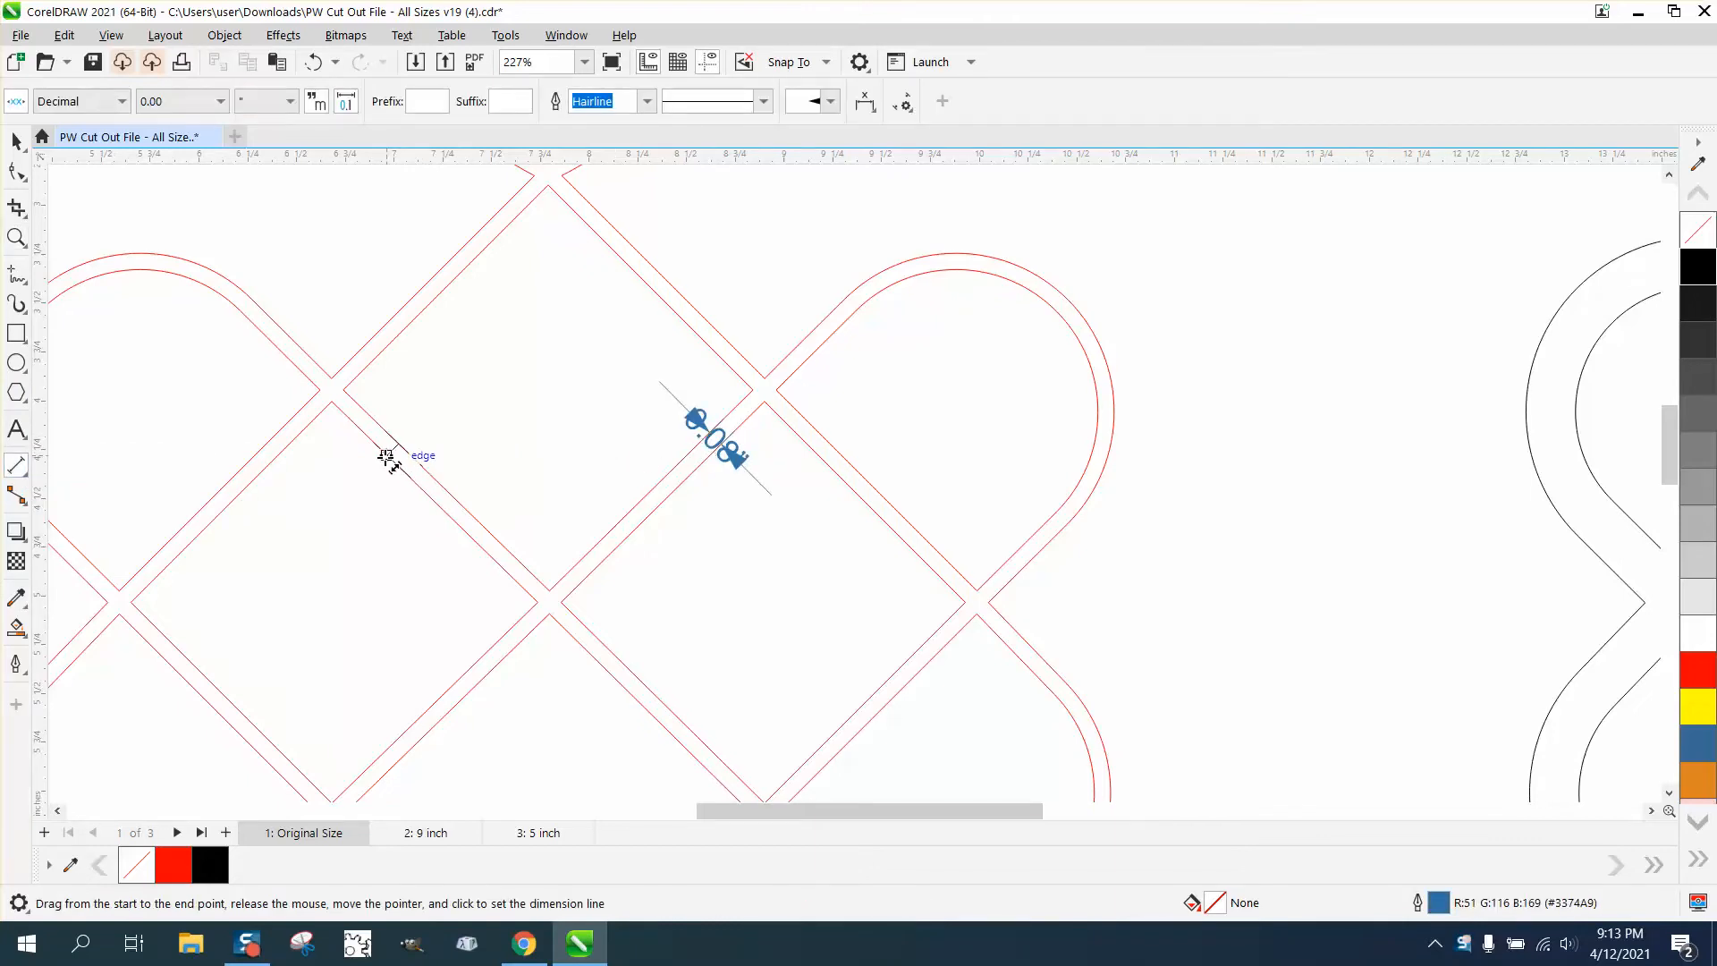
click(387, 458)
key(space)
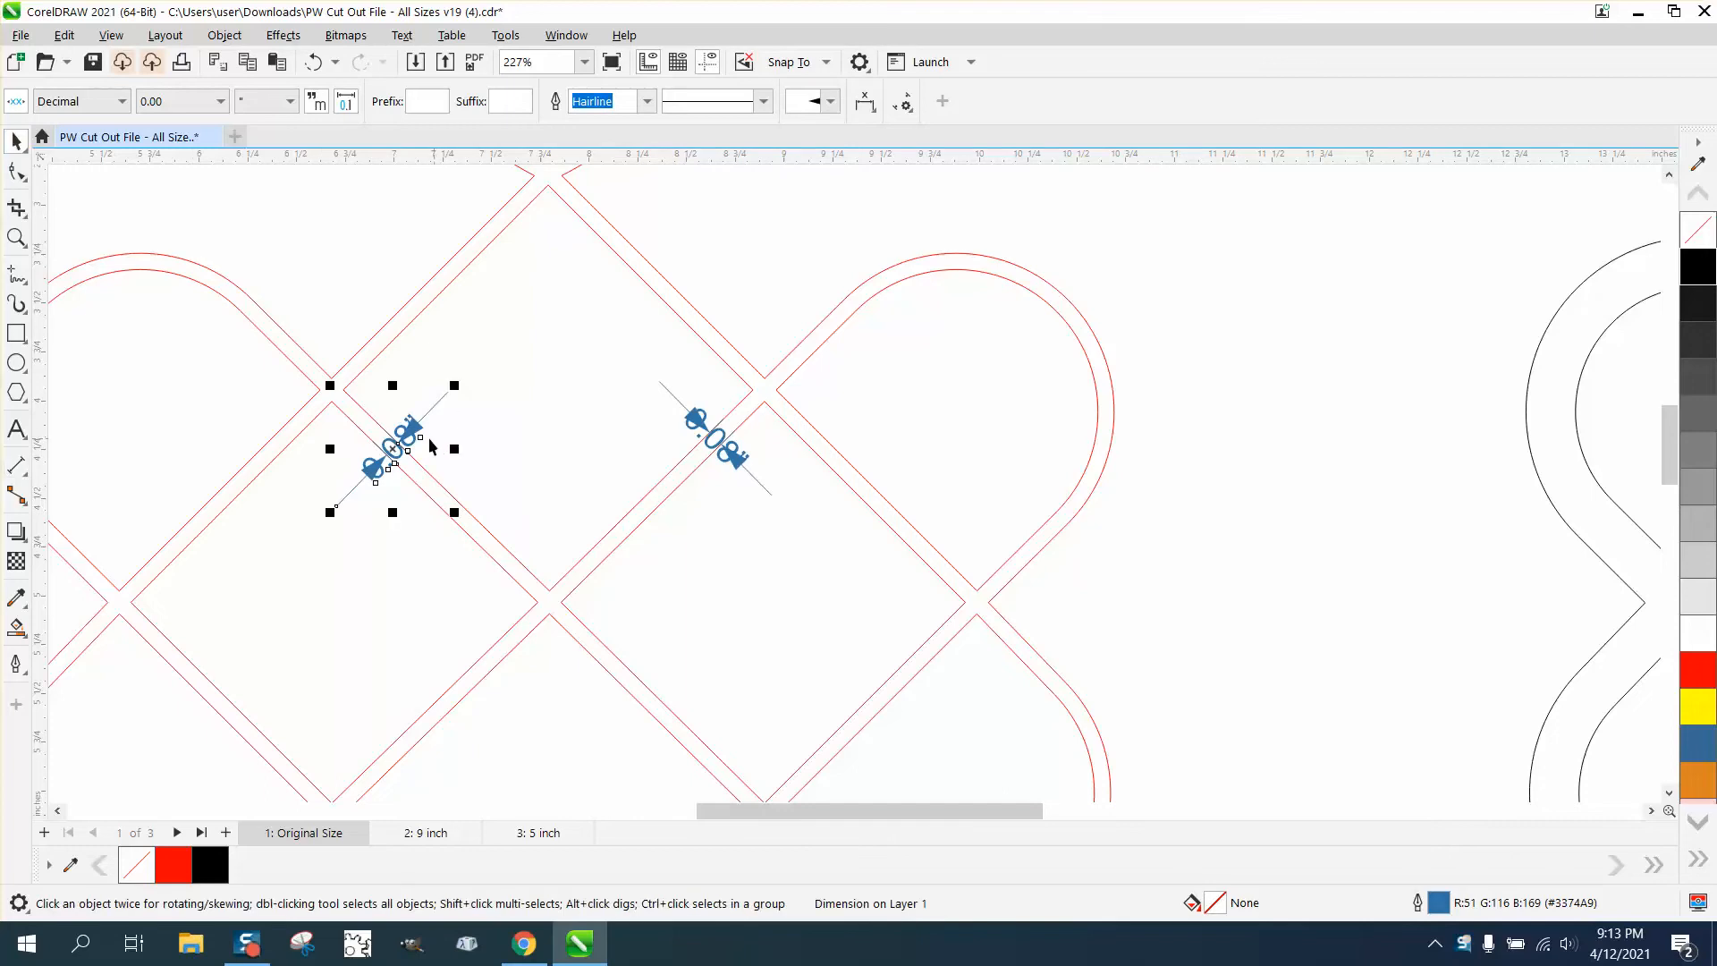
scroll(431, 446, down, 2)
key(Delete)
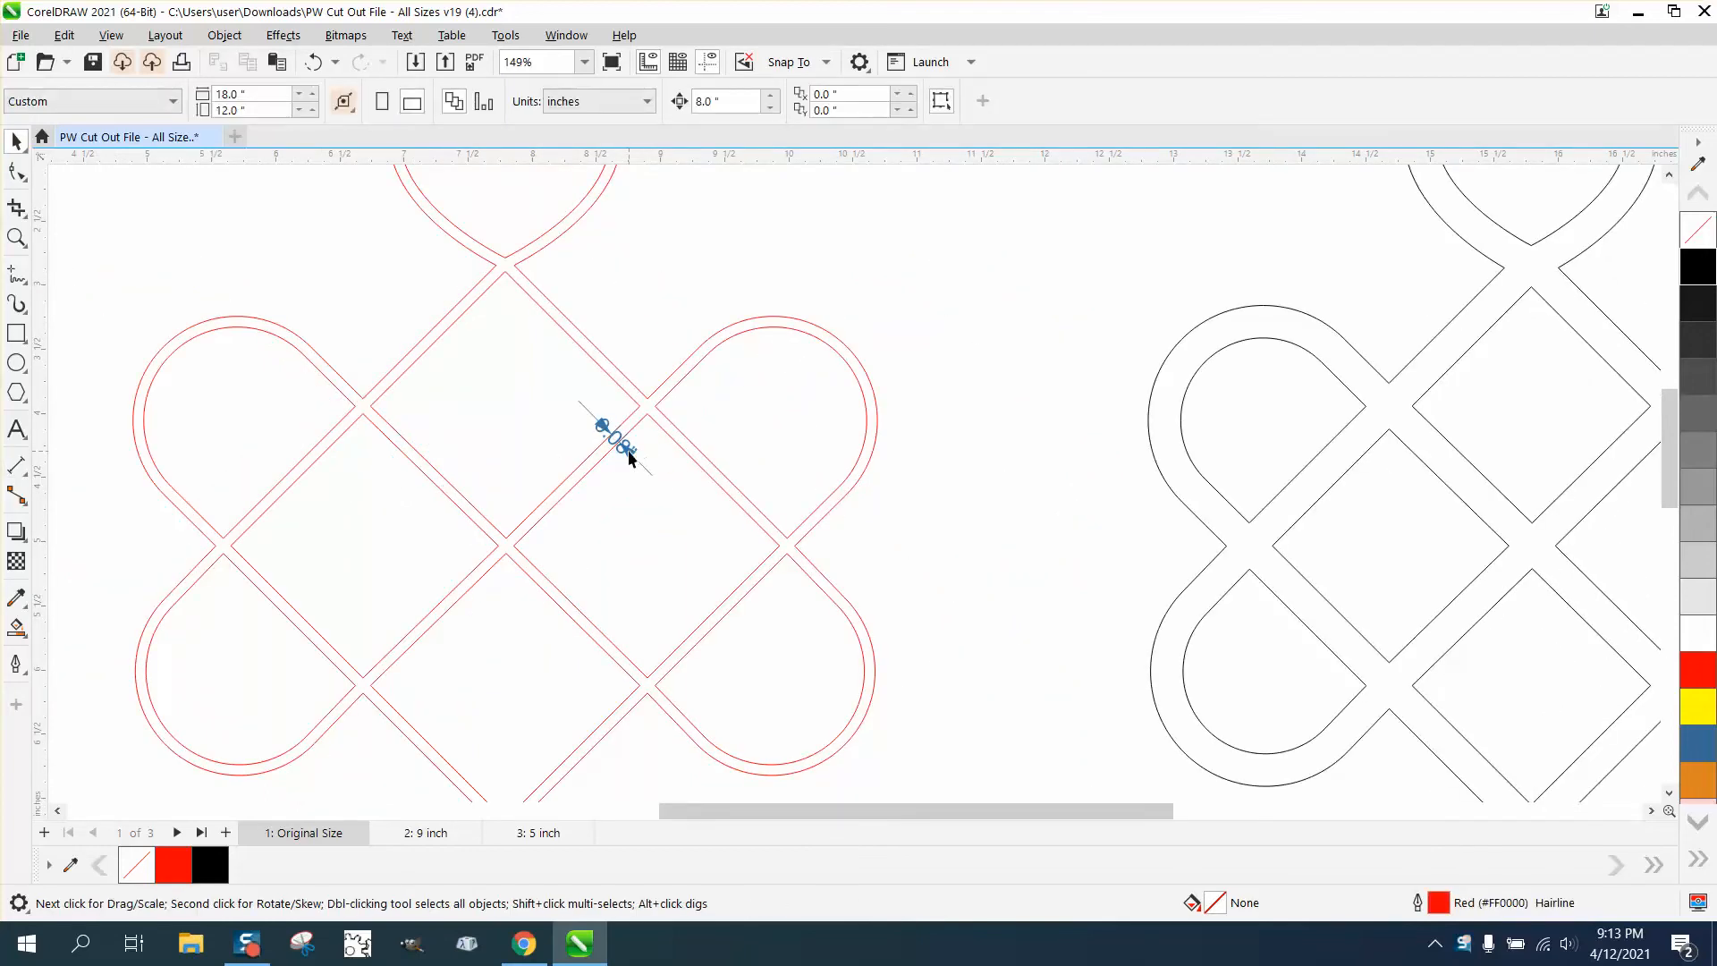
scroll(1142, 466, down, 4)
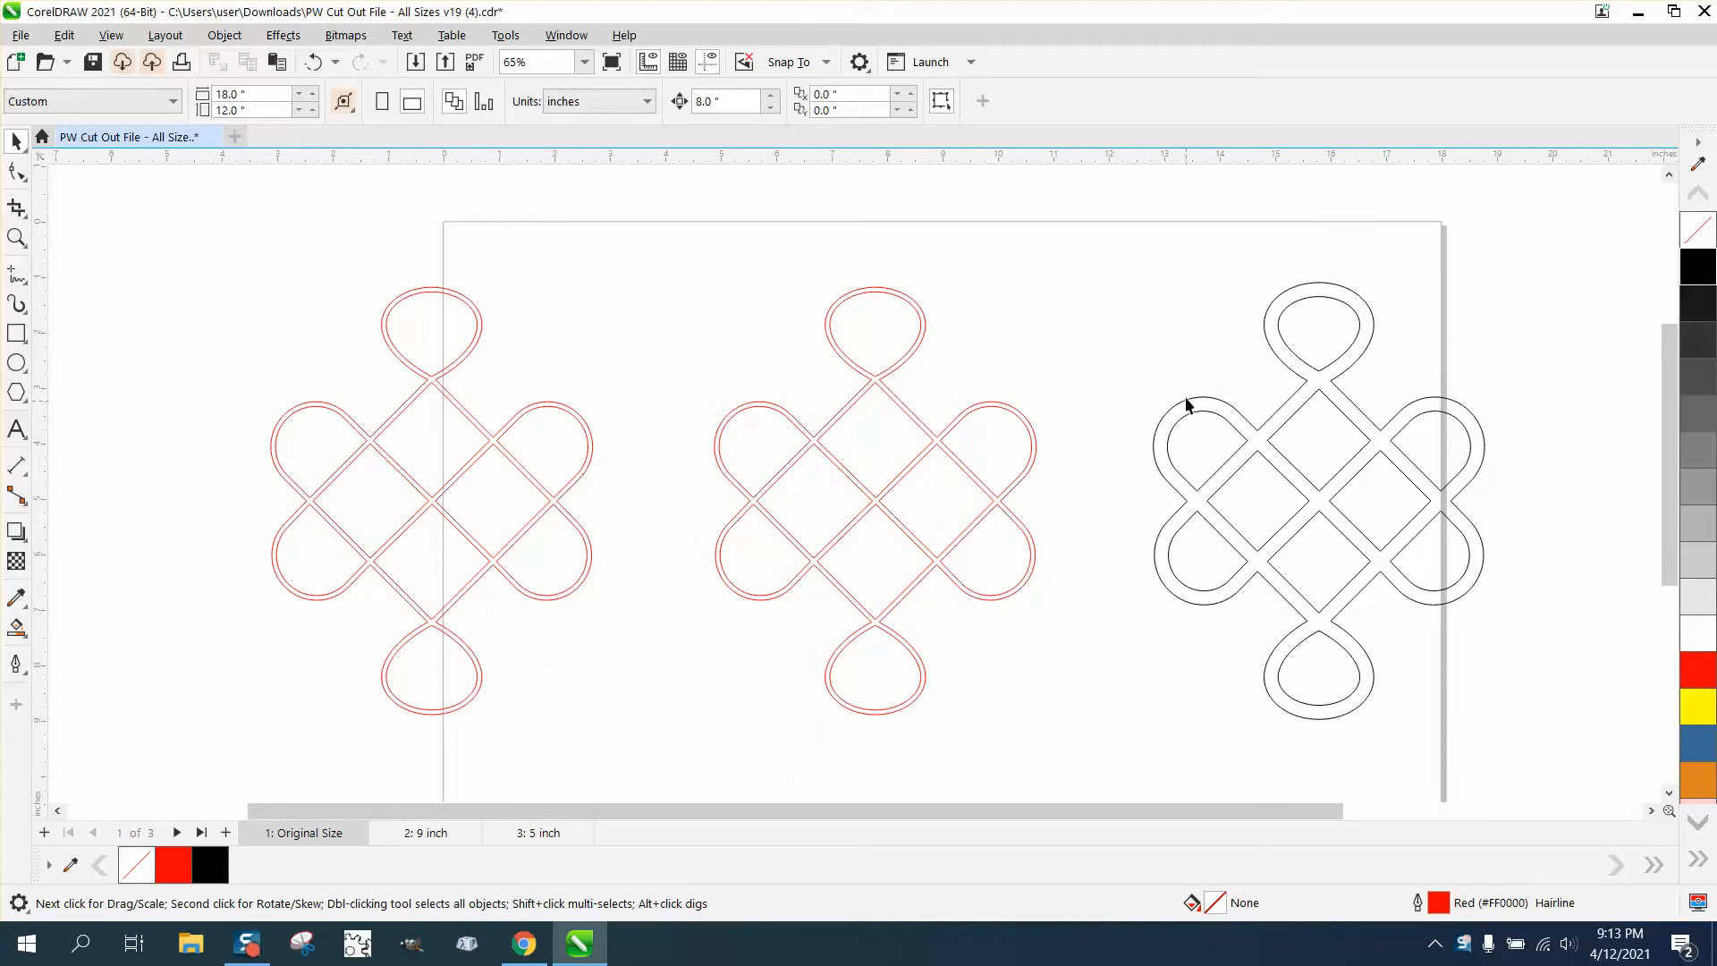
- Select both objects of the black knot and move them 8 inches to the right of their current position
scroll(1187, 405, down, 1)
drag(1401, 617, 1497, 706)
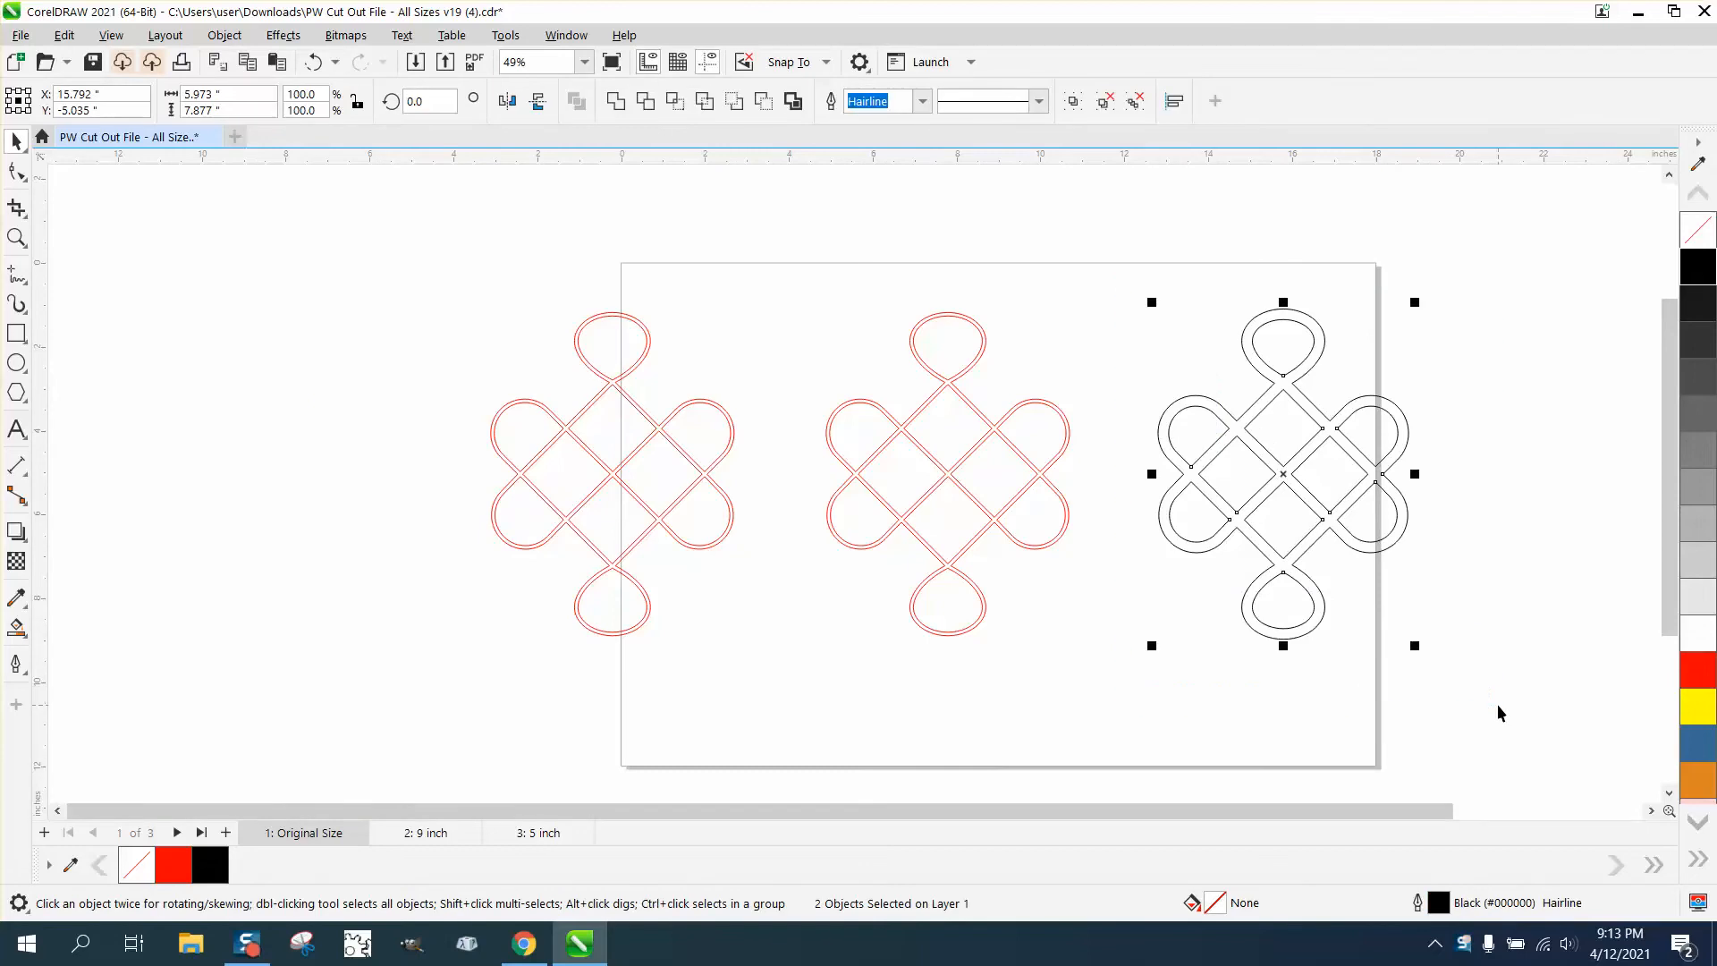
key(Right)
scroll(936, 567, down, 1)
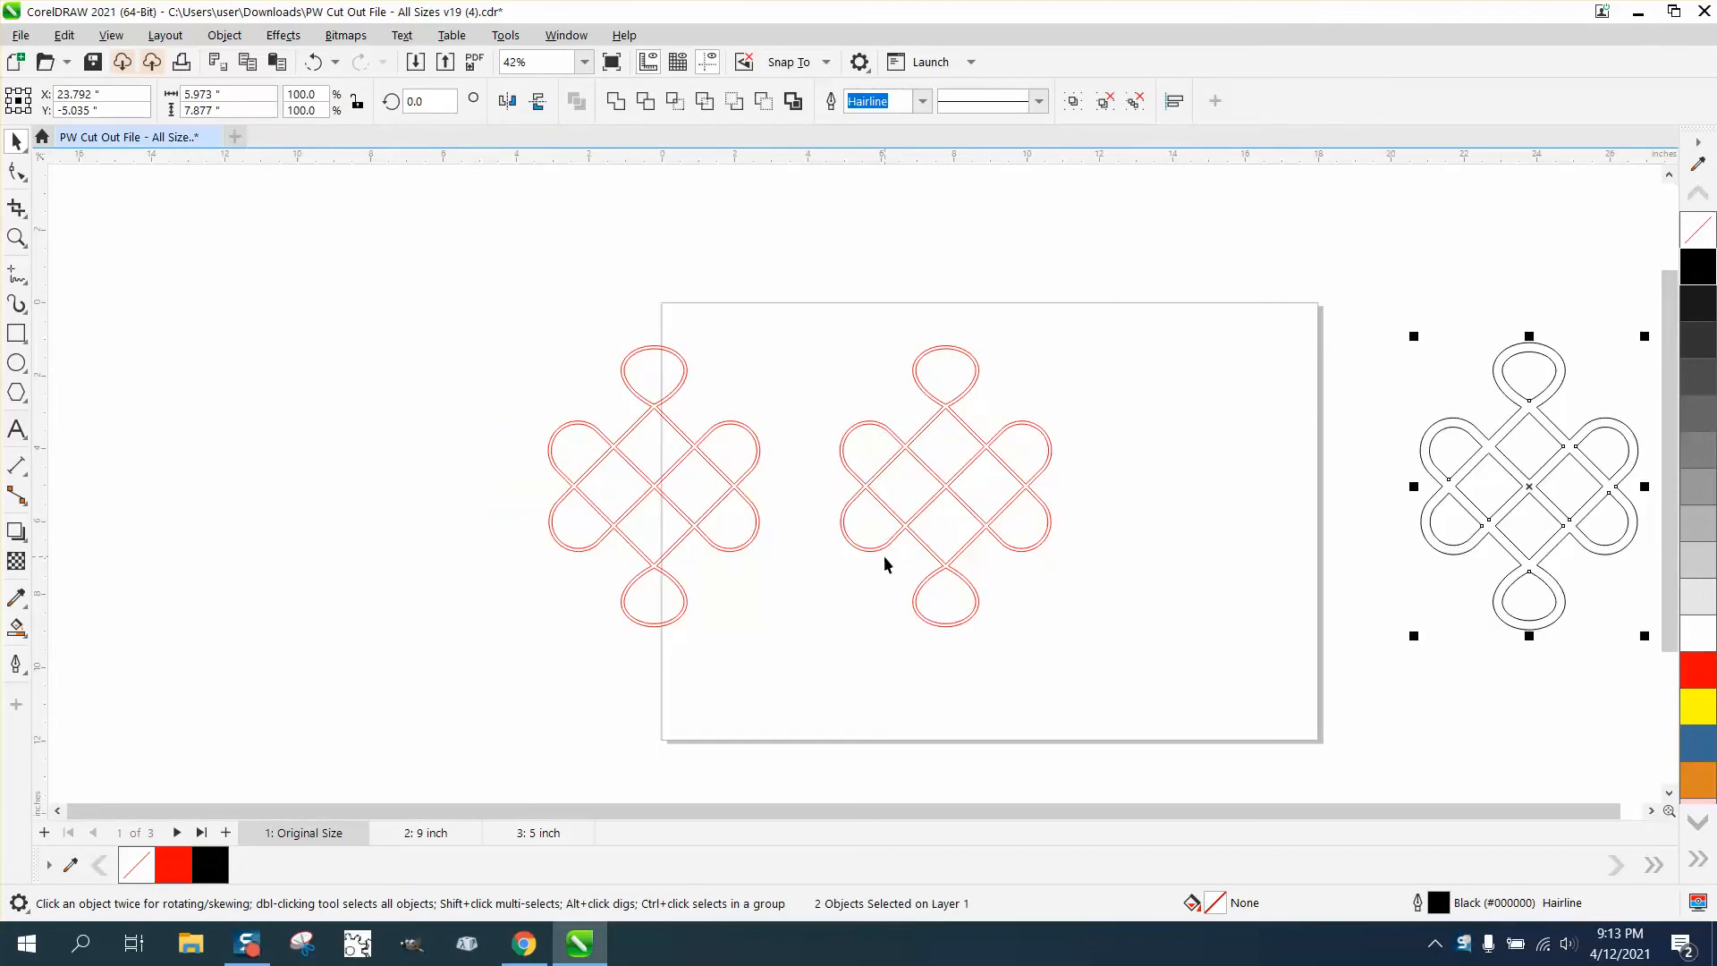
click(16, 237)
drag(804, 324, 1288, 749)
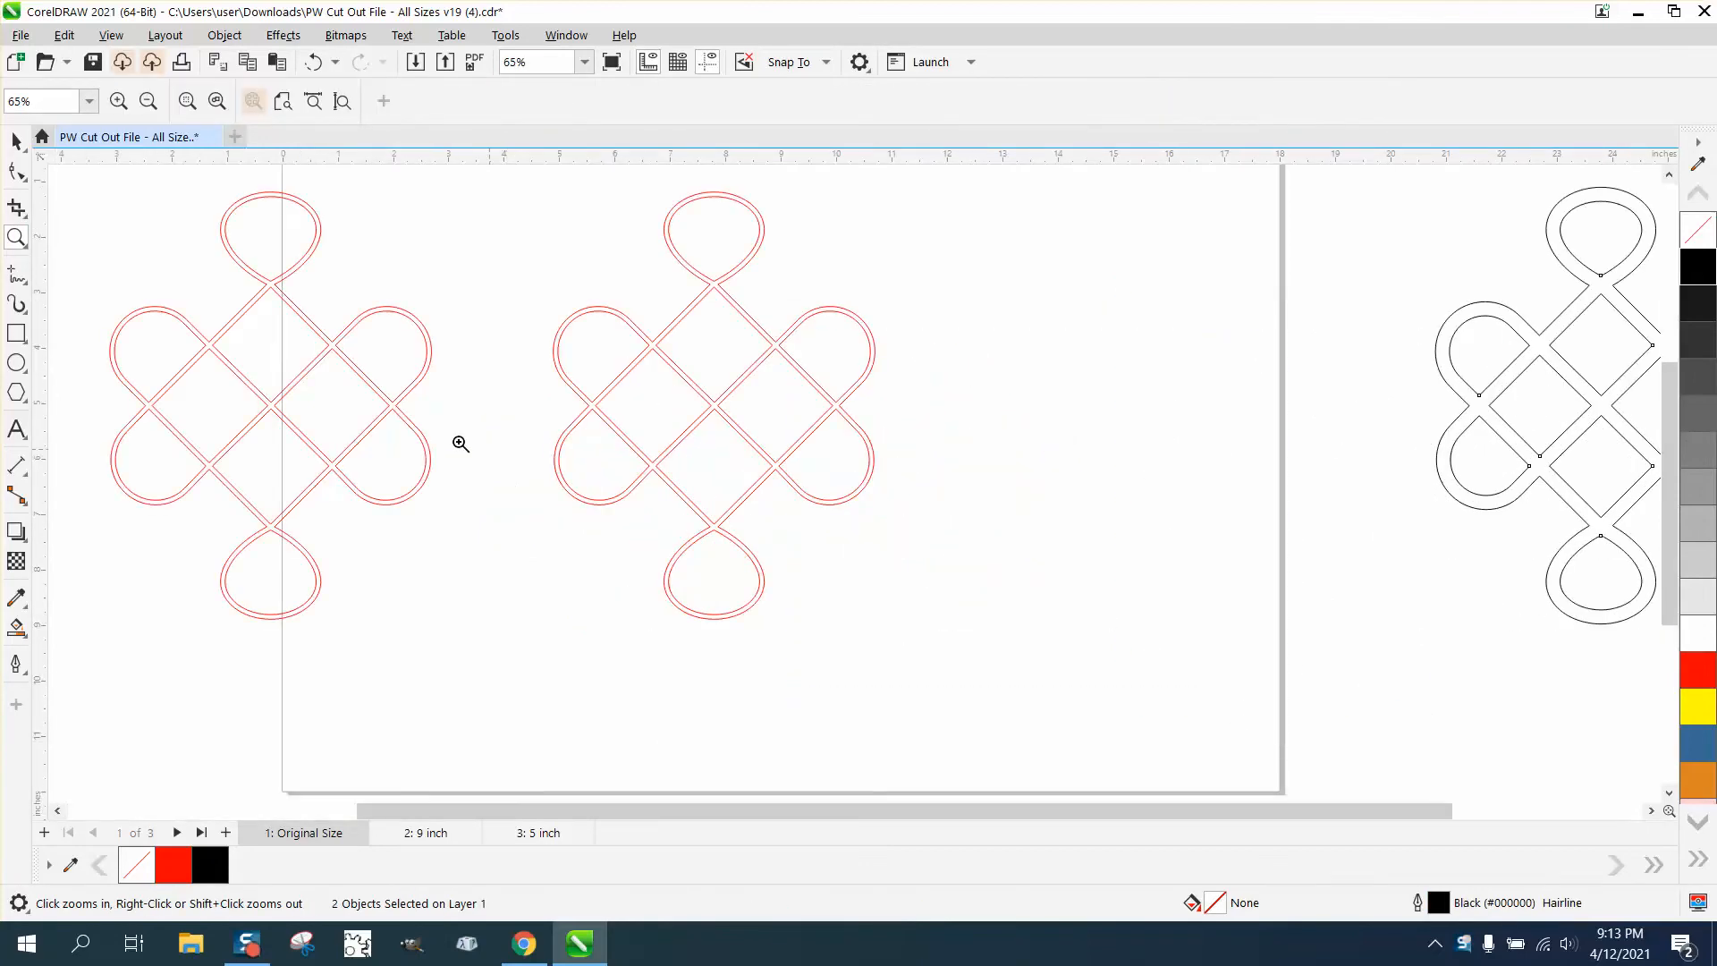
click(16, 142)
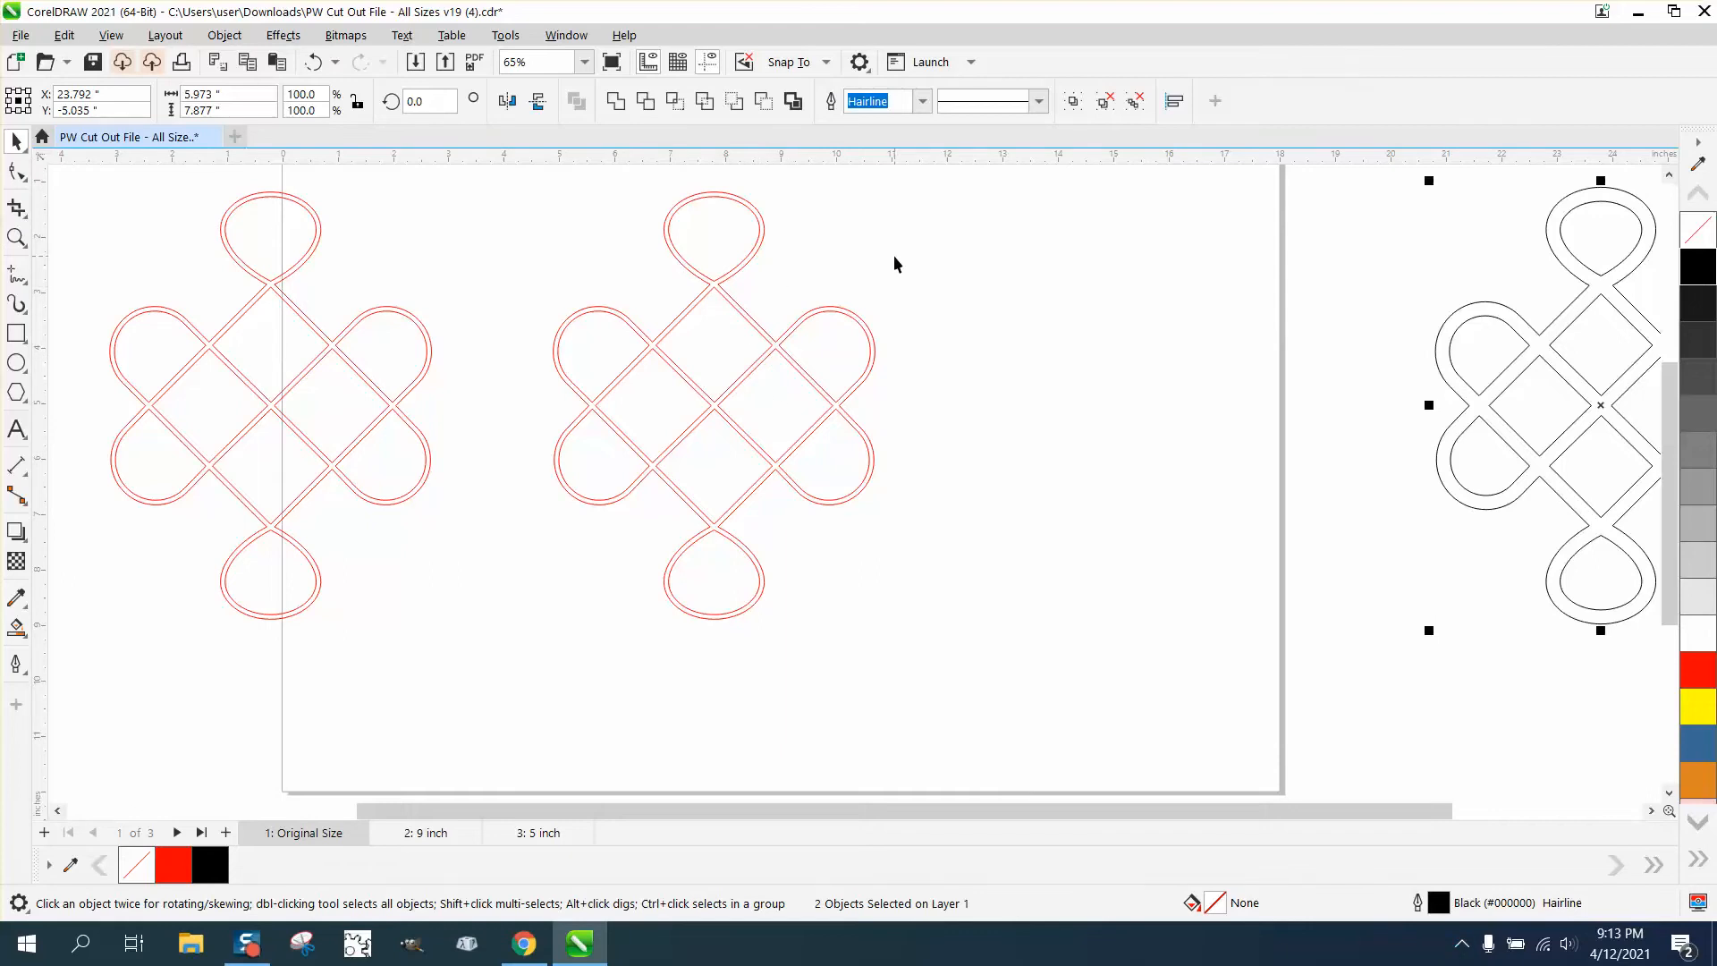
- In Calculator, subtract 0.08 from 0.25 and divide the difference by 2
key(XF86Calculator)
text(.25)
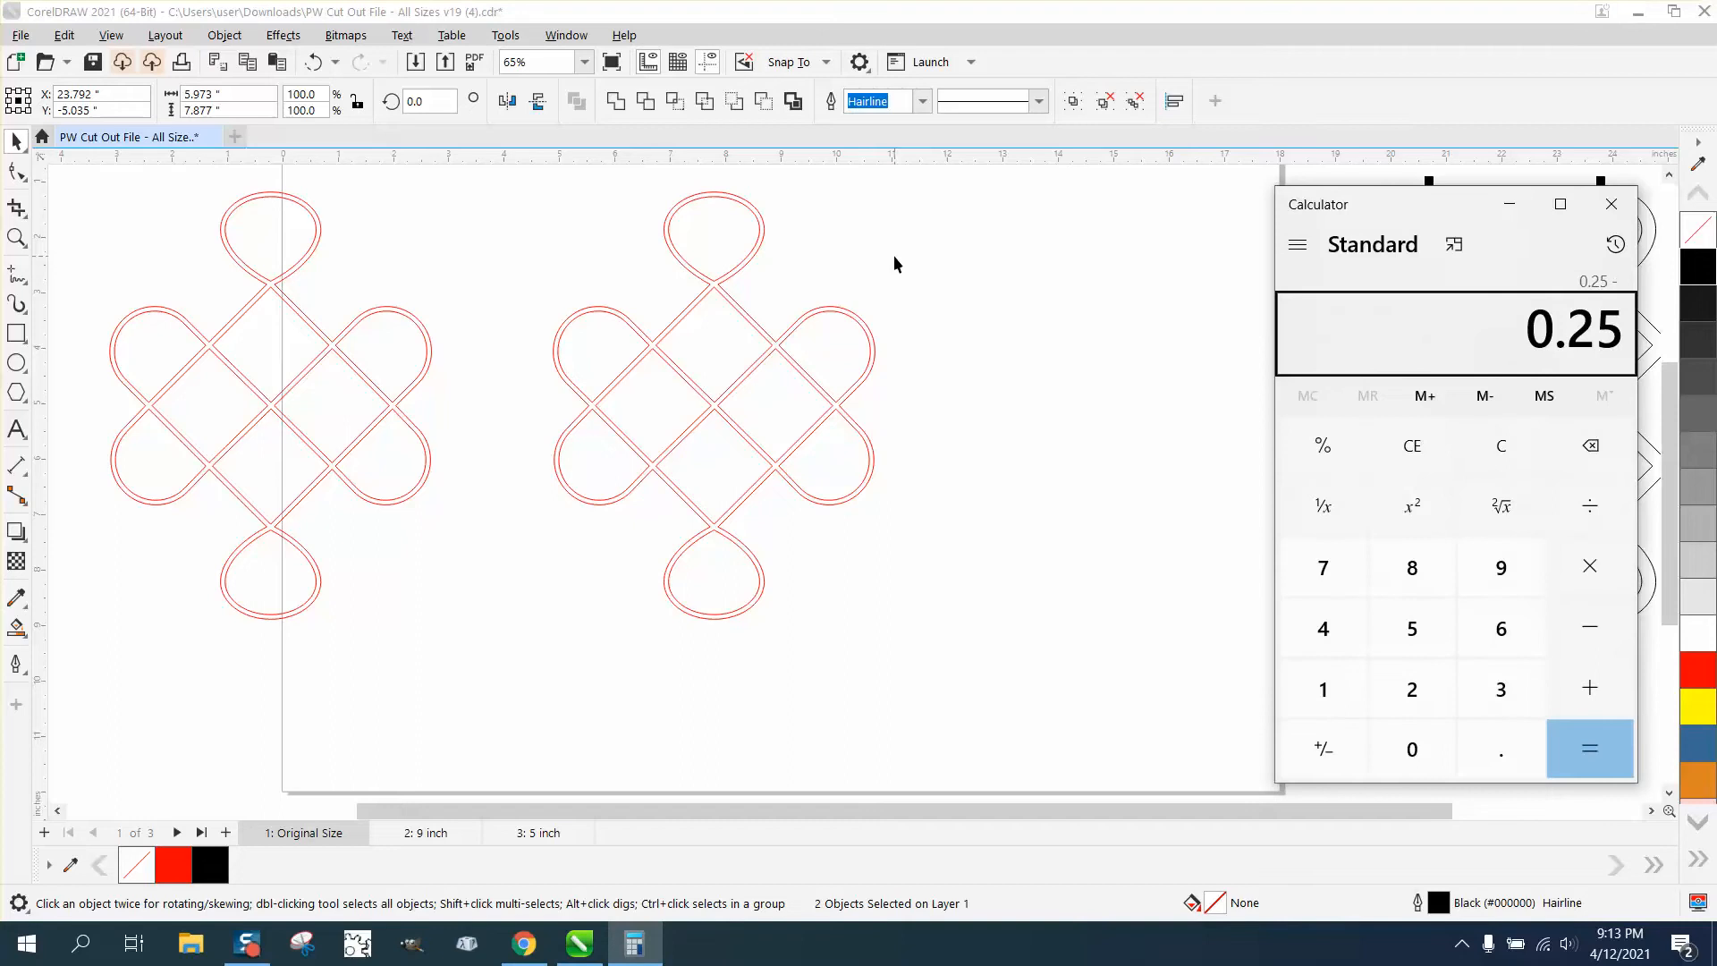
text(.08)
key(Return)
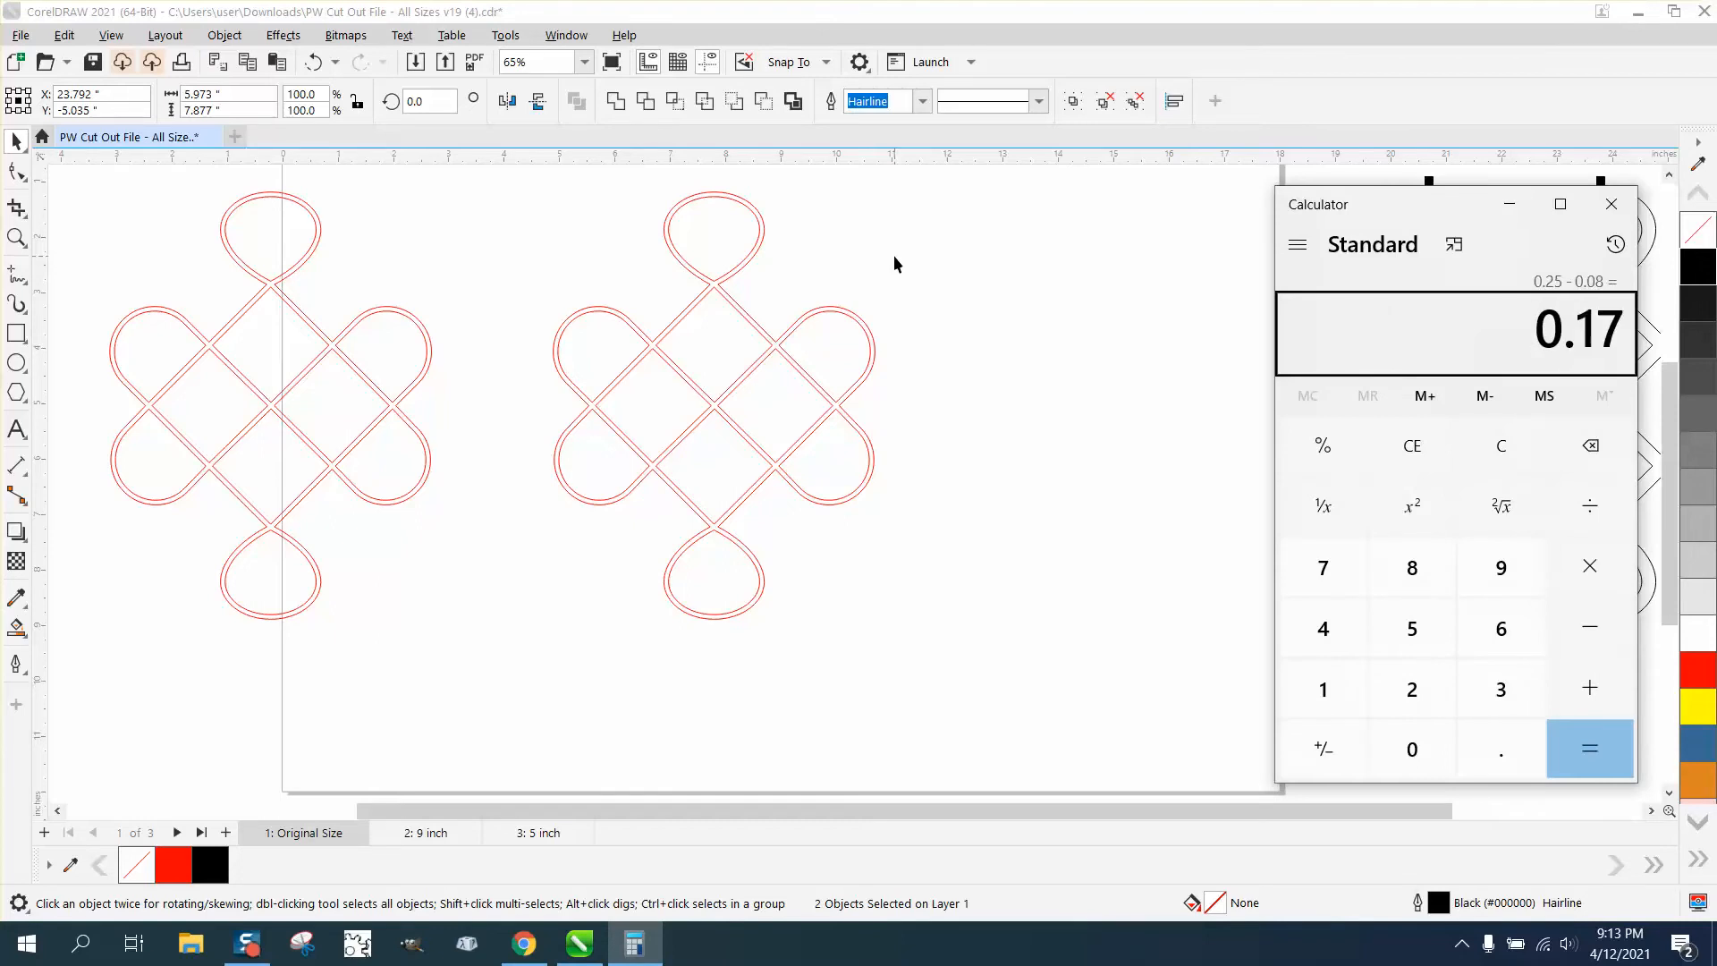
text(/2)
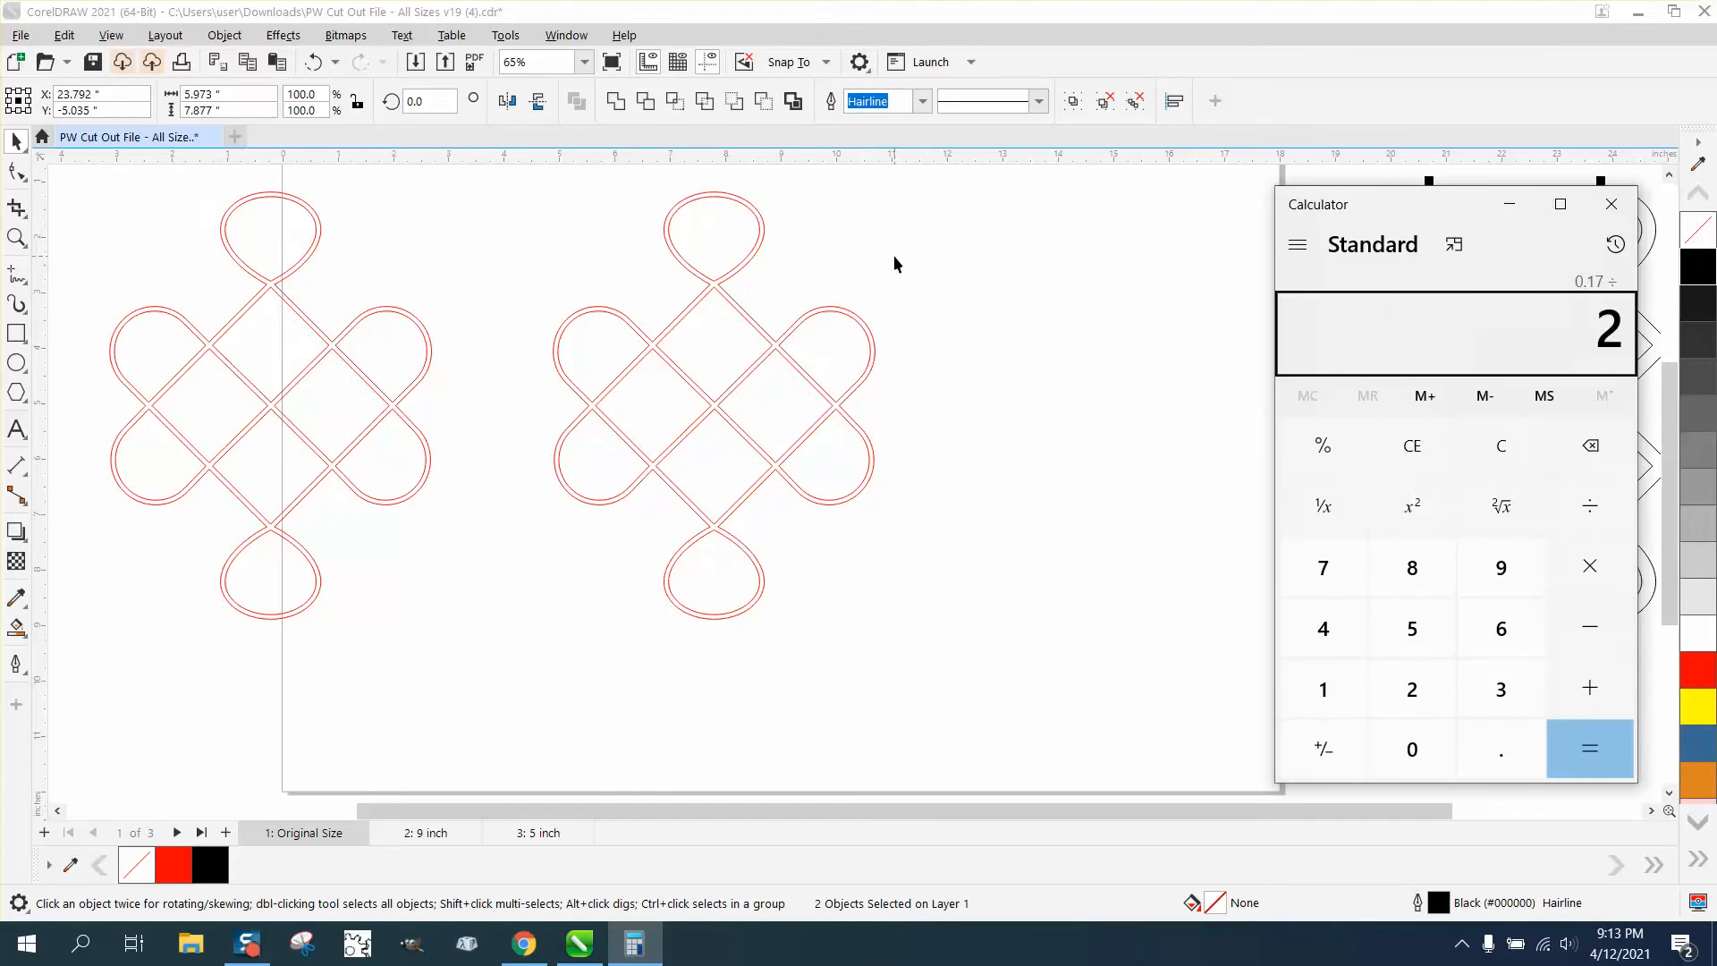
key(Return)
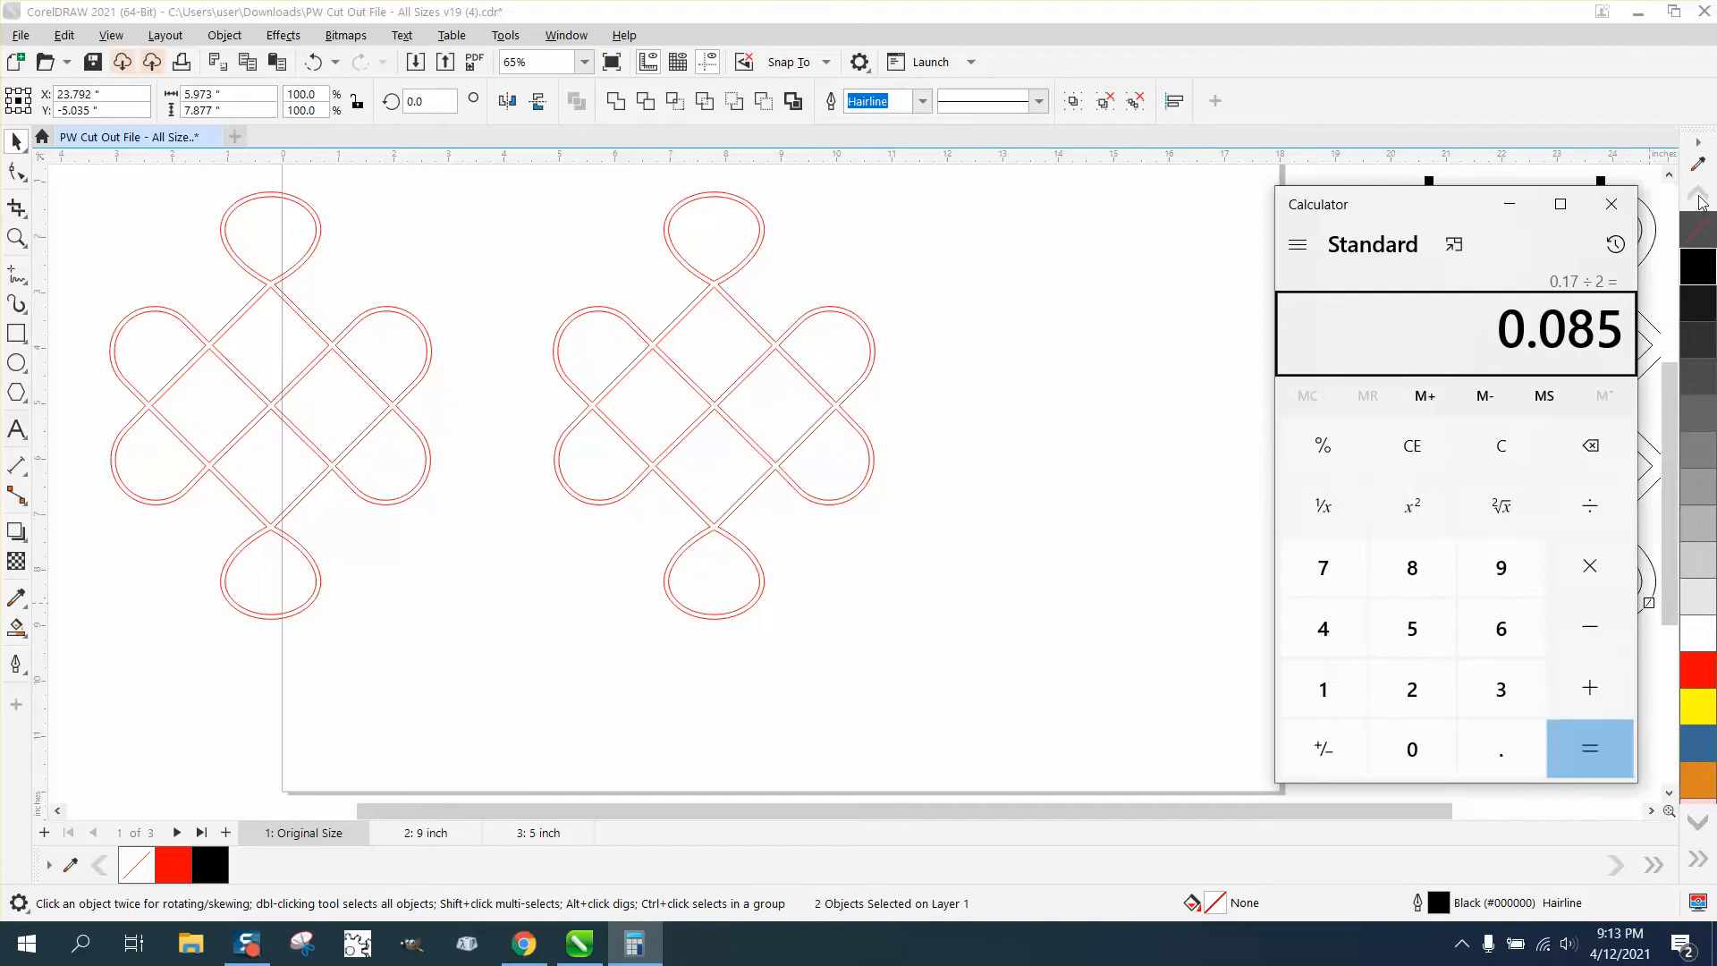
click(1614, 203)
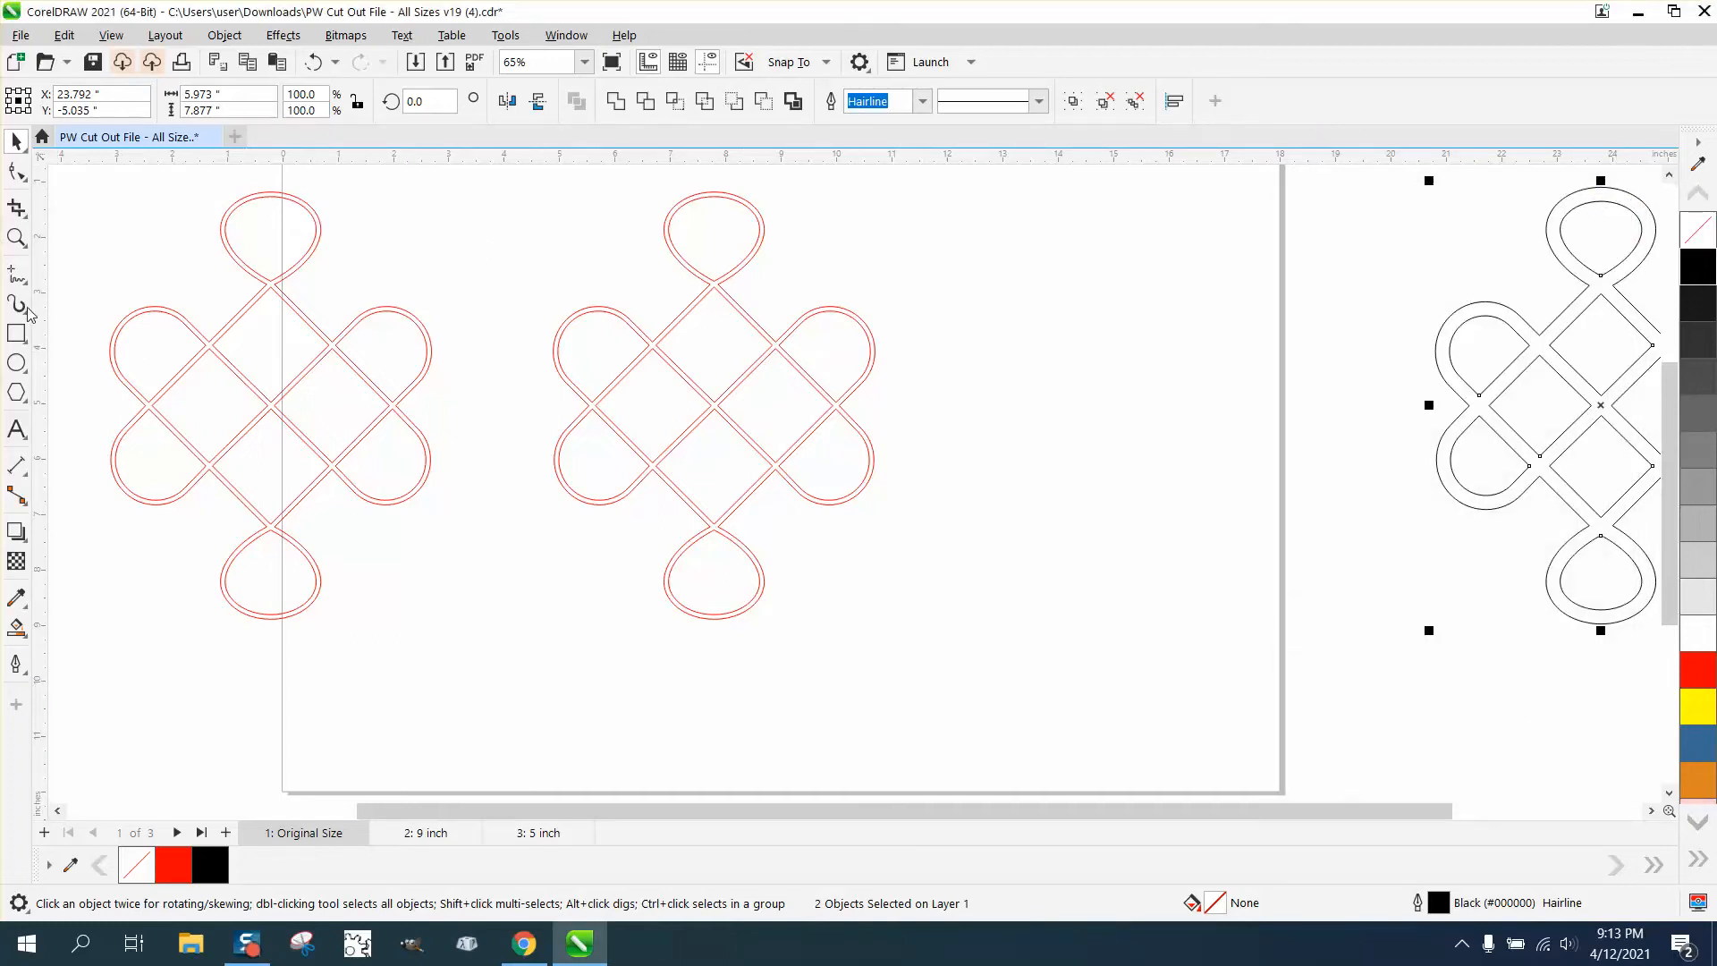
- Smart Fill the ten enclosed regions of the middle red knot with black, moving each new shape 8 inches to the right
click(17, 628)
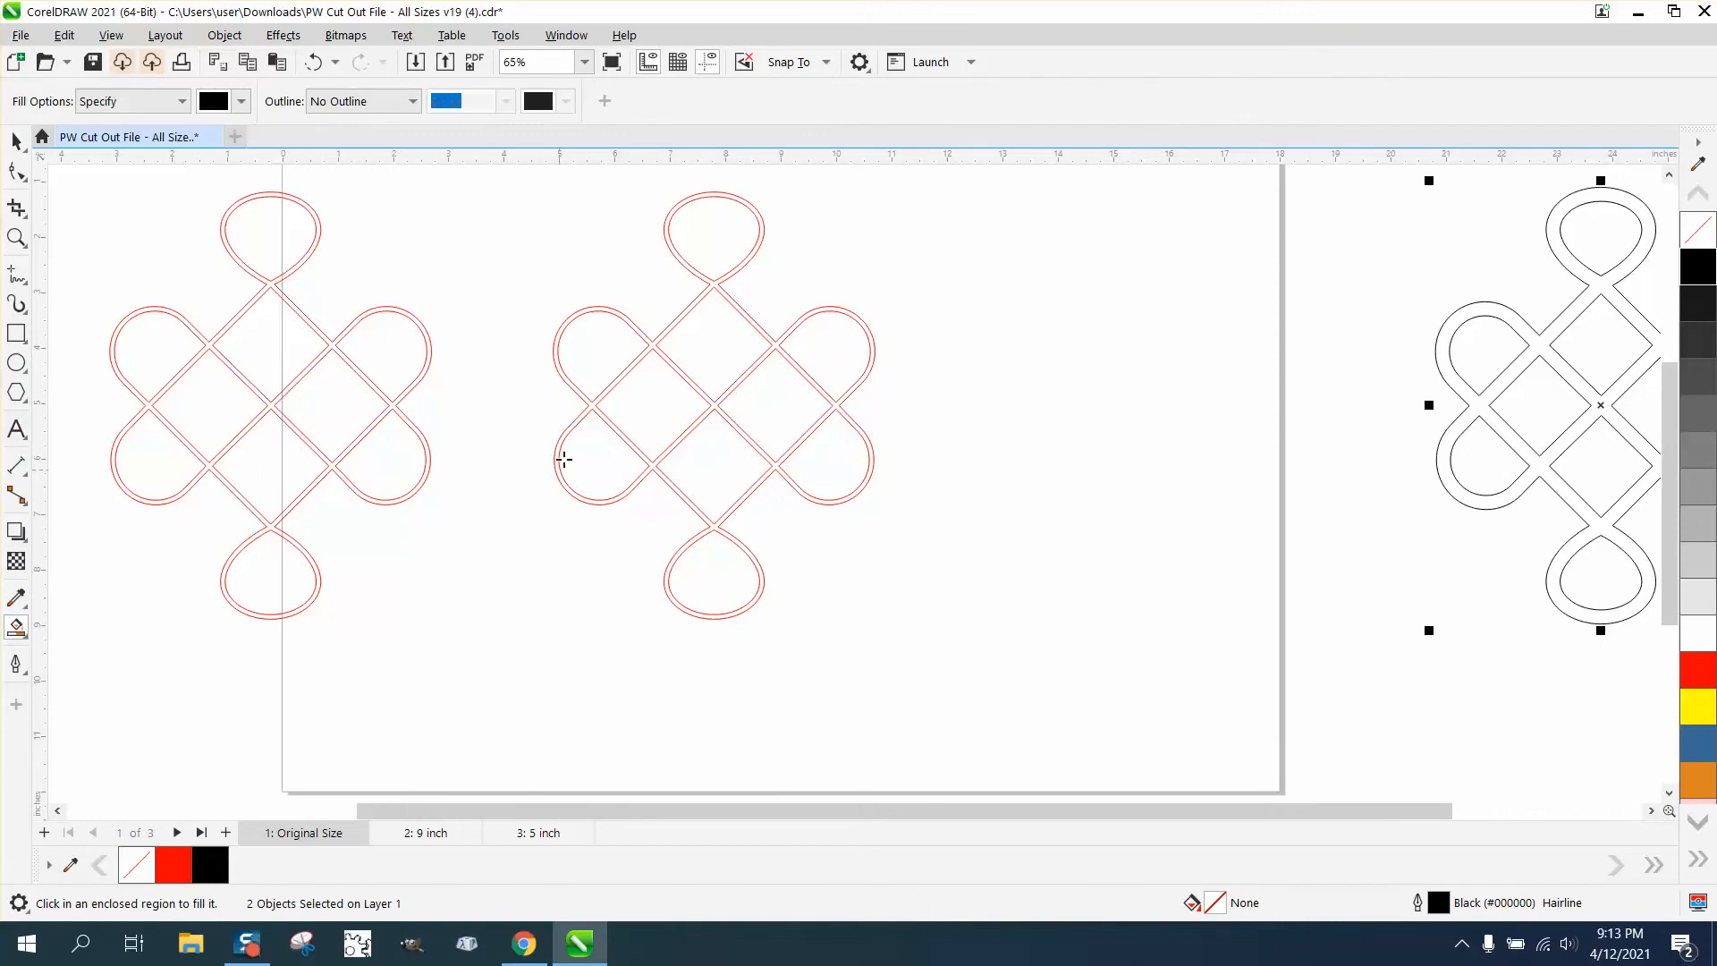
click(597, 365)
key(shift+Right)
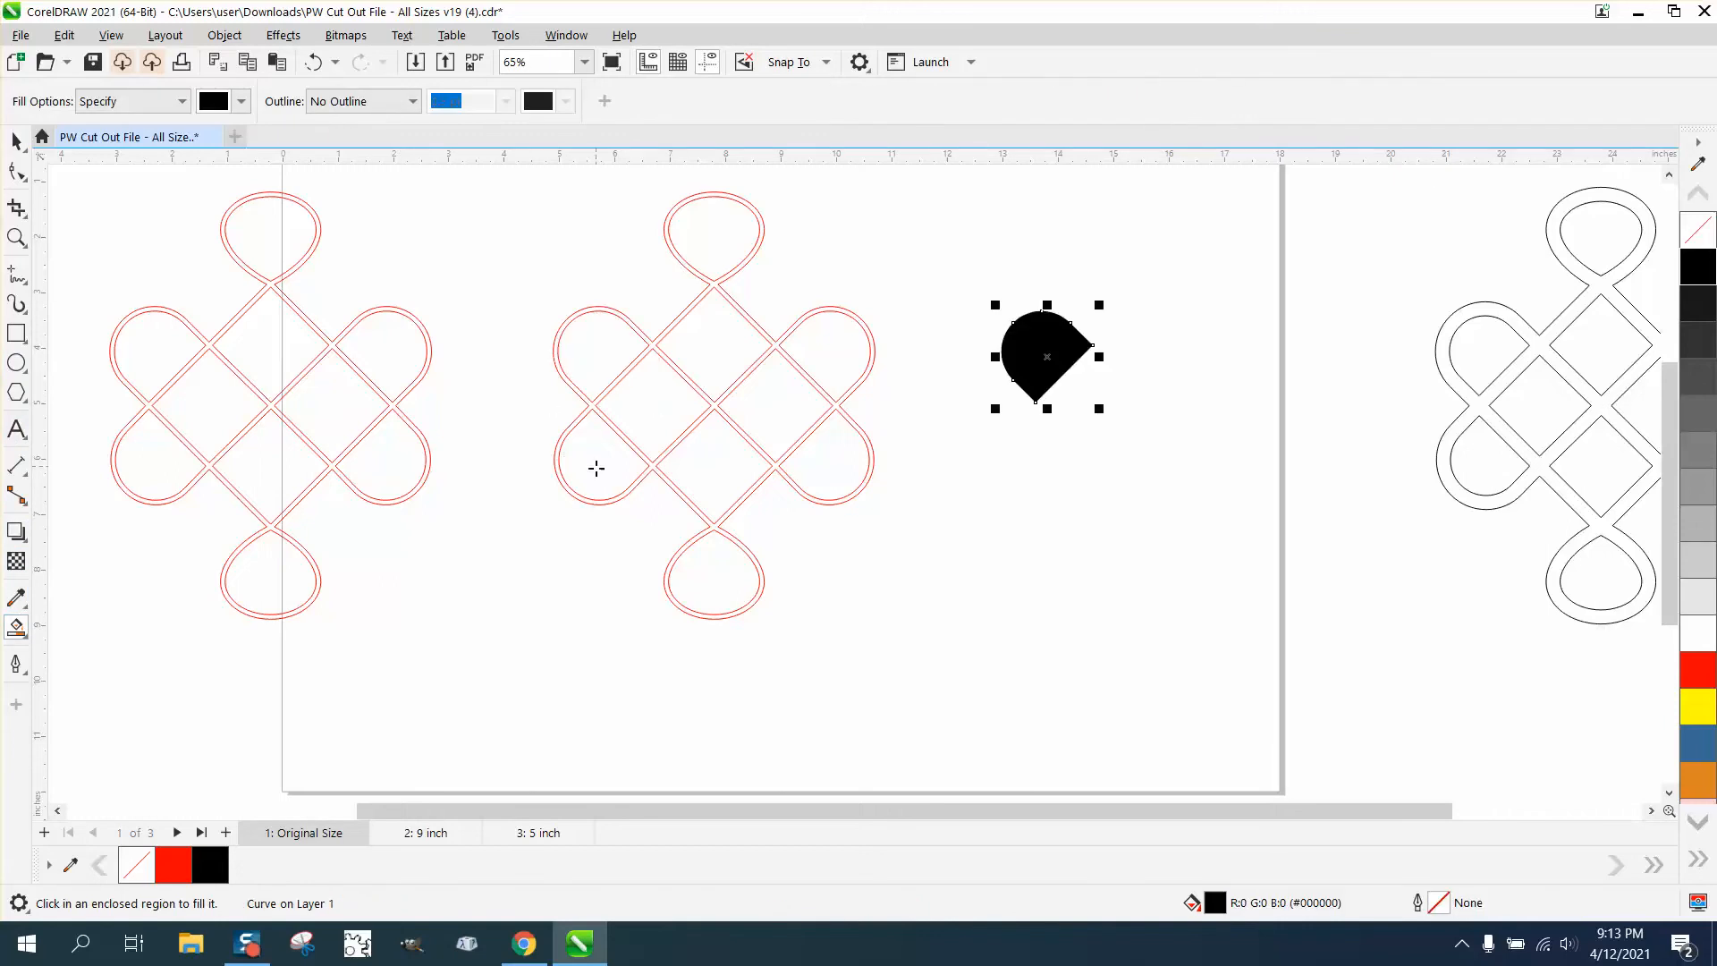
click(597, 461)
key(shift+Right)
click(666, 409)
key(shift+Right)
click(711, 355)
key(shift+Right)
click(712, 460)
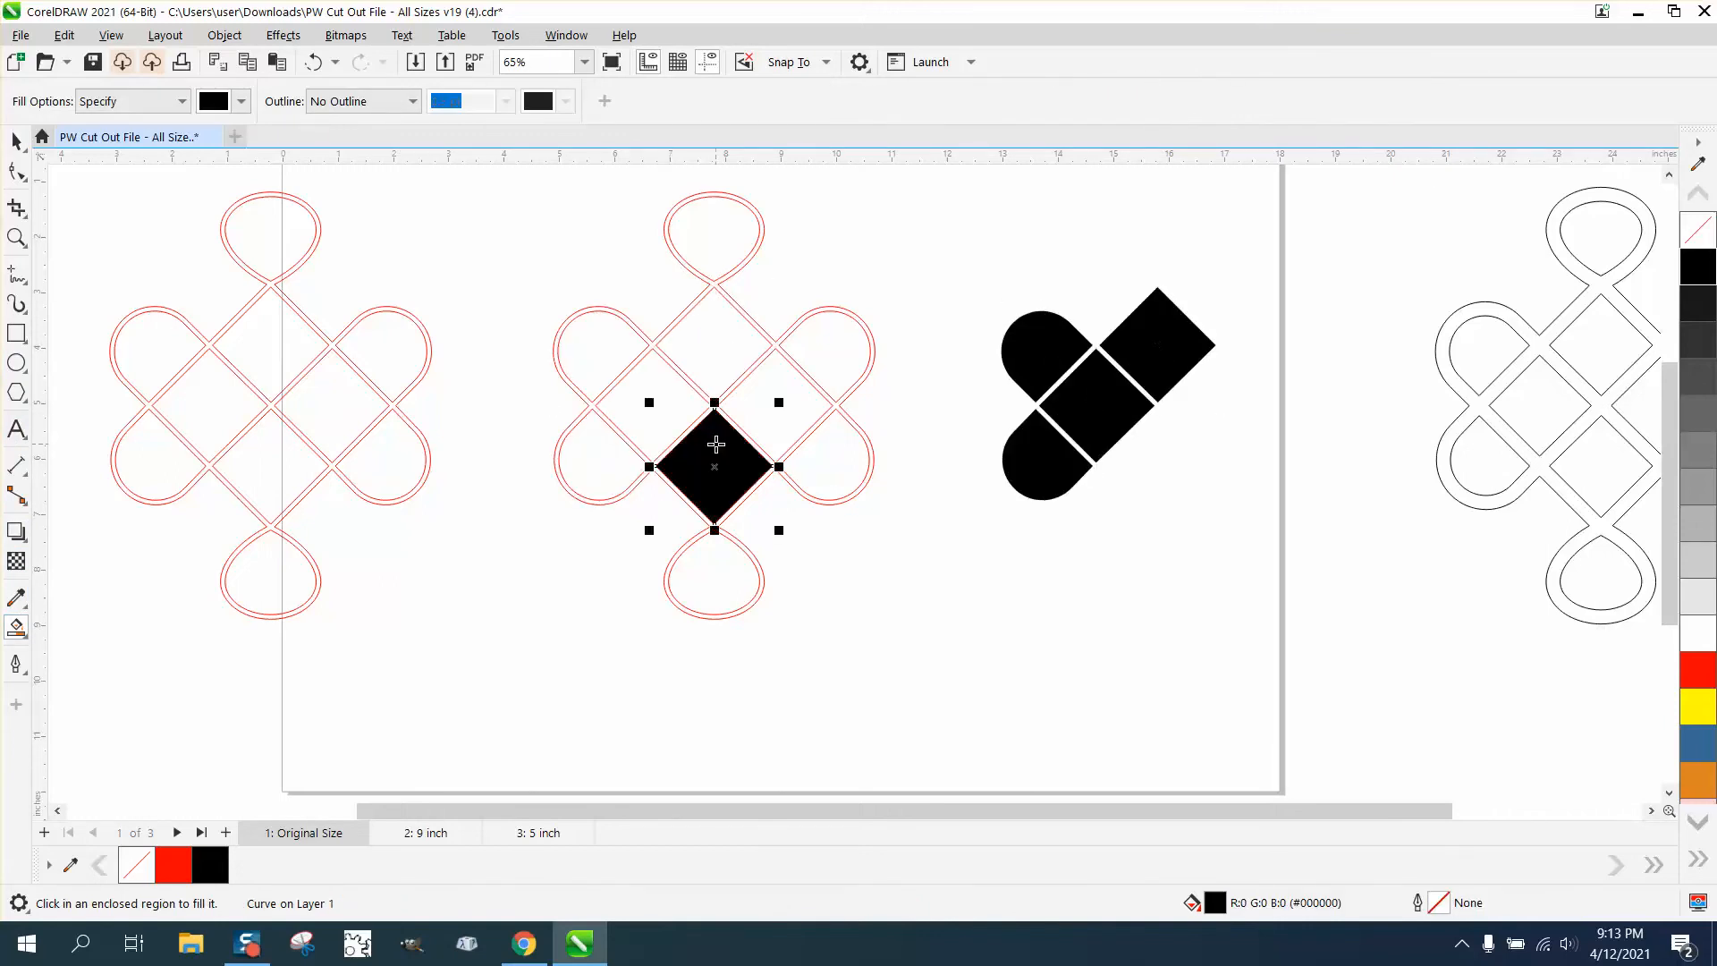
key(shift+Right)
click(778, 402)
key(shift+Right)
click(828, 352)
key(shift+Right)
click(843, 474)
key(shift+Right)
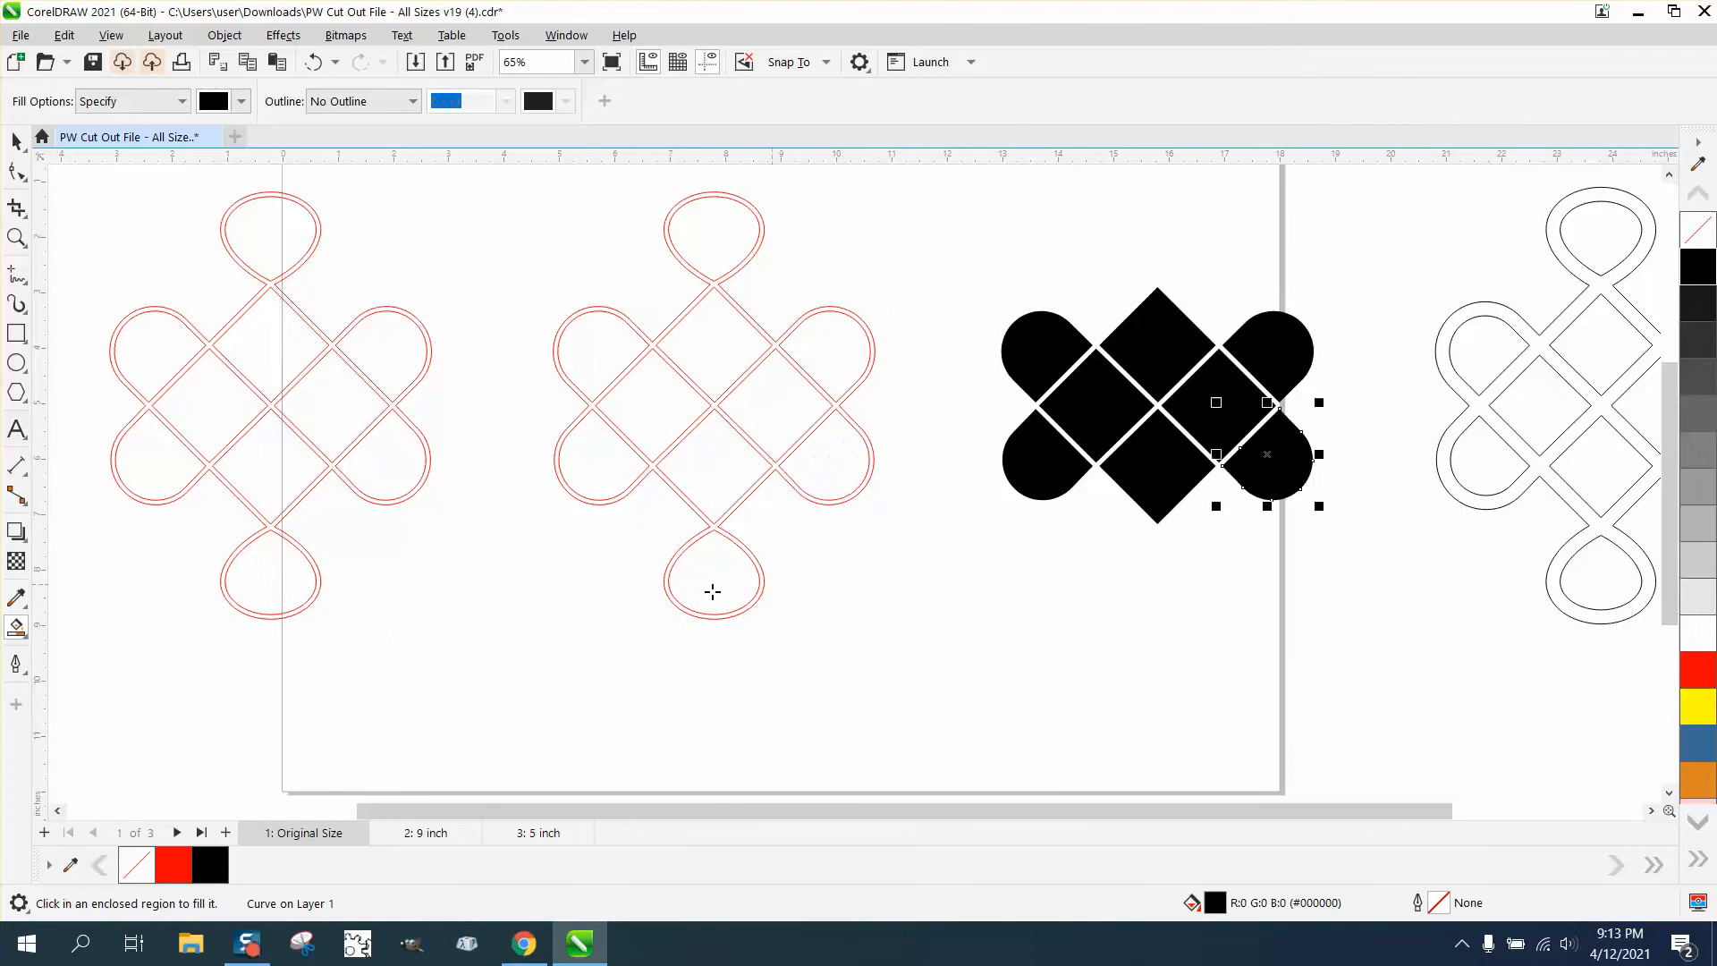
click(712, 586)
key(shift+Right)
click(703, 253)
key(shift+Right)
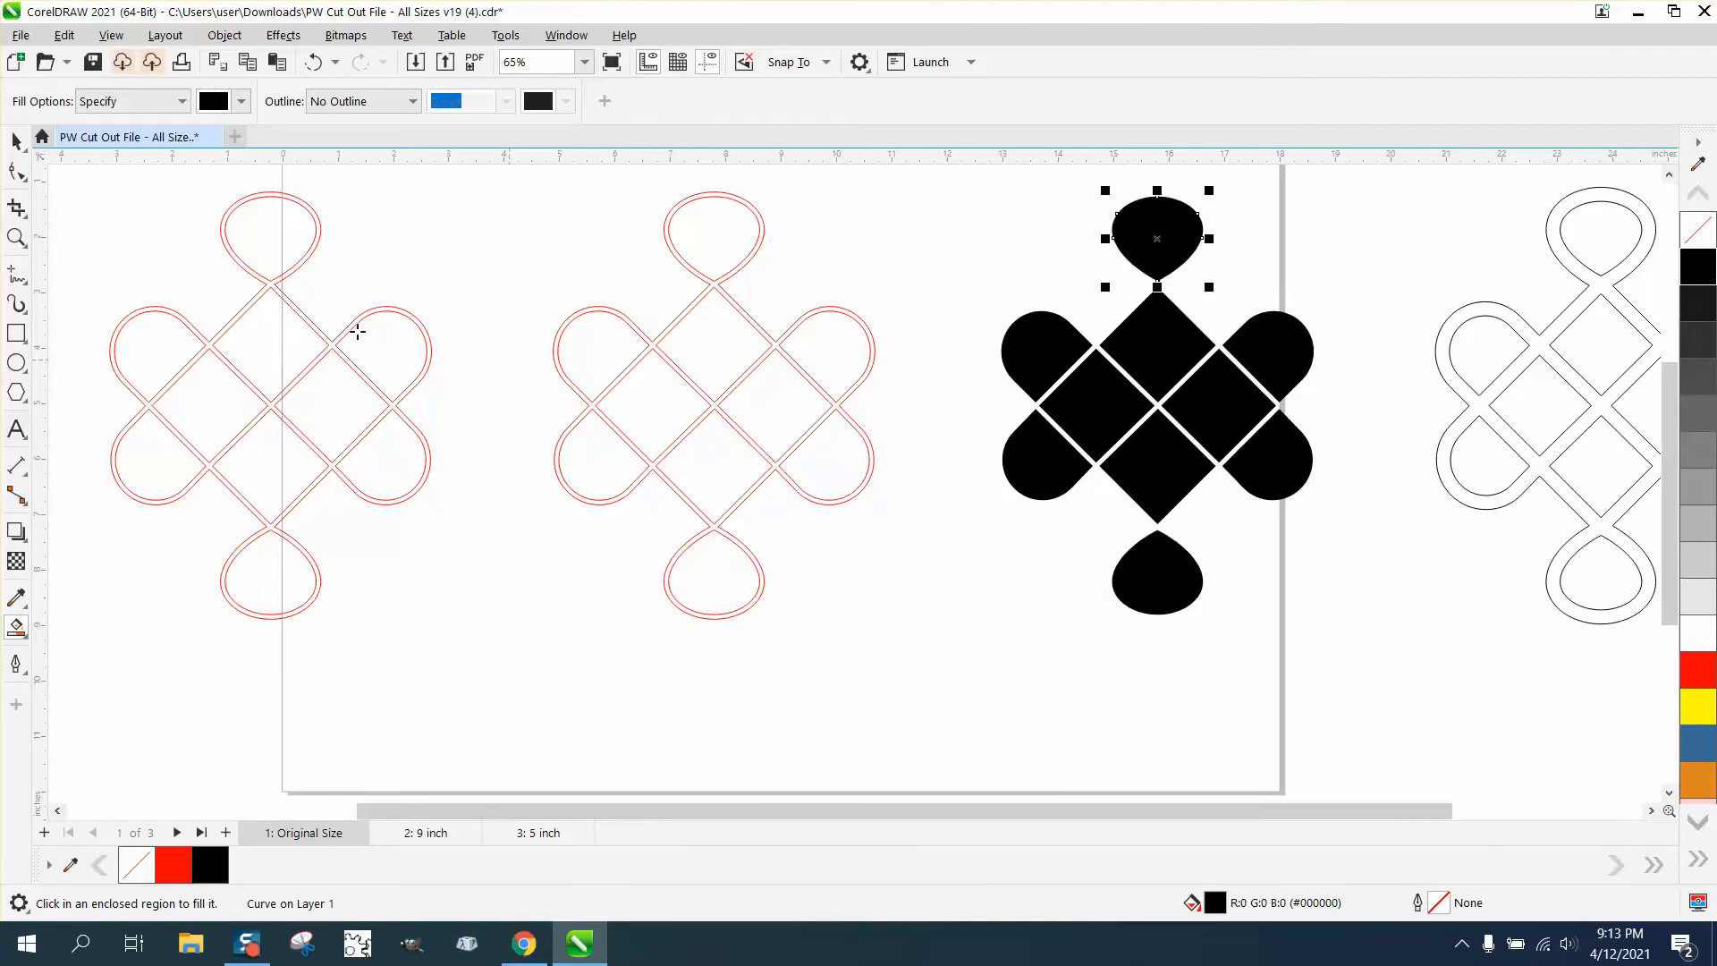
- Select the ten black shapes, remove their fill and give them a black outline
click(17, 136)
drag(944, 182, 1377, 676)
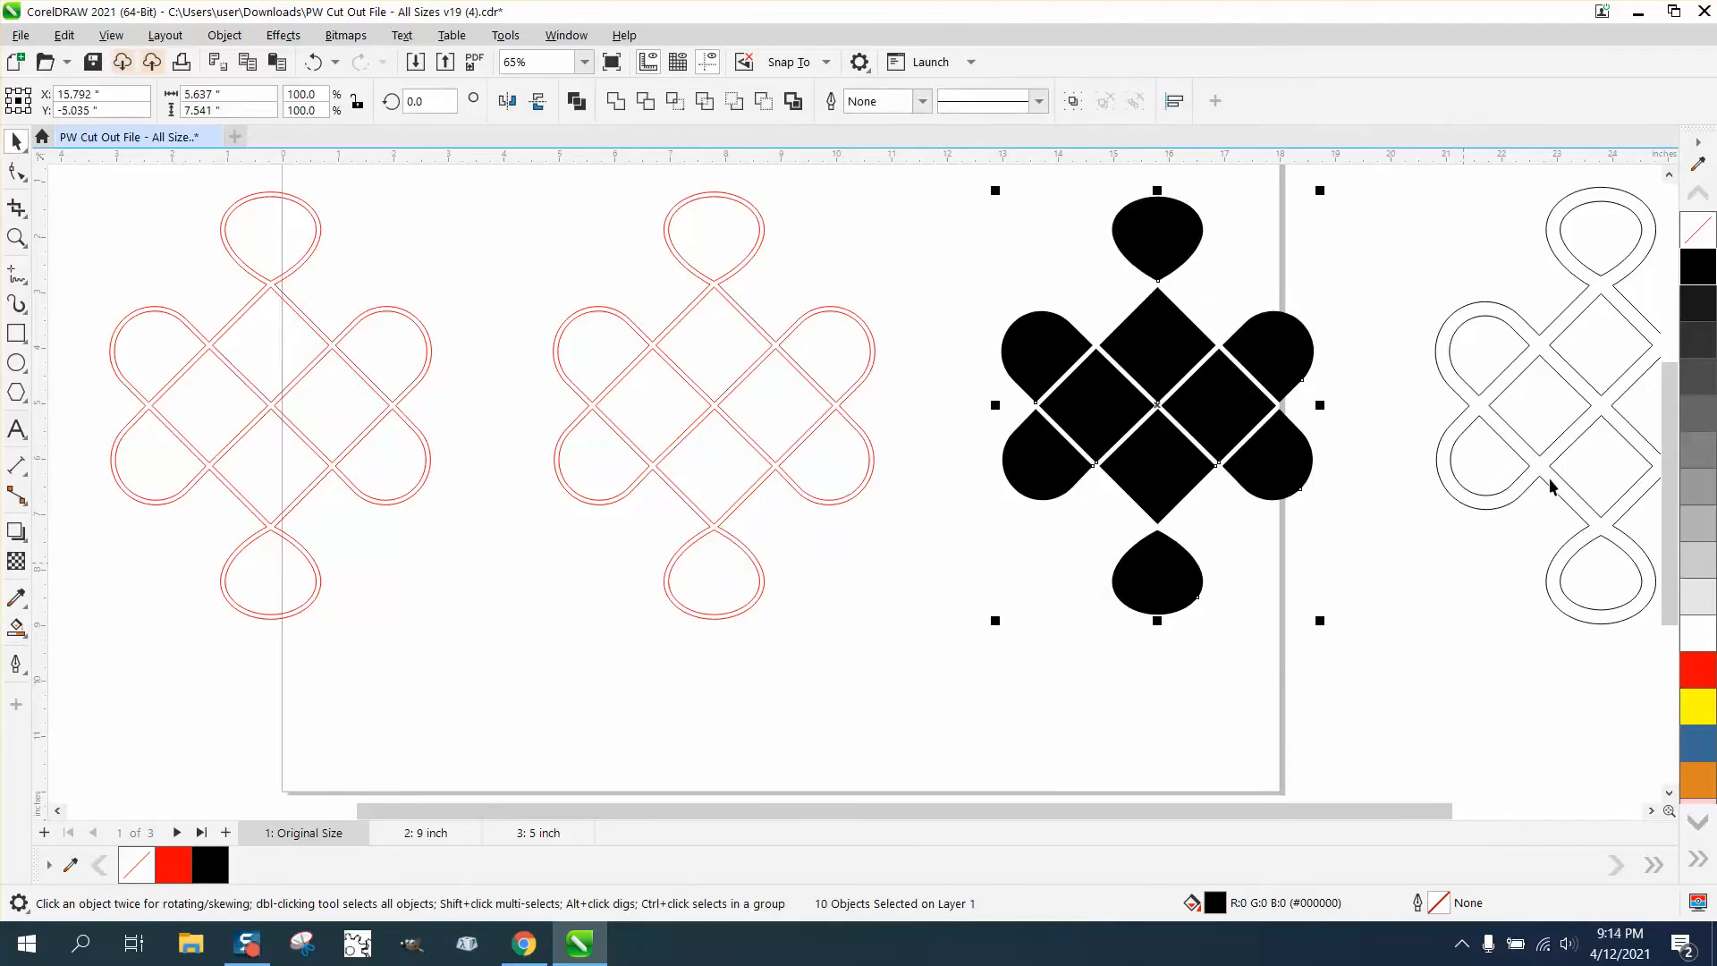
click(1697, 229)
right_click(1697, 266)
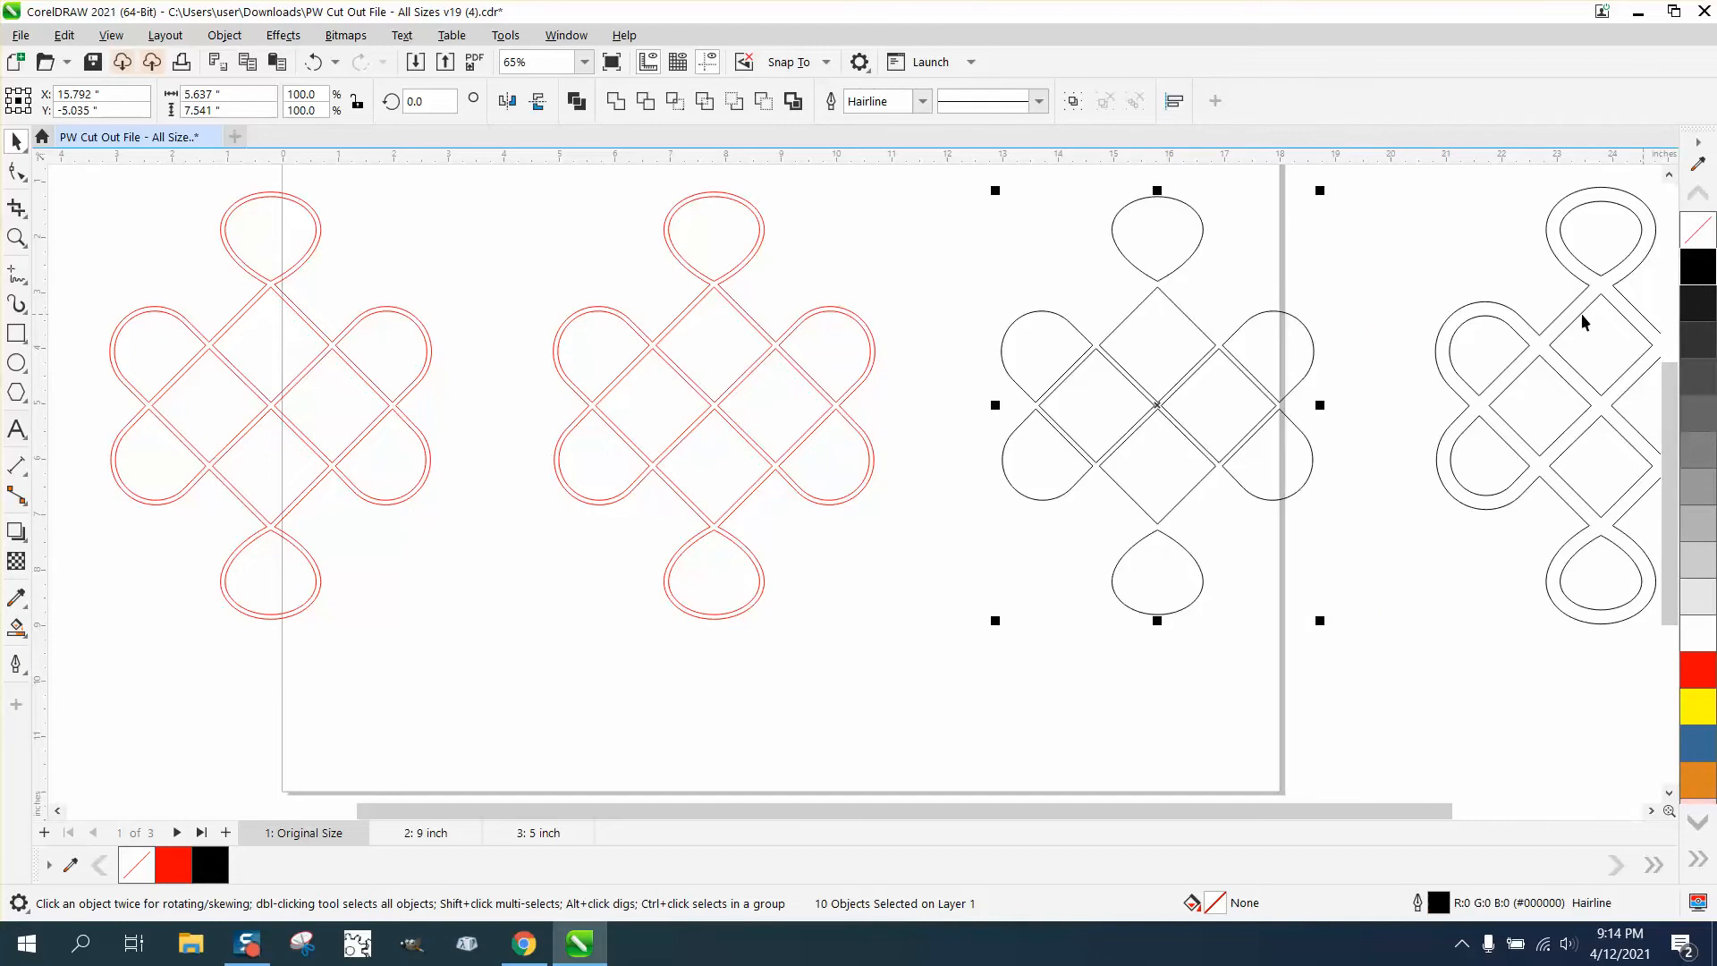
- Duplicate the middle knot's outer red outline 8 inches to the right, onto the ten outlined shapes
click(748, 273)
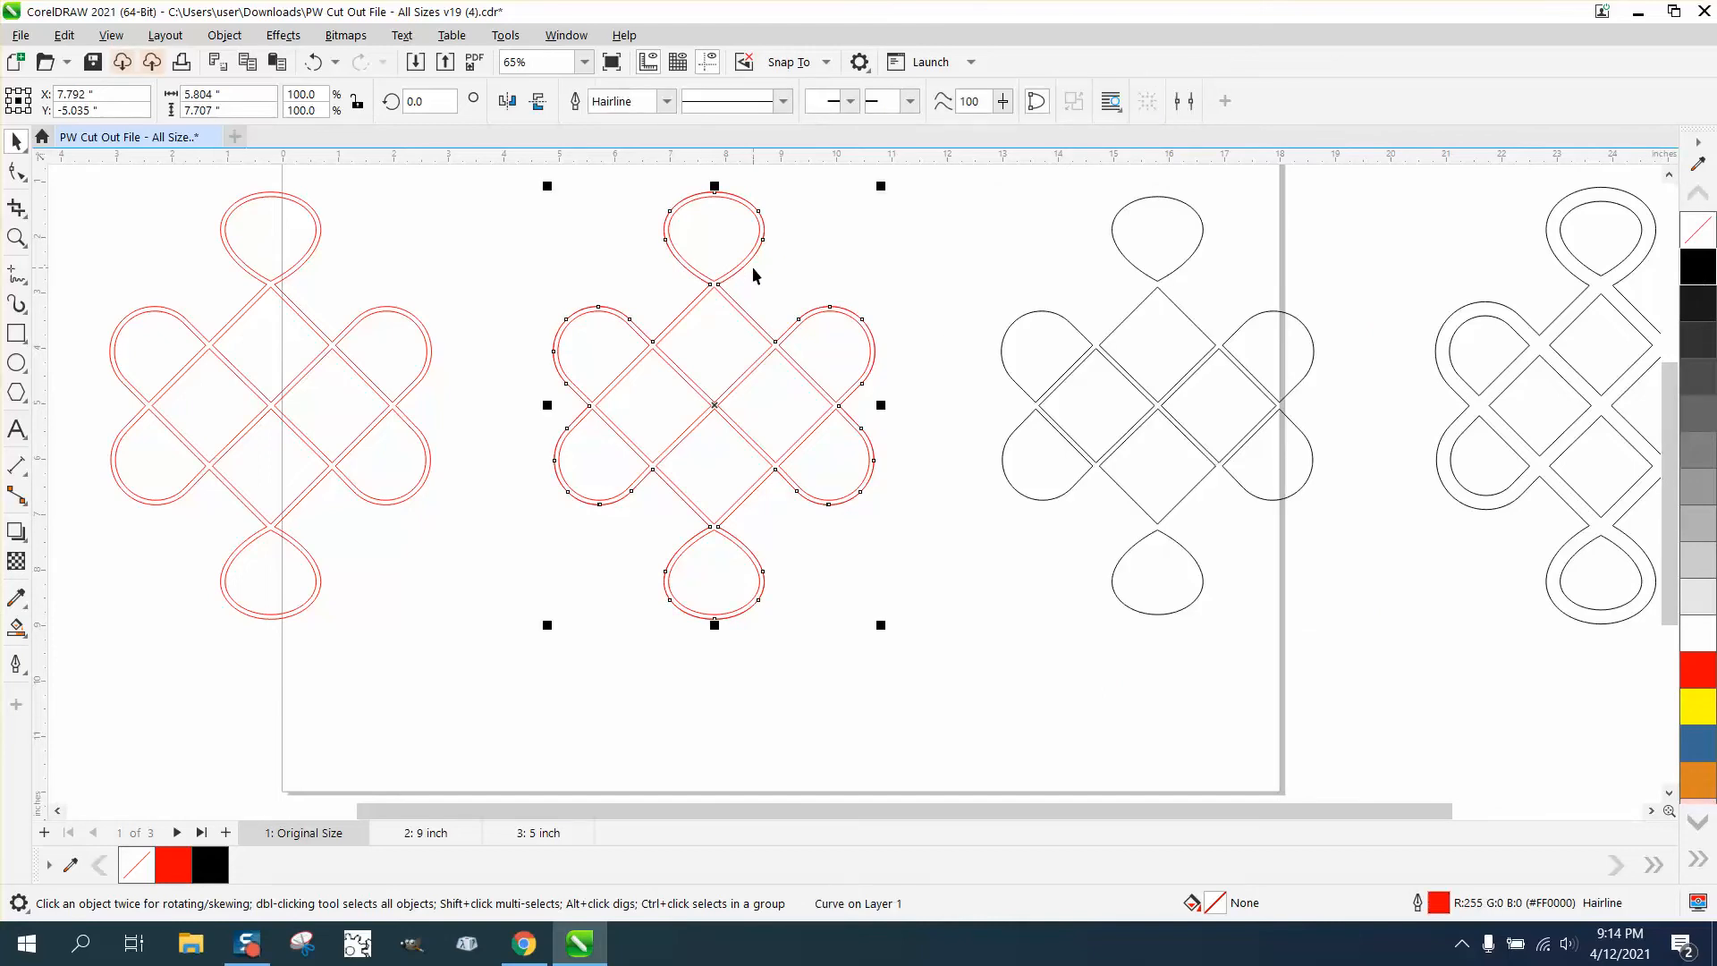
key(ctrl+d)
scroll(771, 373, down, 1)
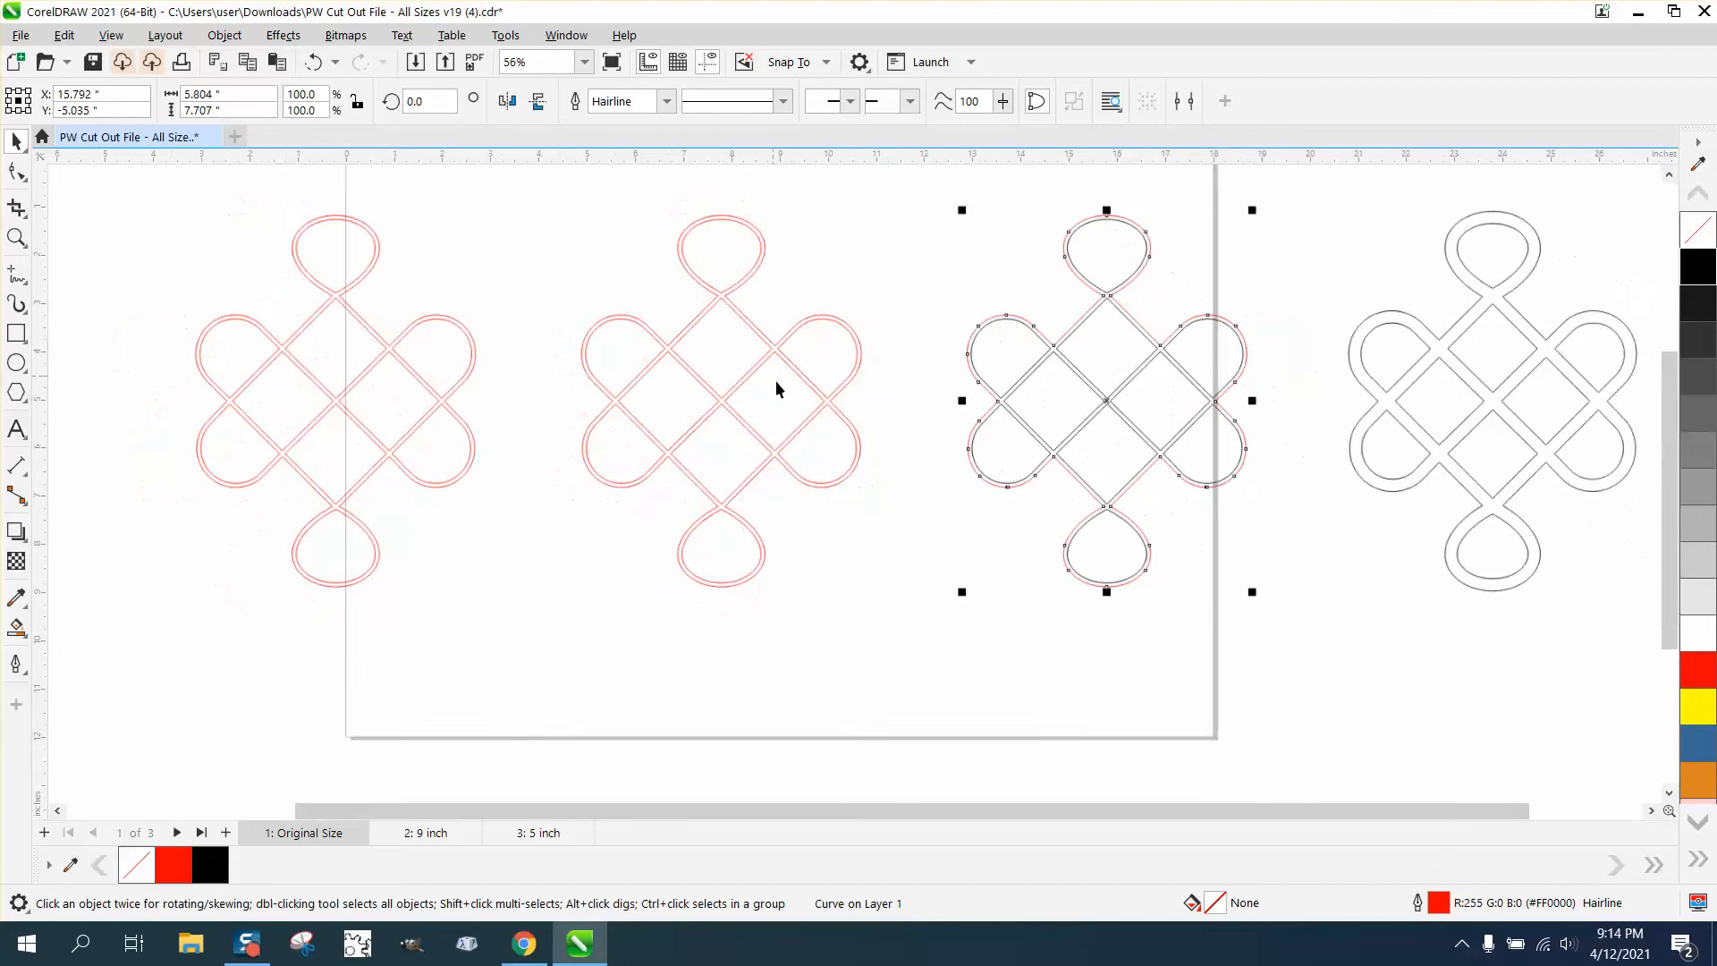
scroll(776, 389, down, 1)
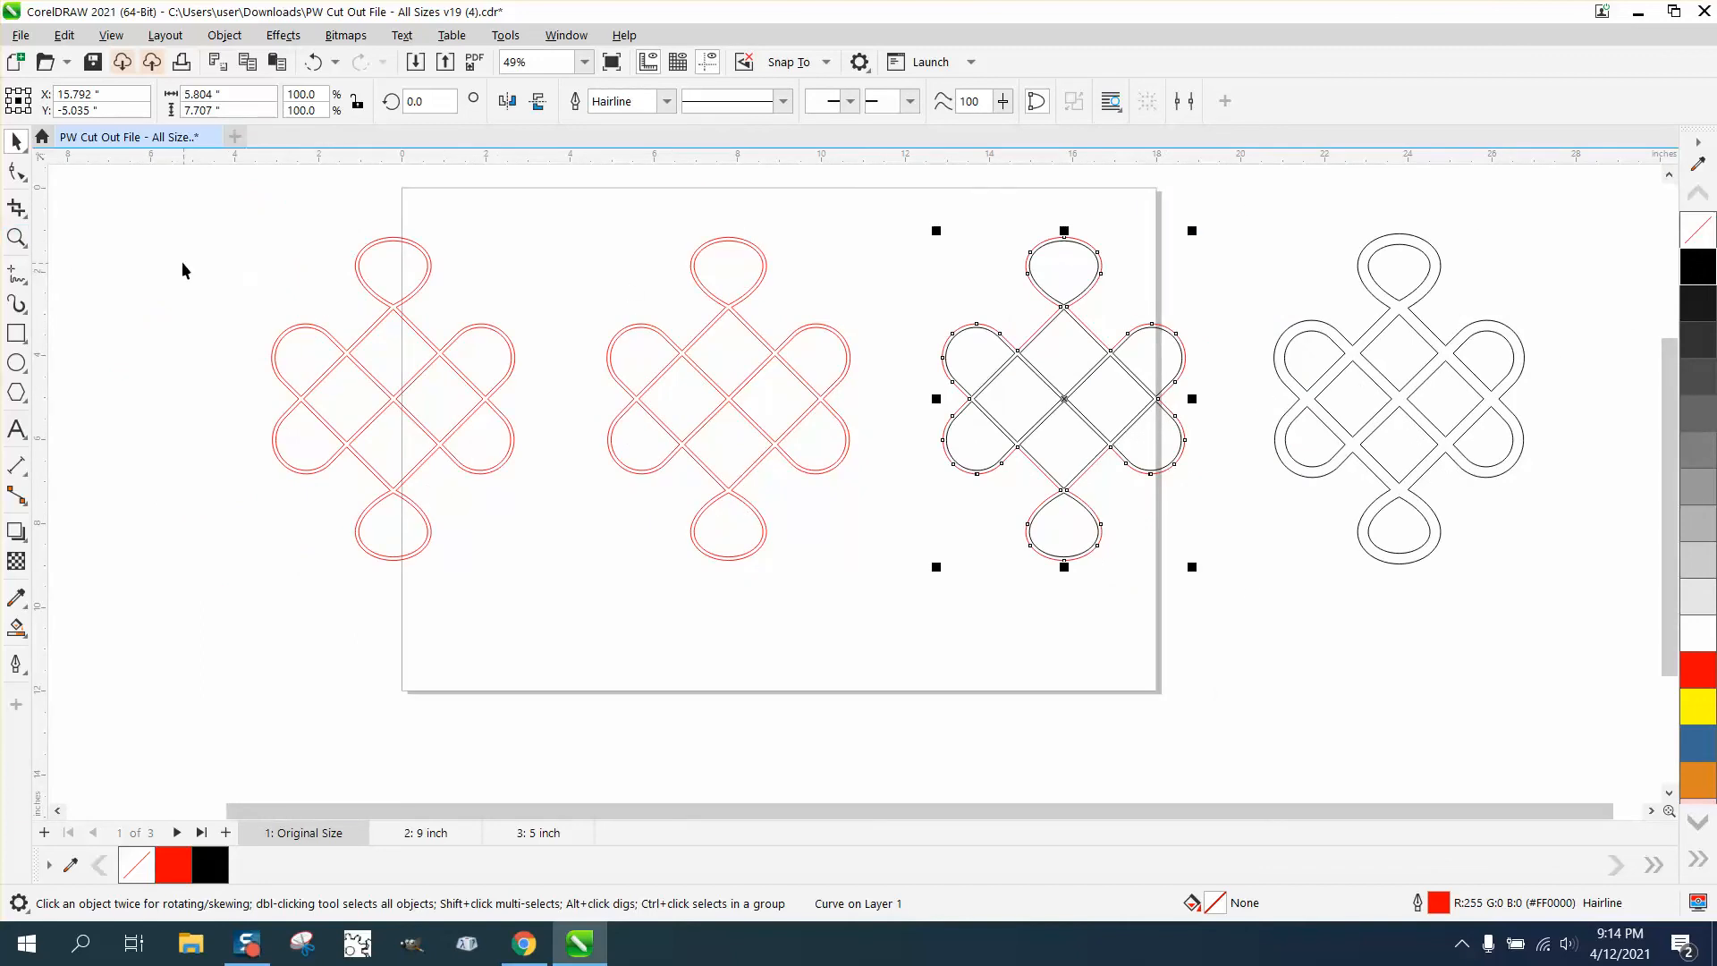
- Open the Contour settings for the duplicated red outline
click(16, 236)
drag(913, 228, 1350, 635)
click(16, 141)
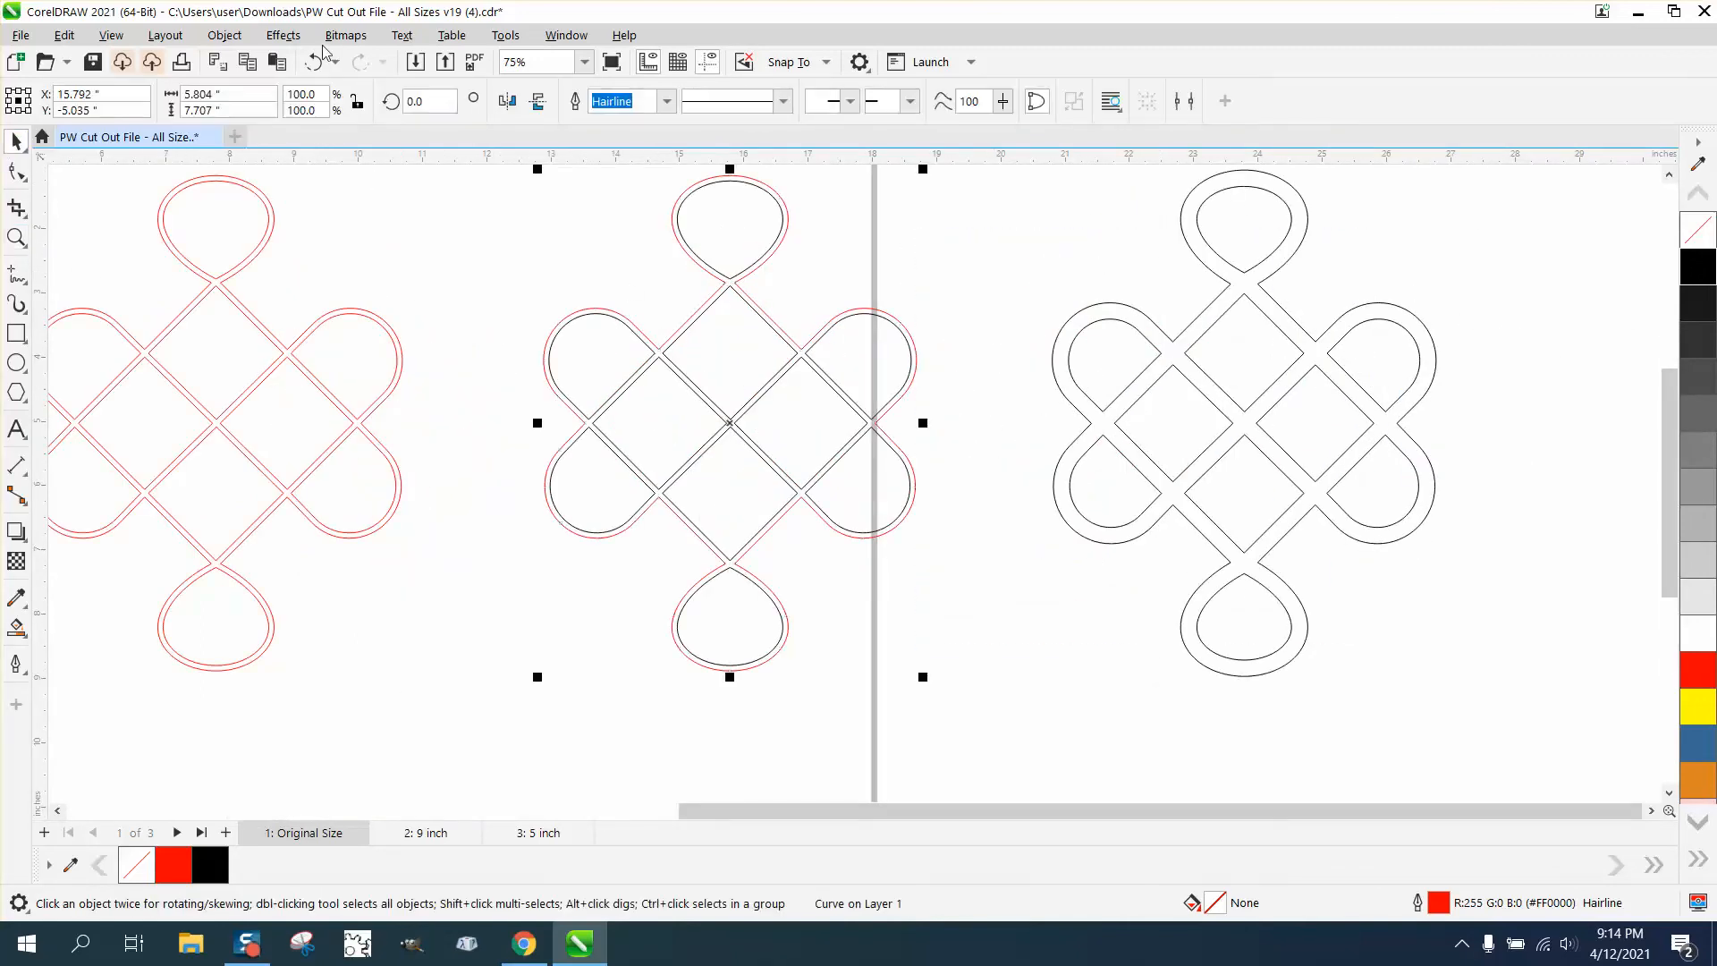
click(239, 40)
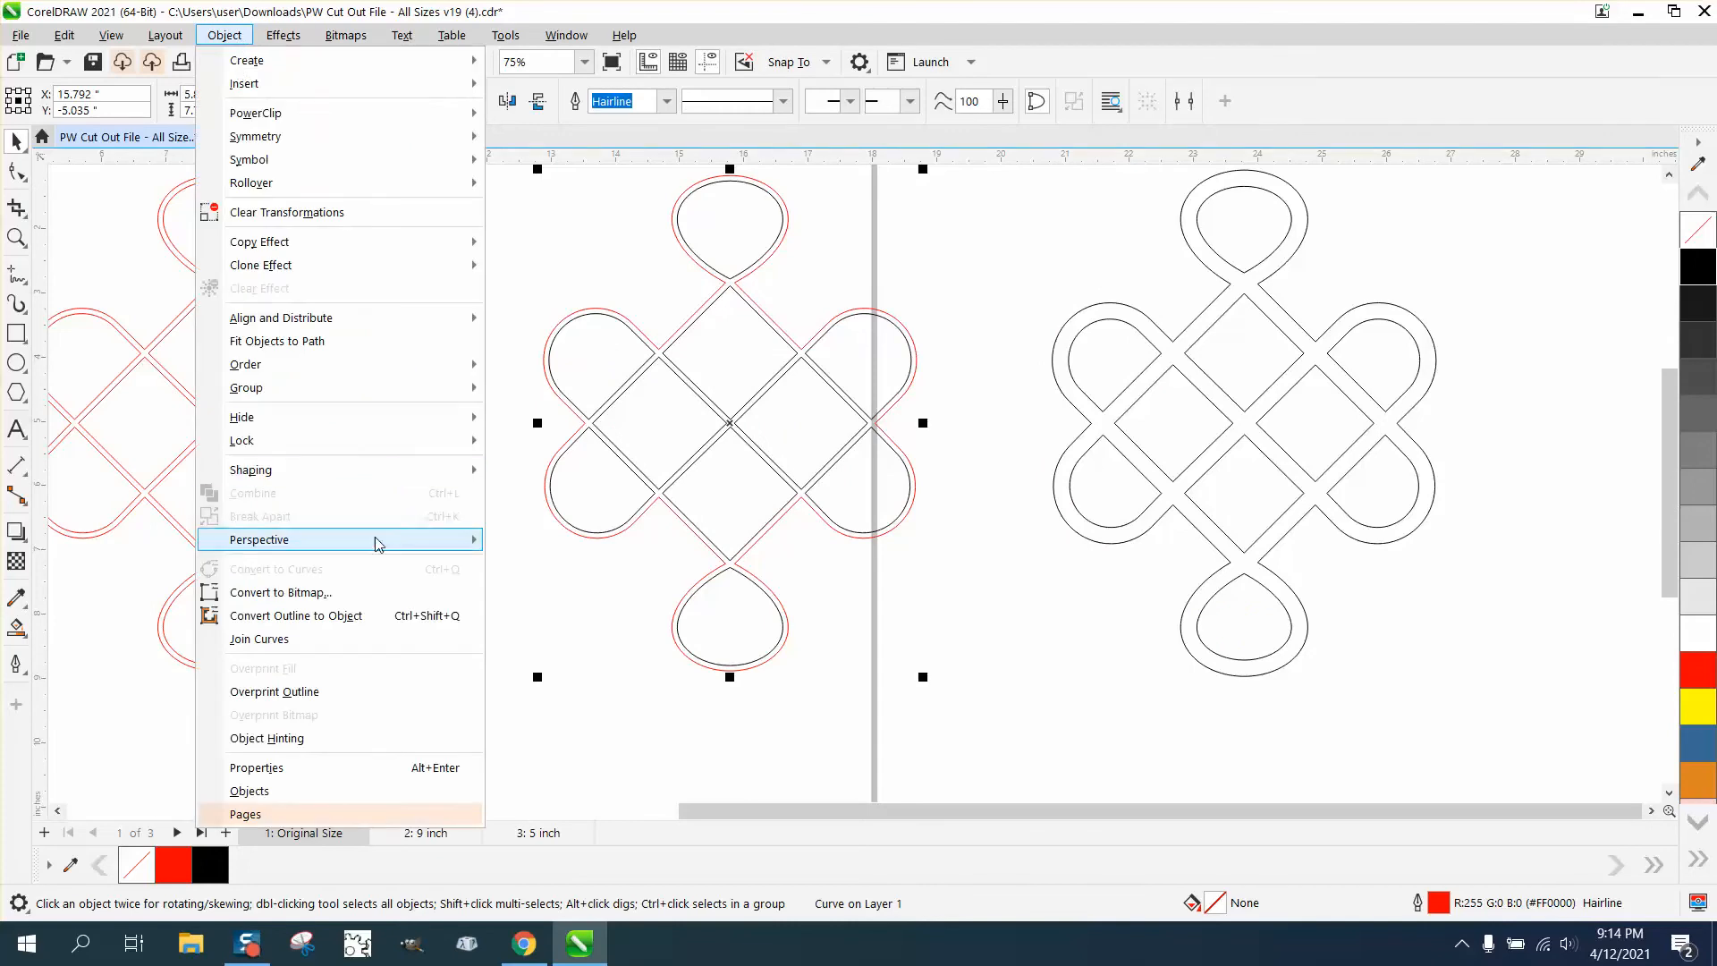
mouse_move(278, 400)
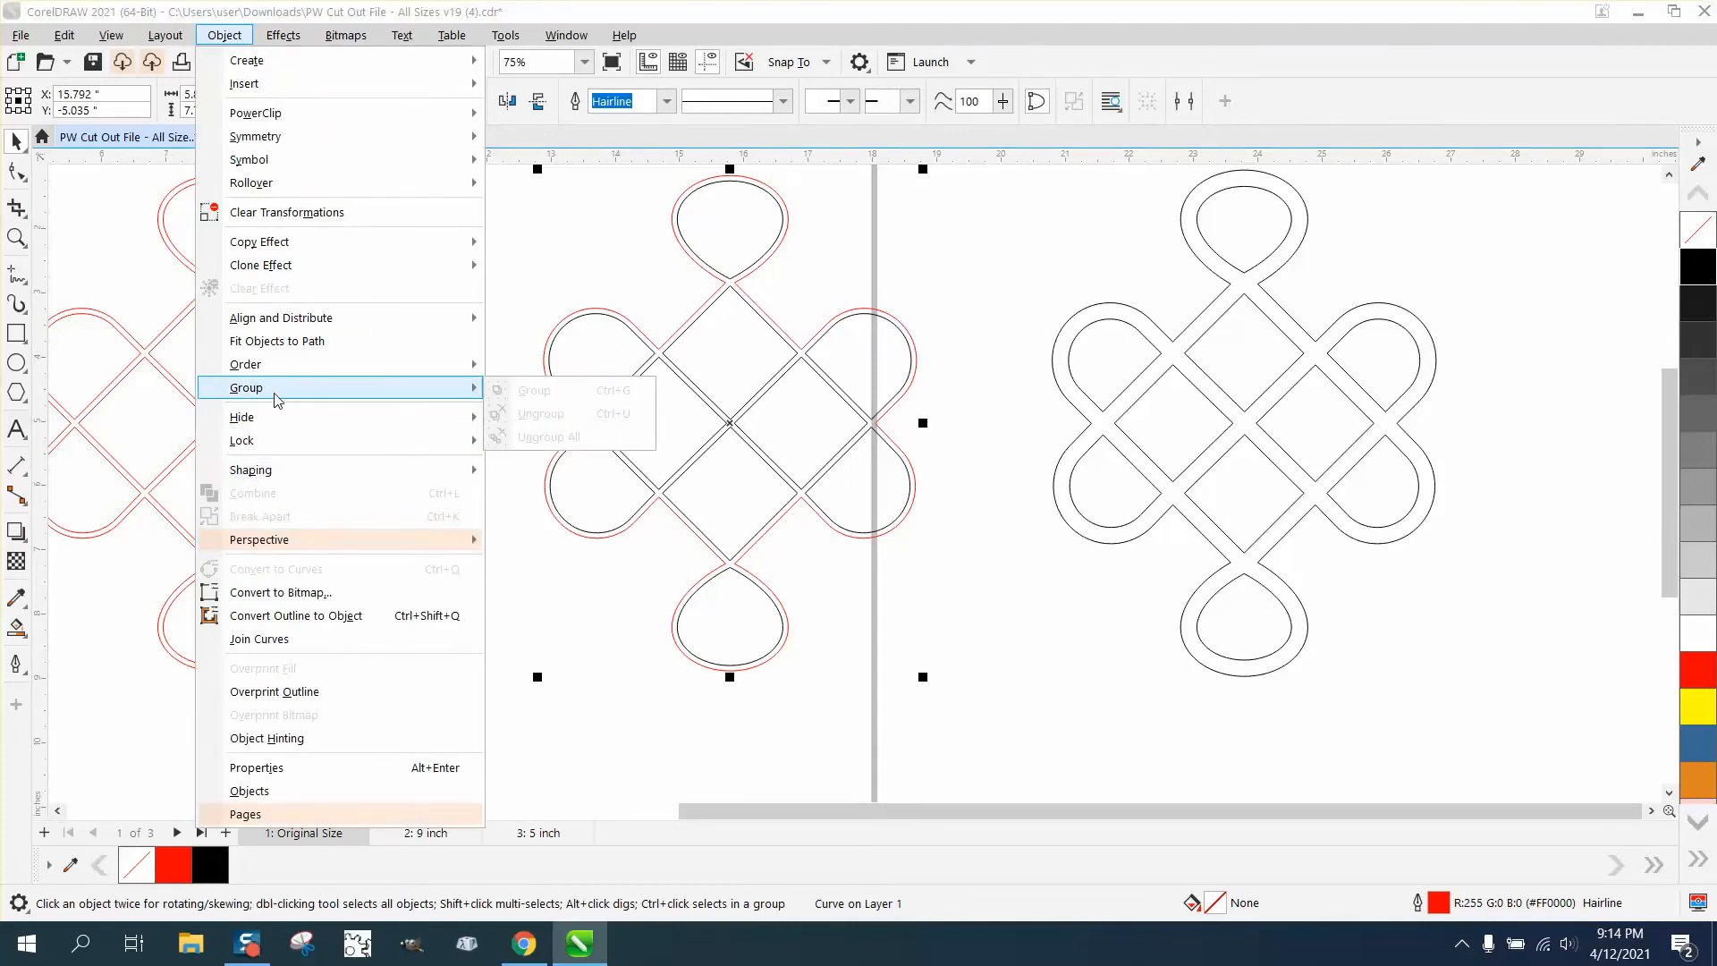
mouse_move(282, 36)
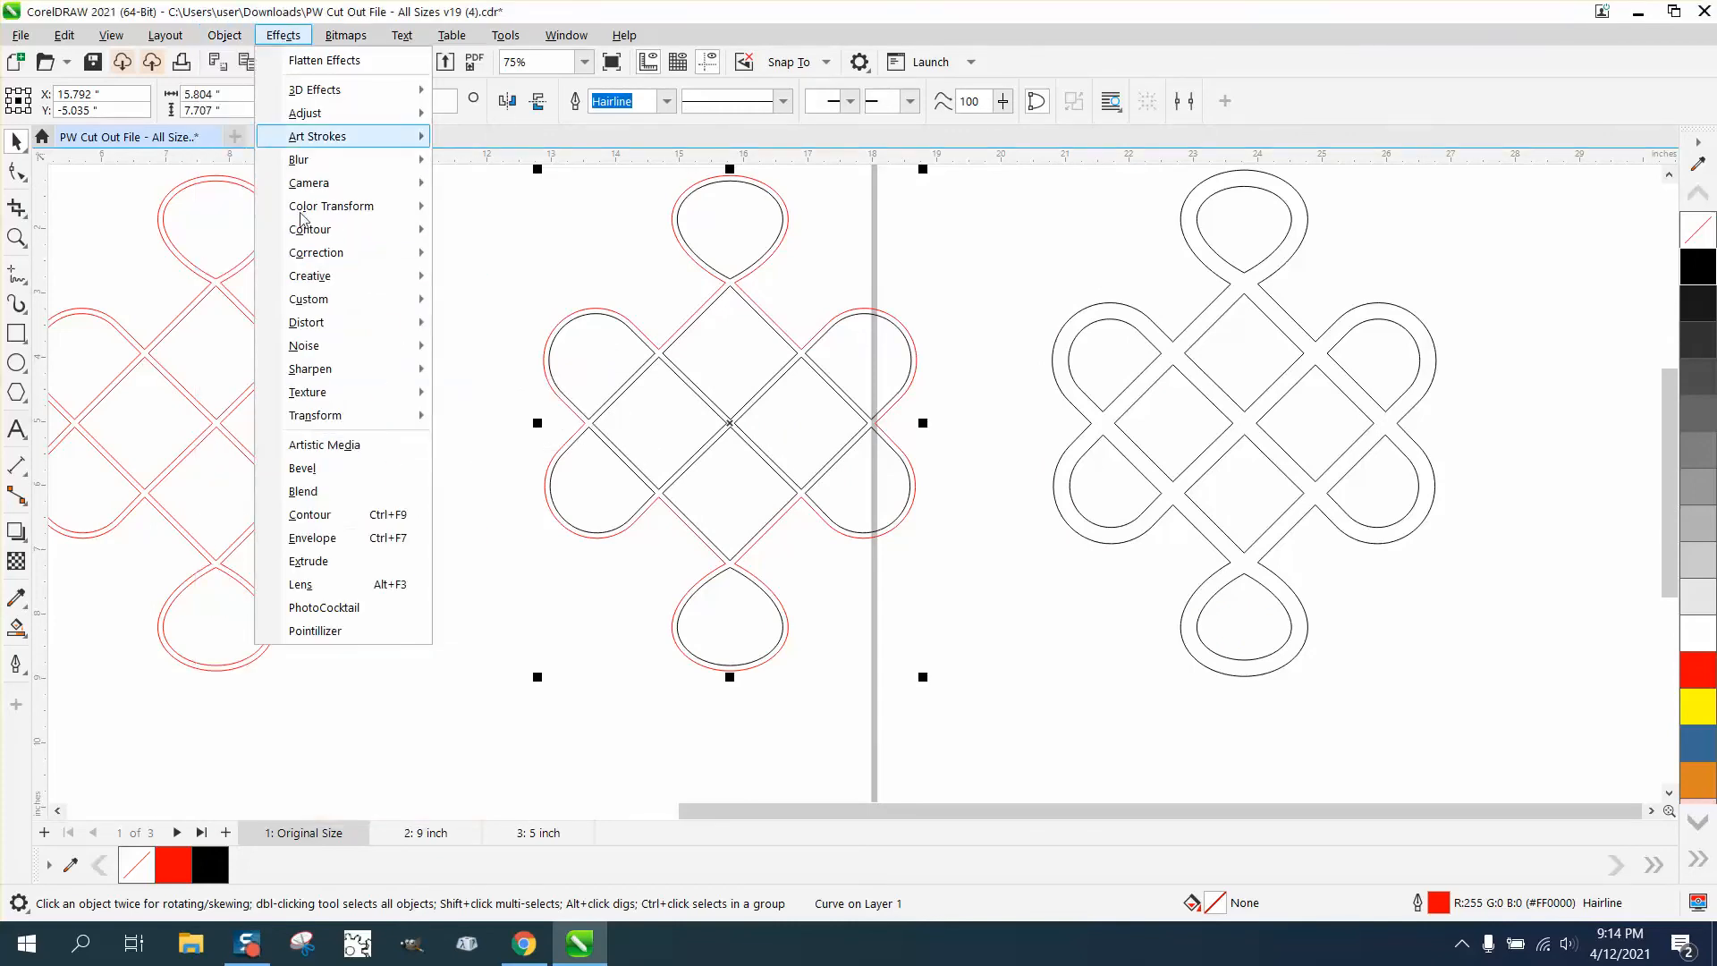
click(309, 515)
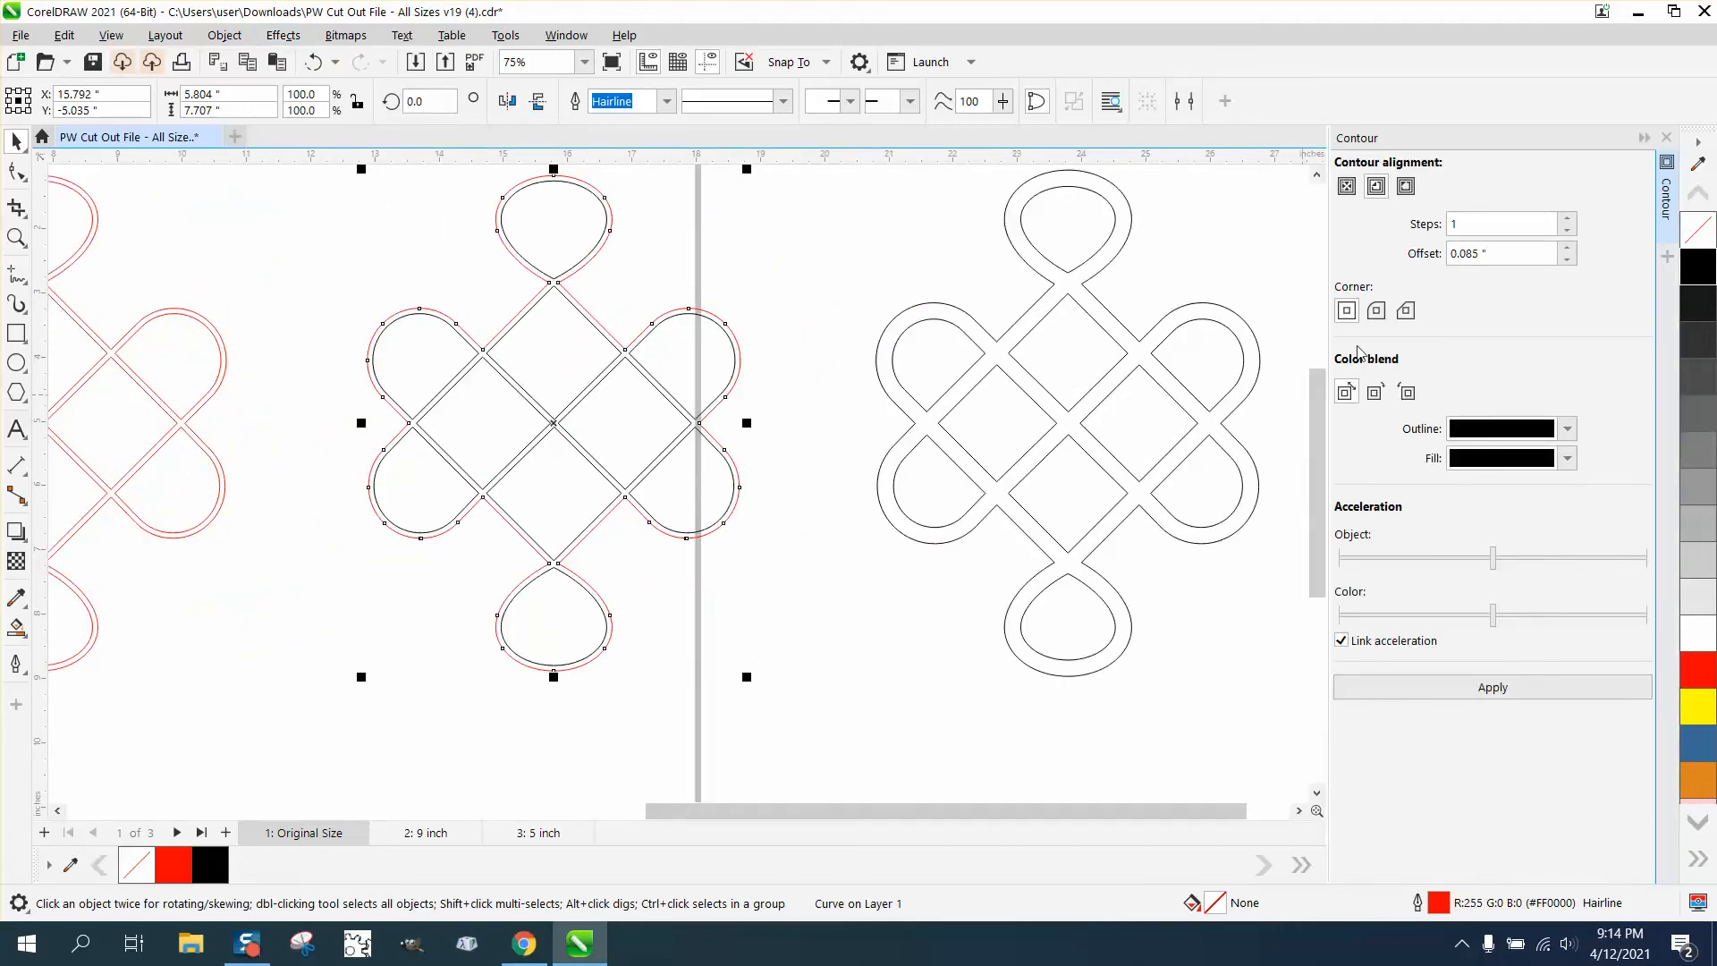
- Try a one-step inside contour with a 0.085-inch offset on the duplicated red outline
click(1406, 186)
click(640, 228)
click(611, 212)
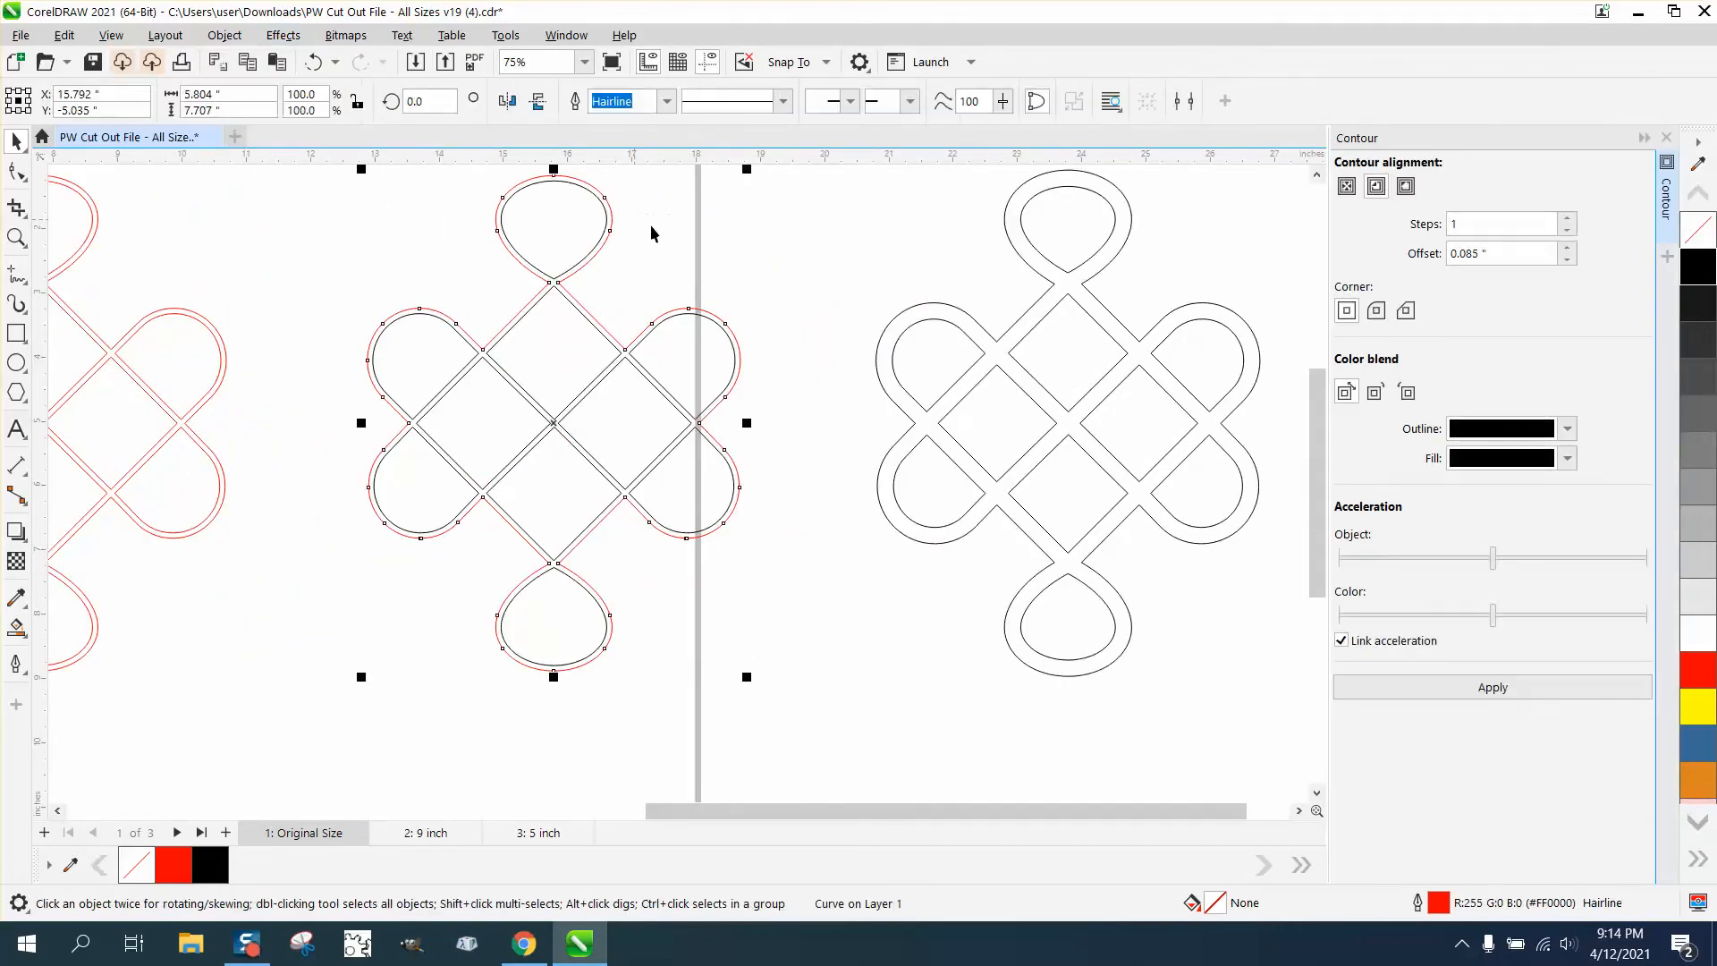
click(1507, 690)
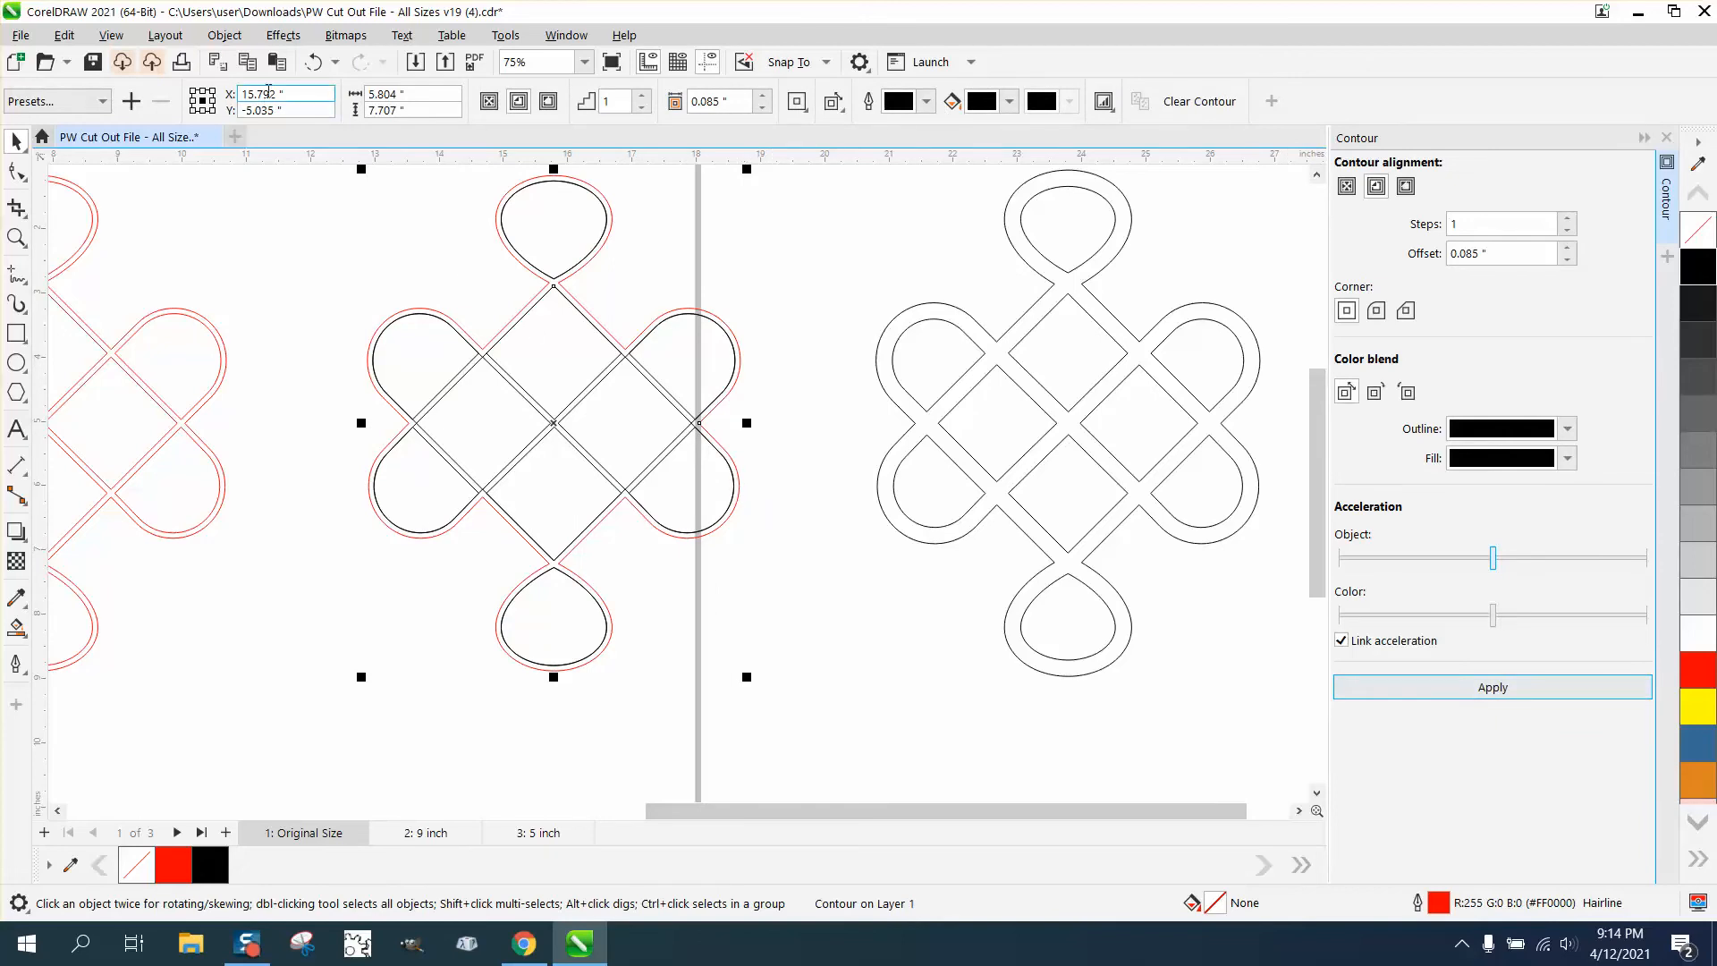
click(638, 214)
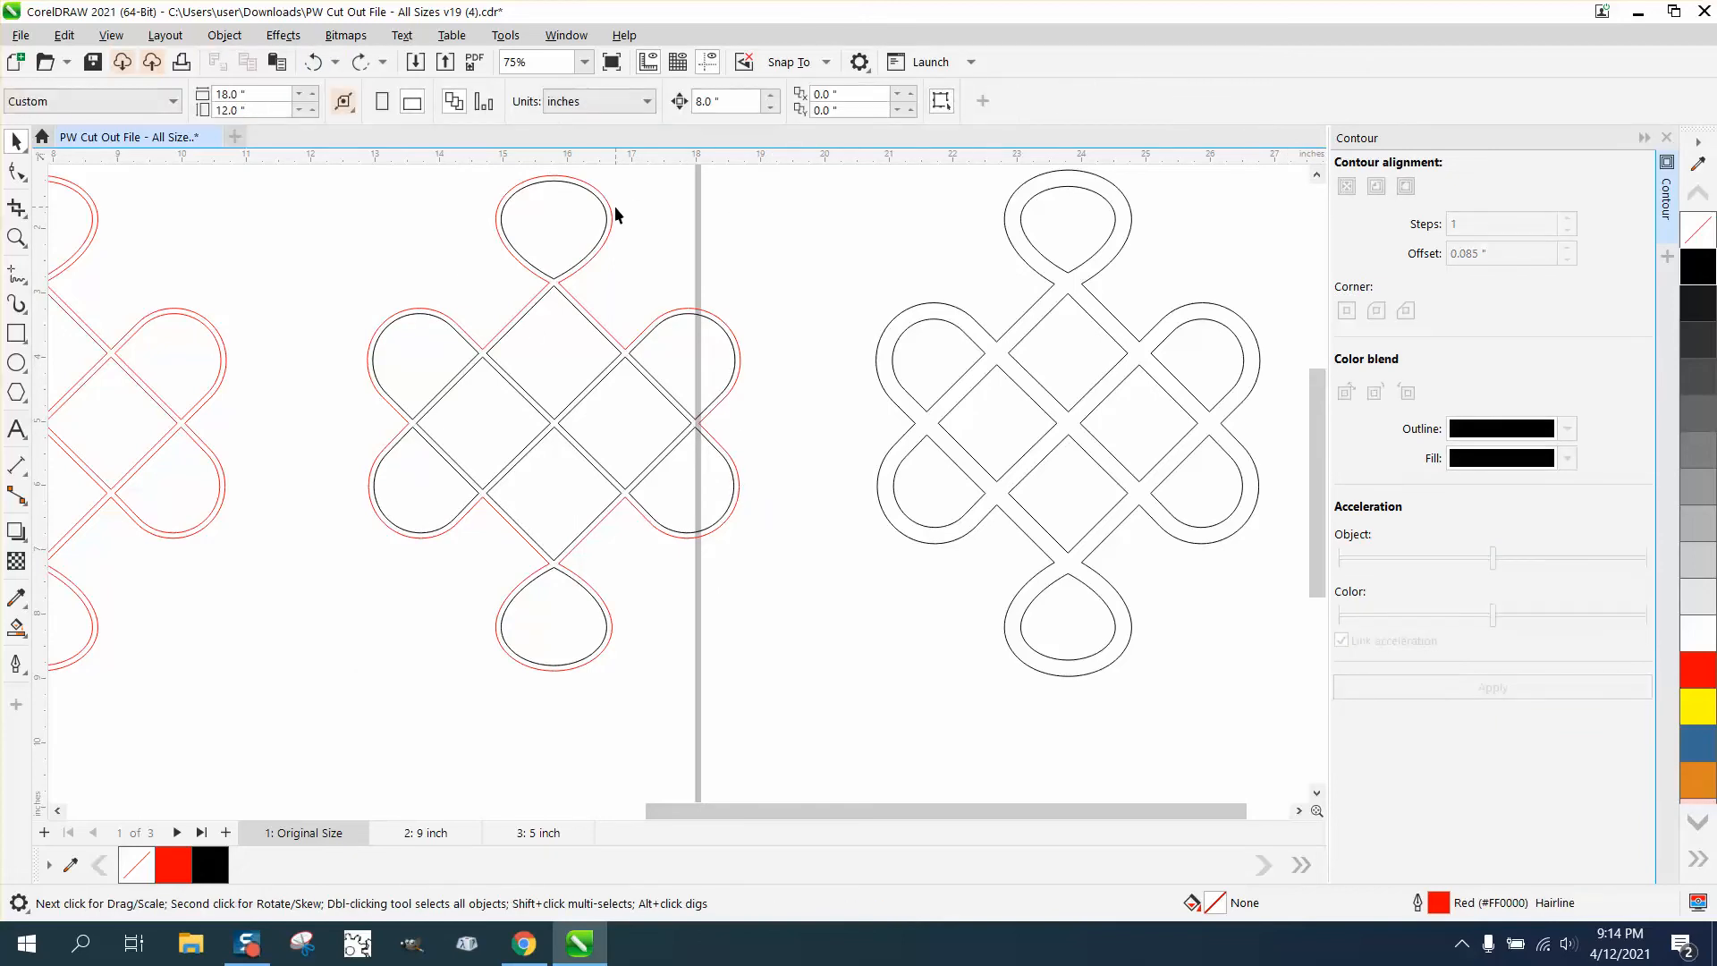
- Apply a one-step outside contour with a 0.085-inch offset to the duplicated red outline
click(610, 211)
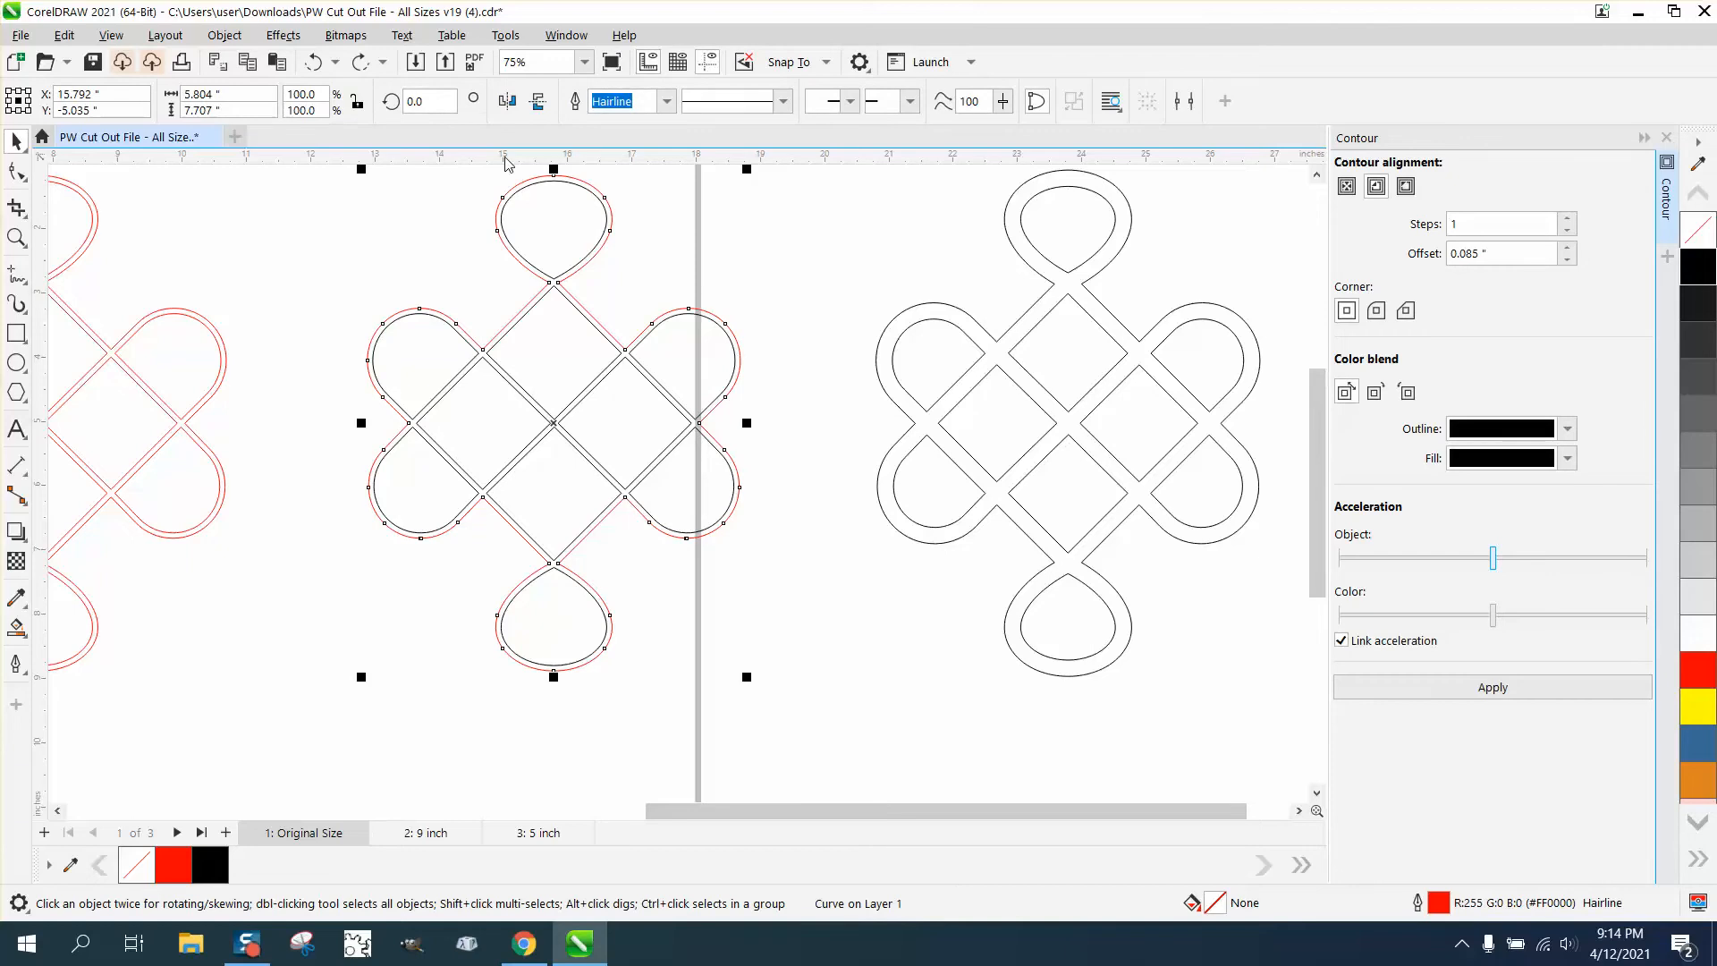
click(1403, 190)
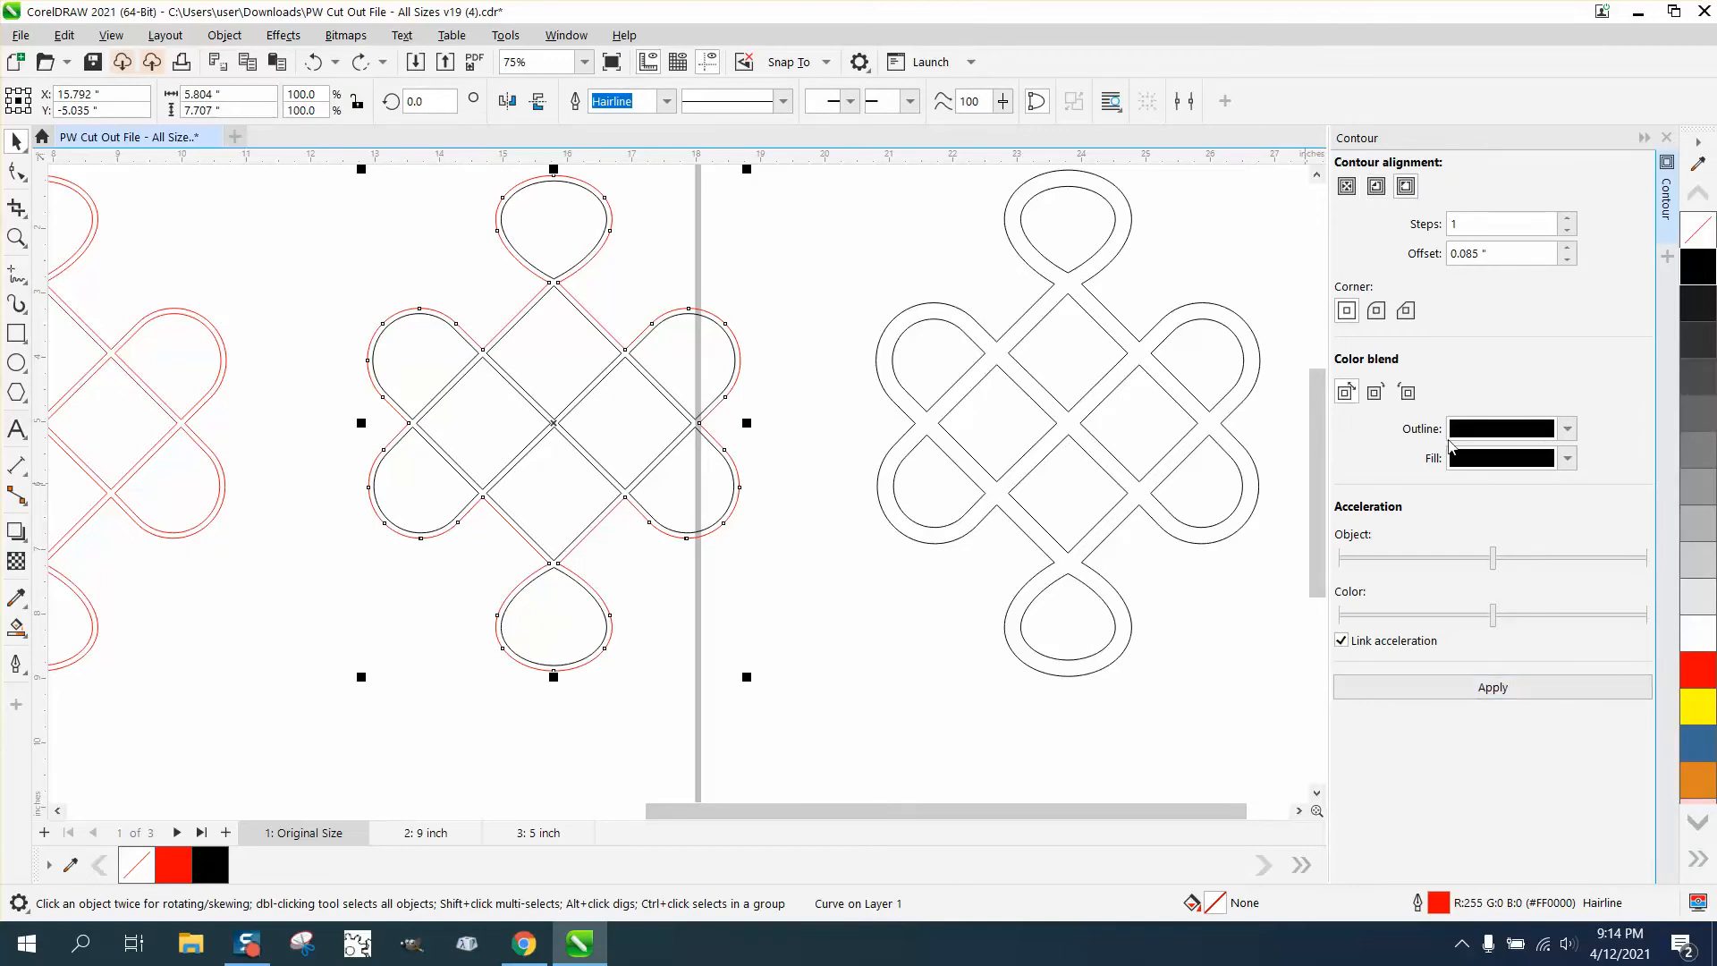
click(1502, 688)
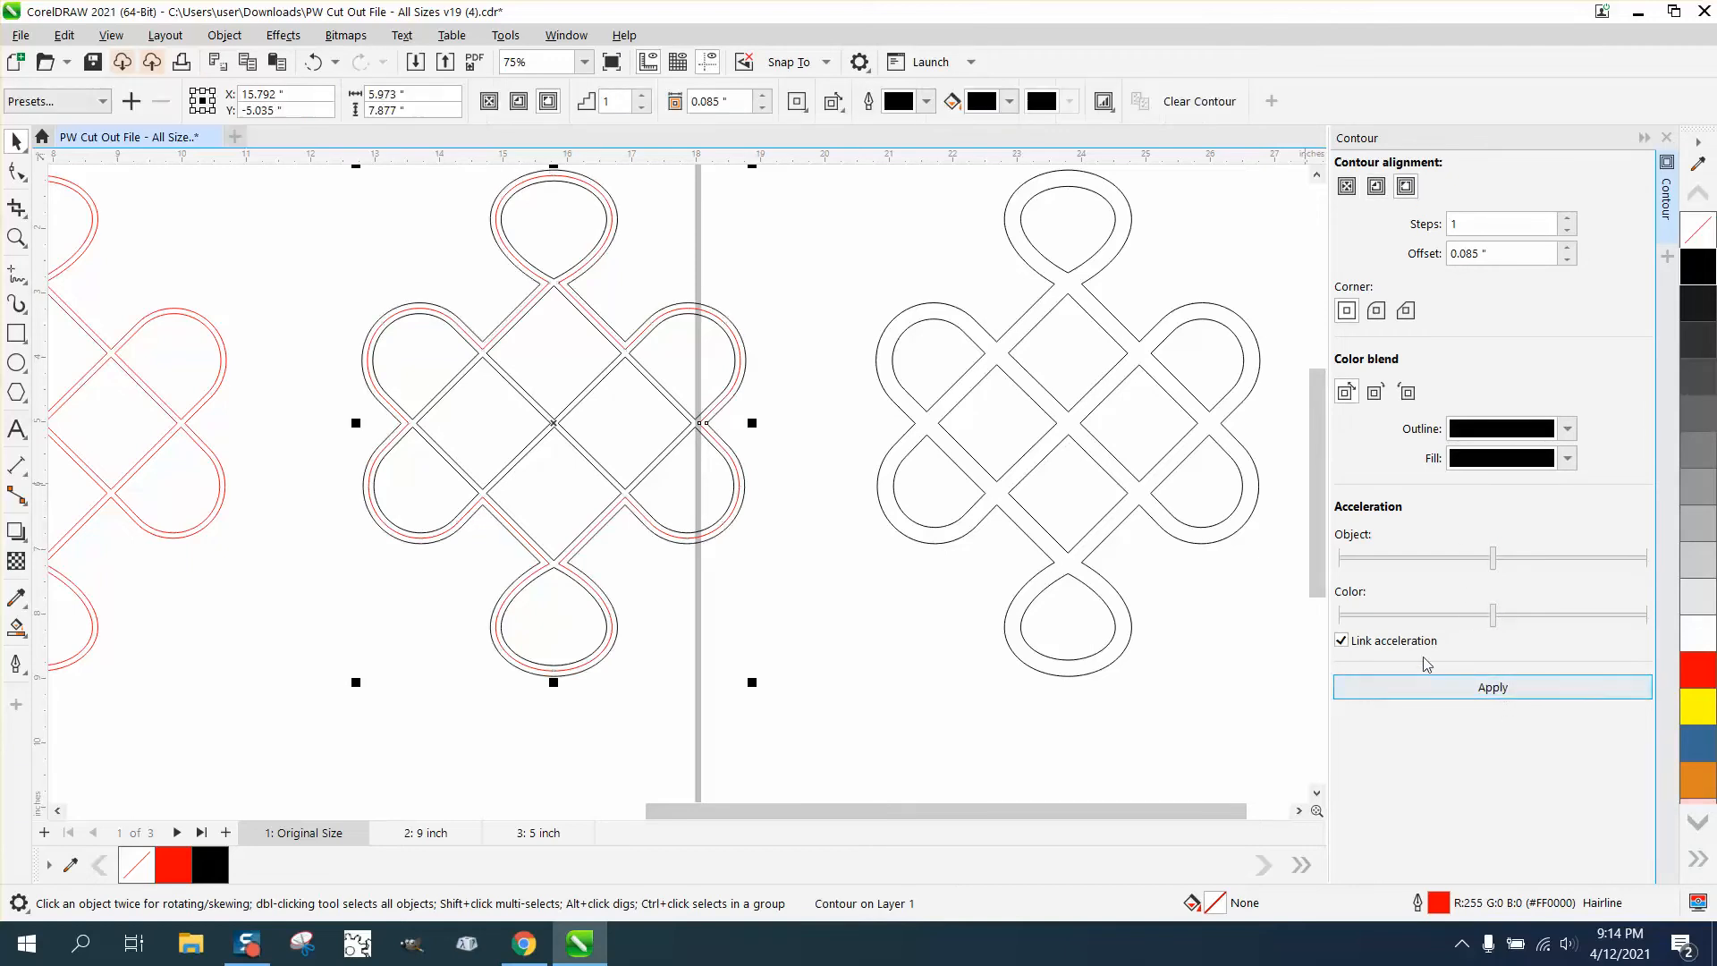
click(919, 254)
click(560, 240)
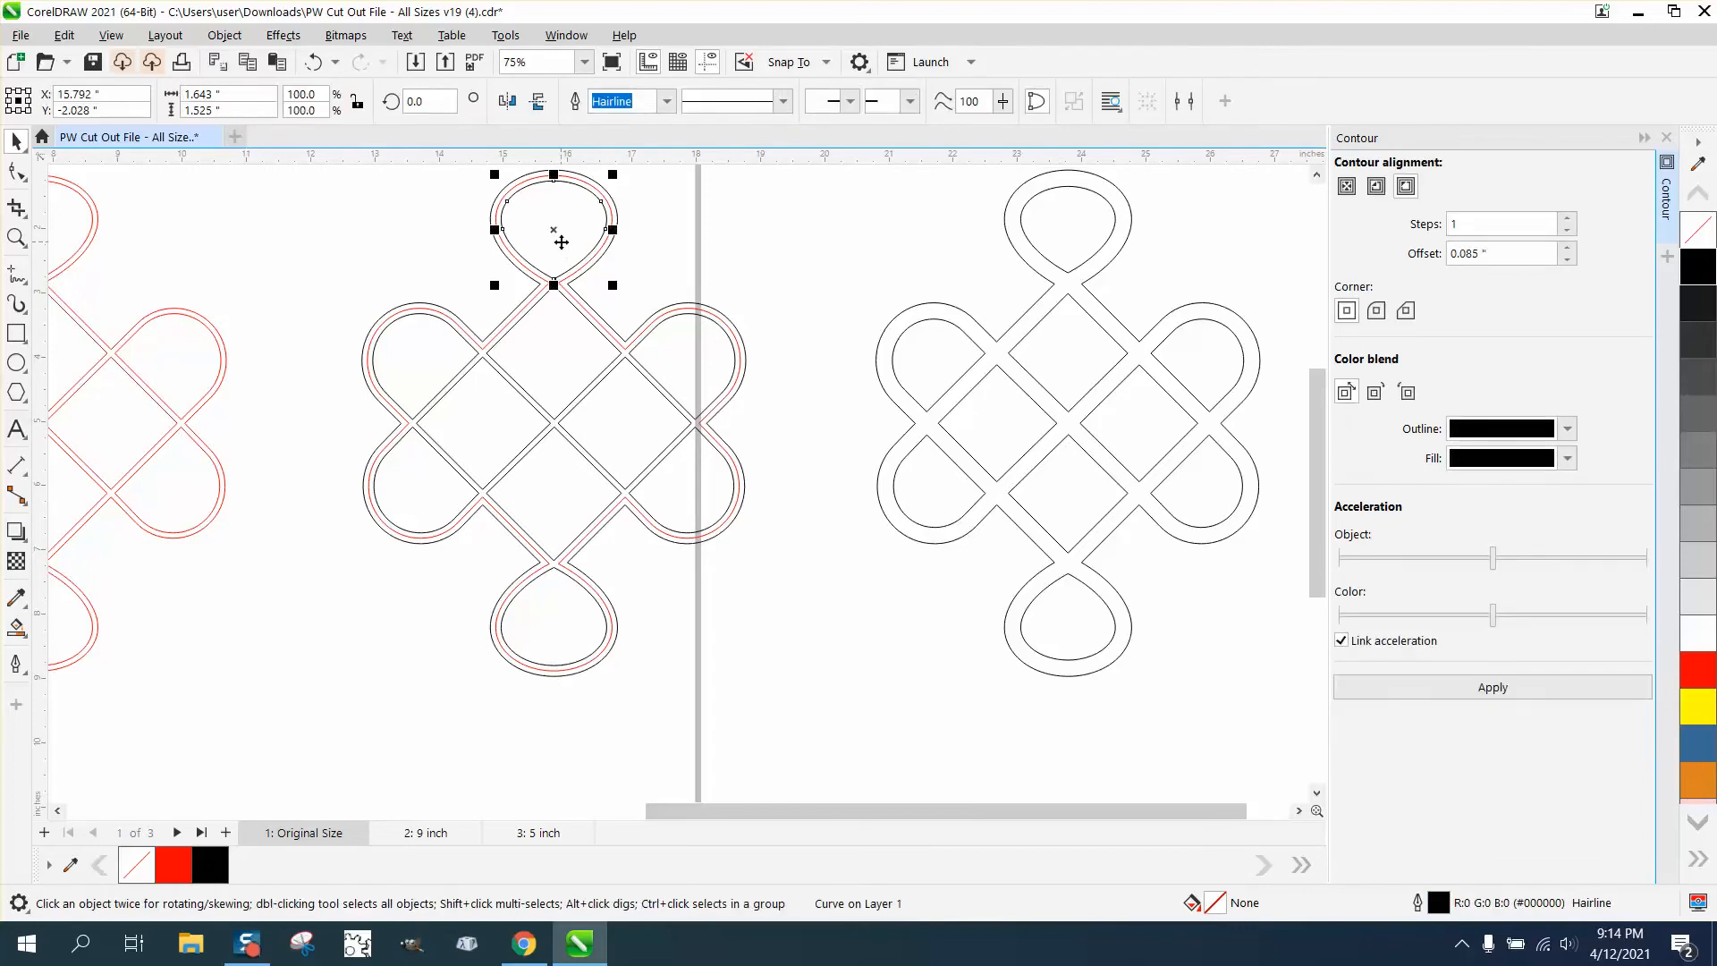
shift+click(438, 341)
shift+click(576, 345)
shift+click(667, 352)
shift+click(684, 478)
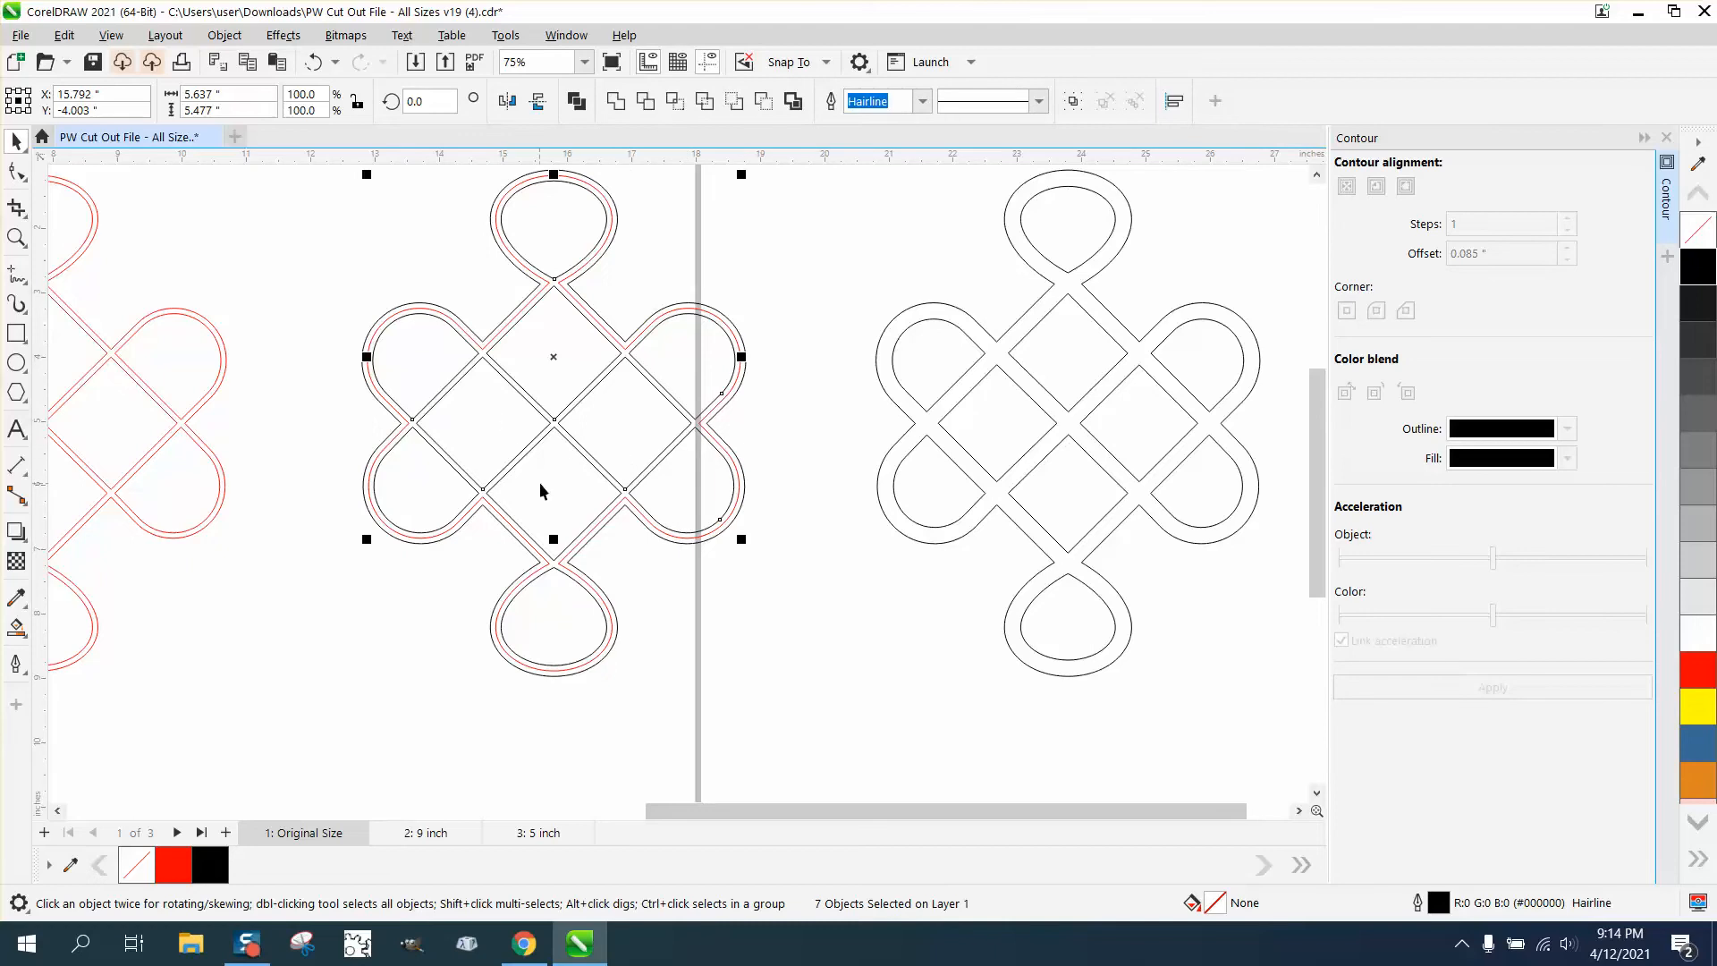
shift+click(550, 608)
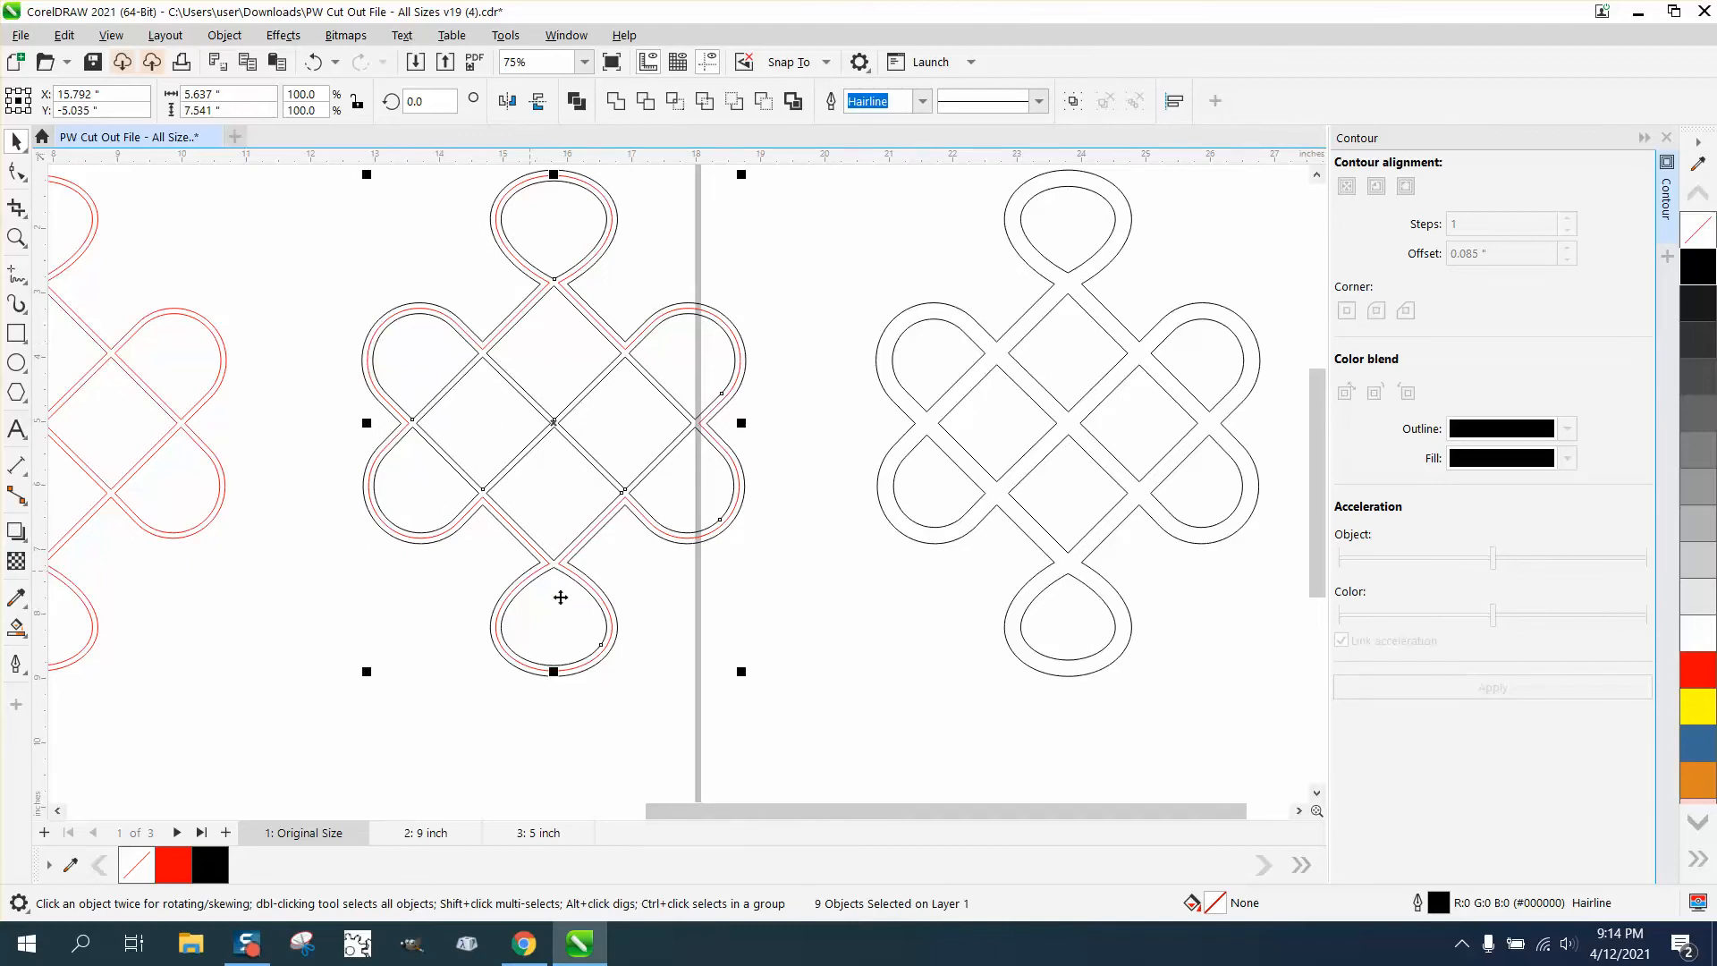
- Select all ten inner black shapes of the knot that has the contoured red outline
click(613, 218)
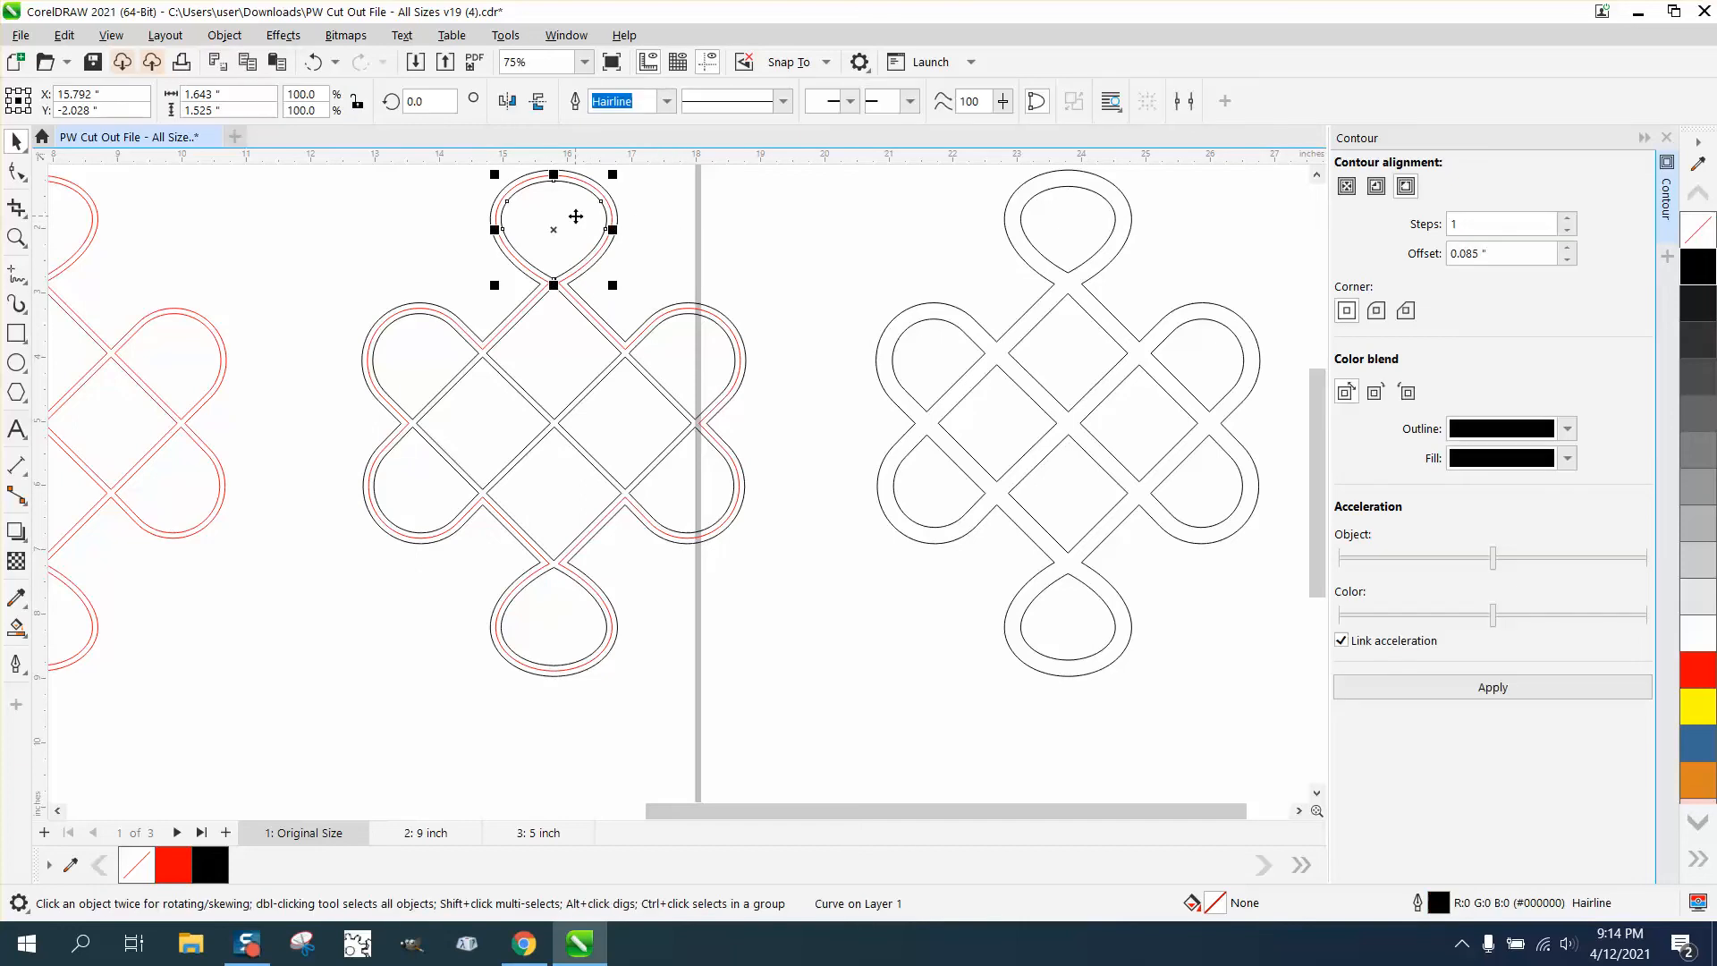
shift+click(424, 356)
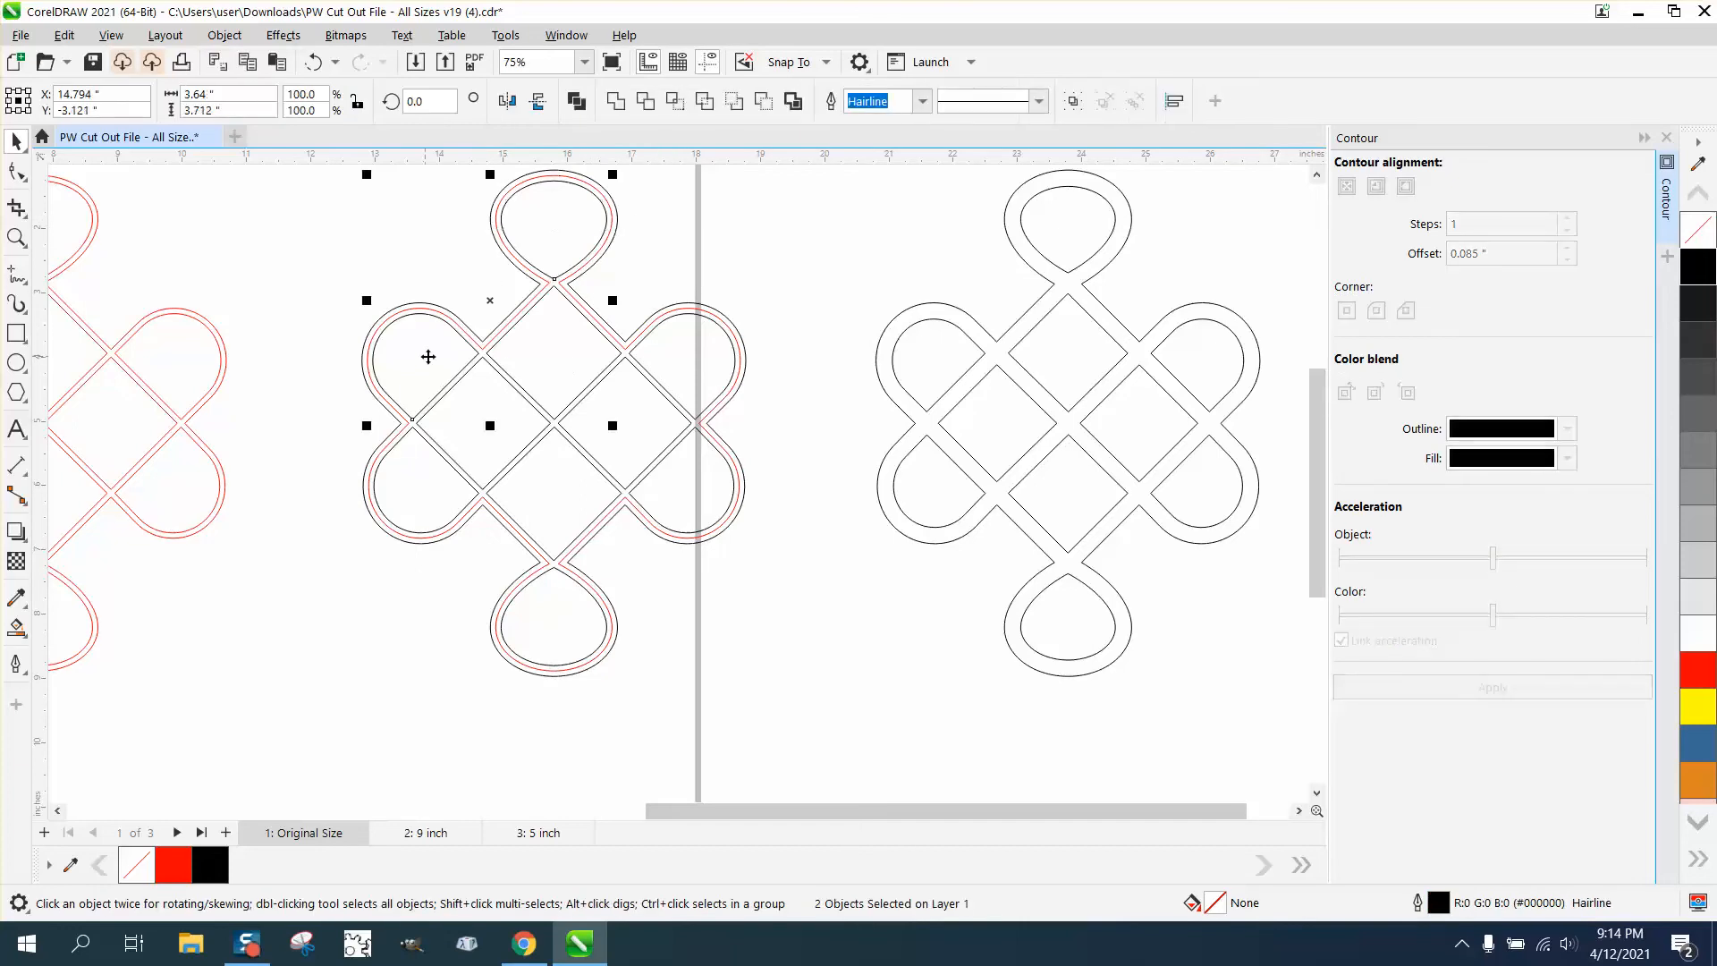
shift+click(582, 353)
shift+click(677, 357)
shift+click(525, 429)
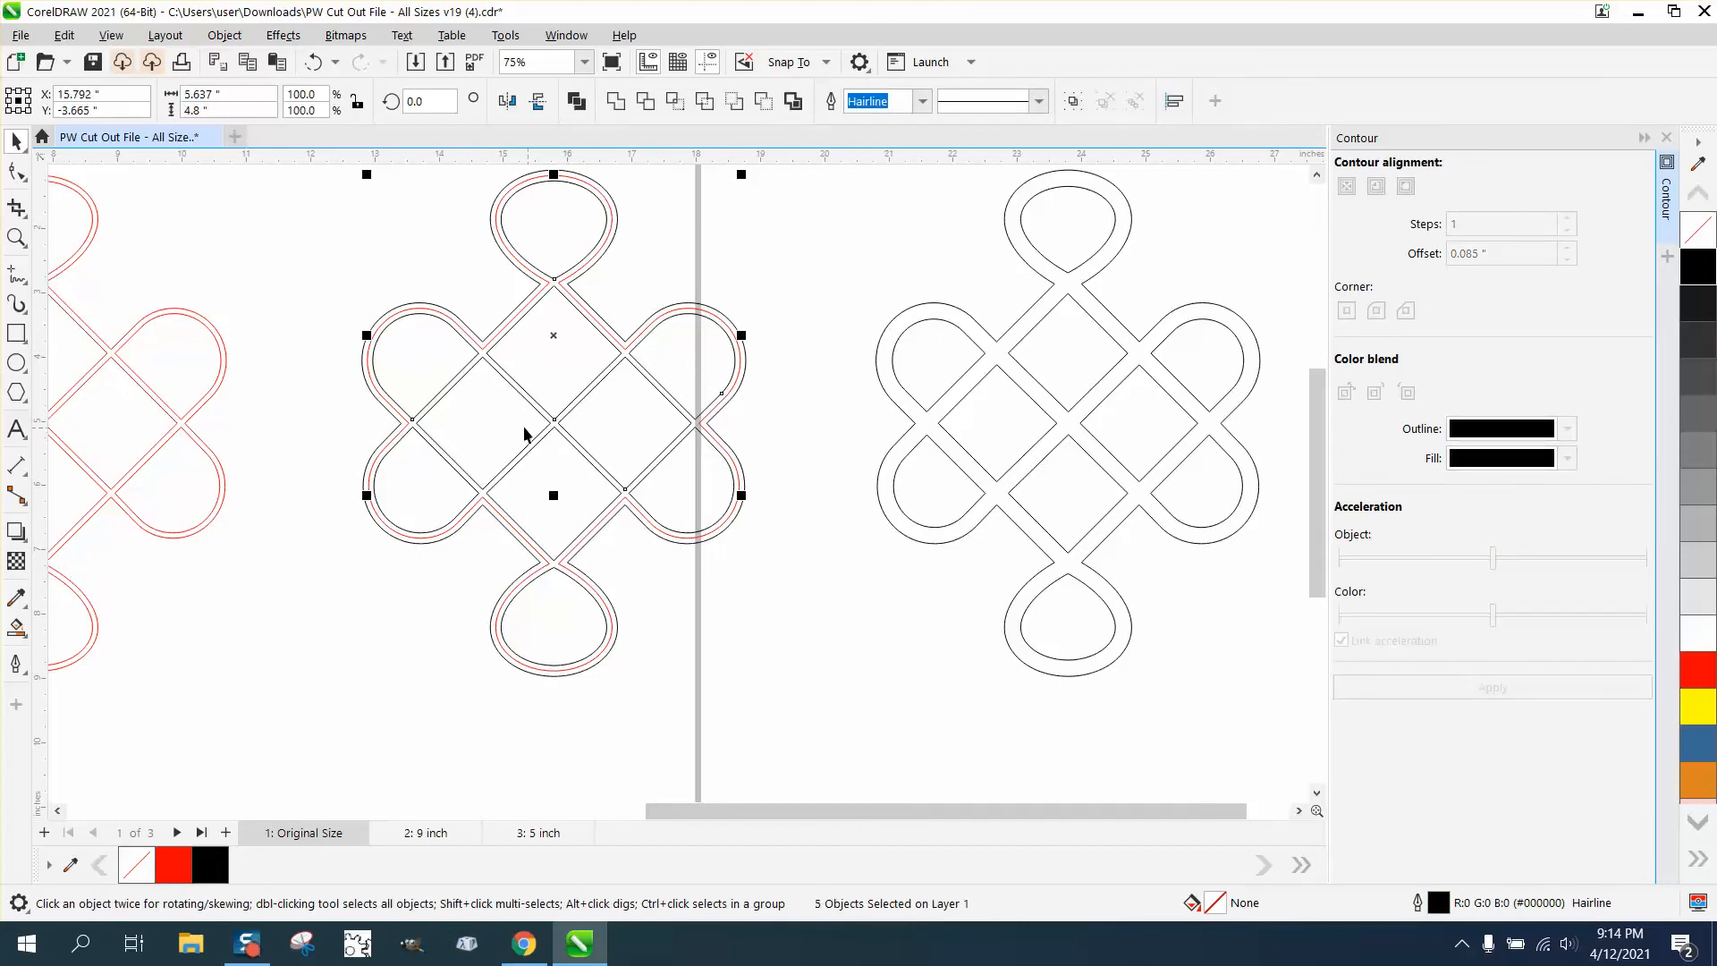
shift+click(514, 487)
shift+click(599, 485)
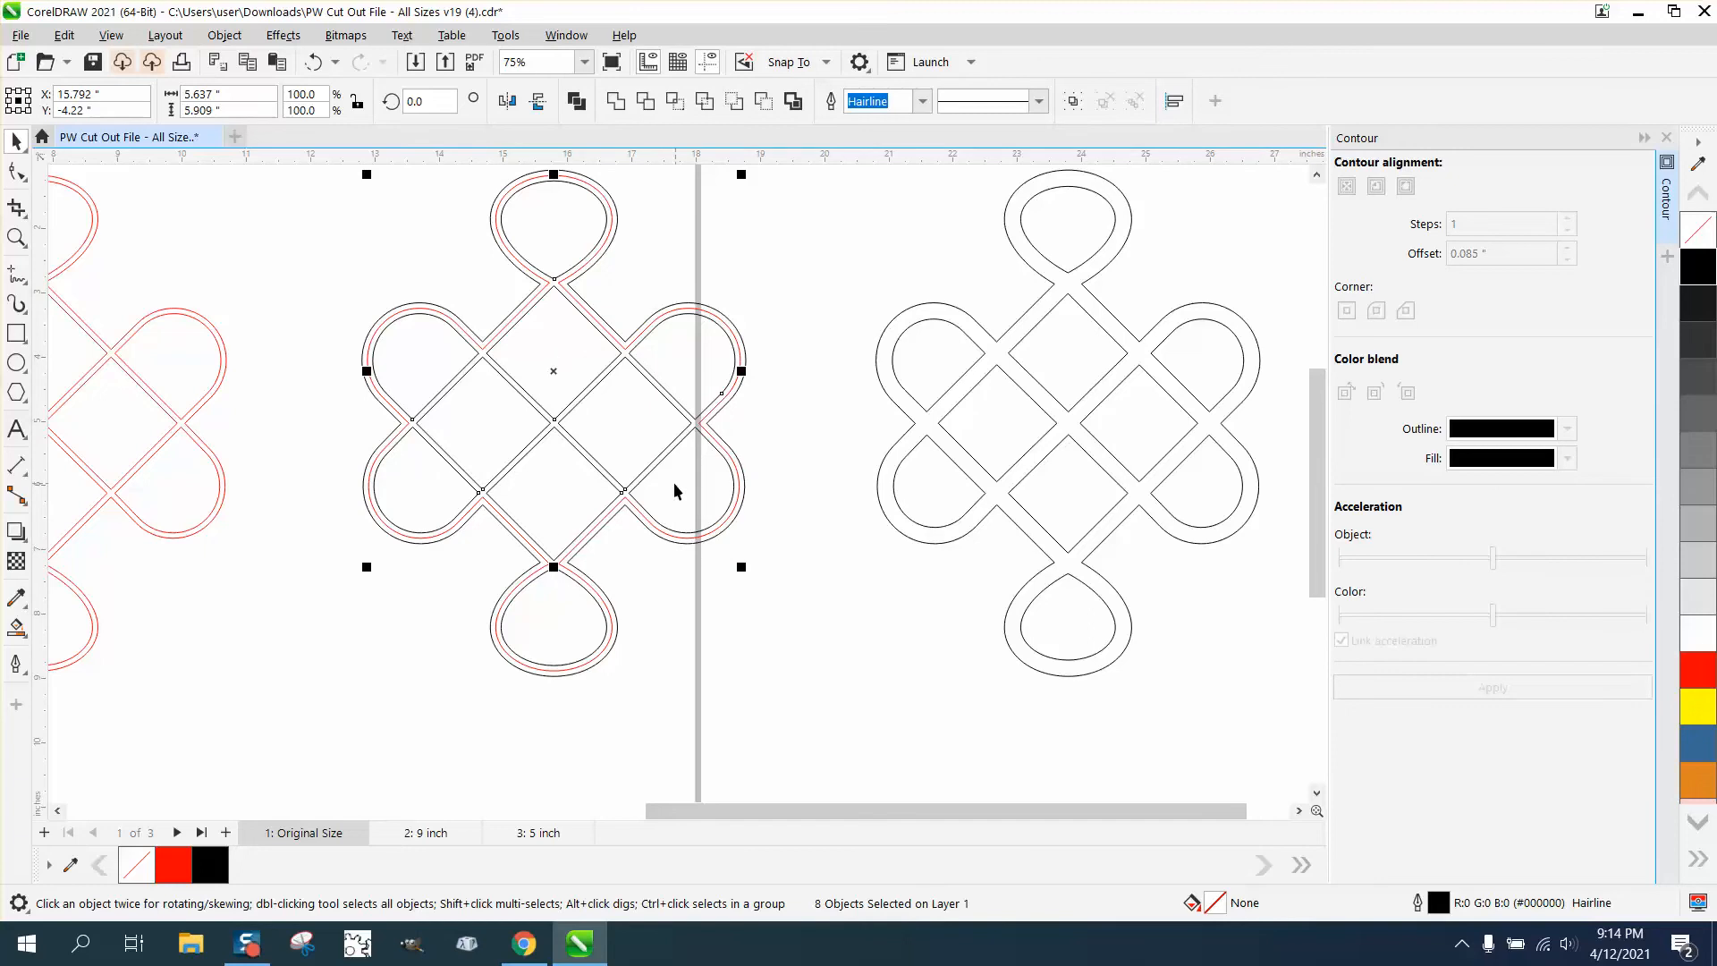
shift+click(568, 598)
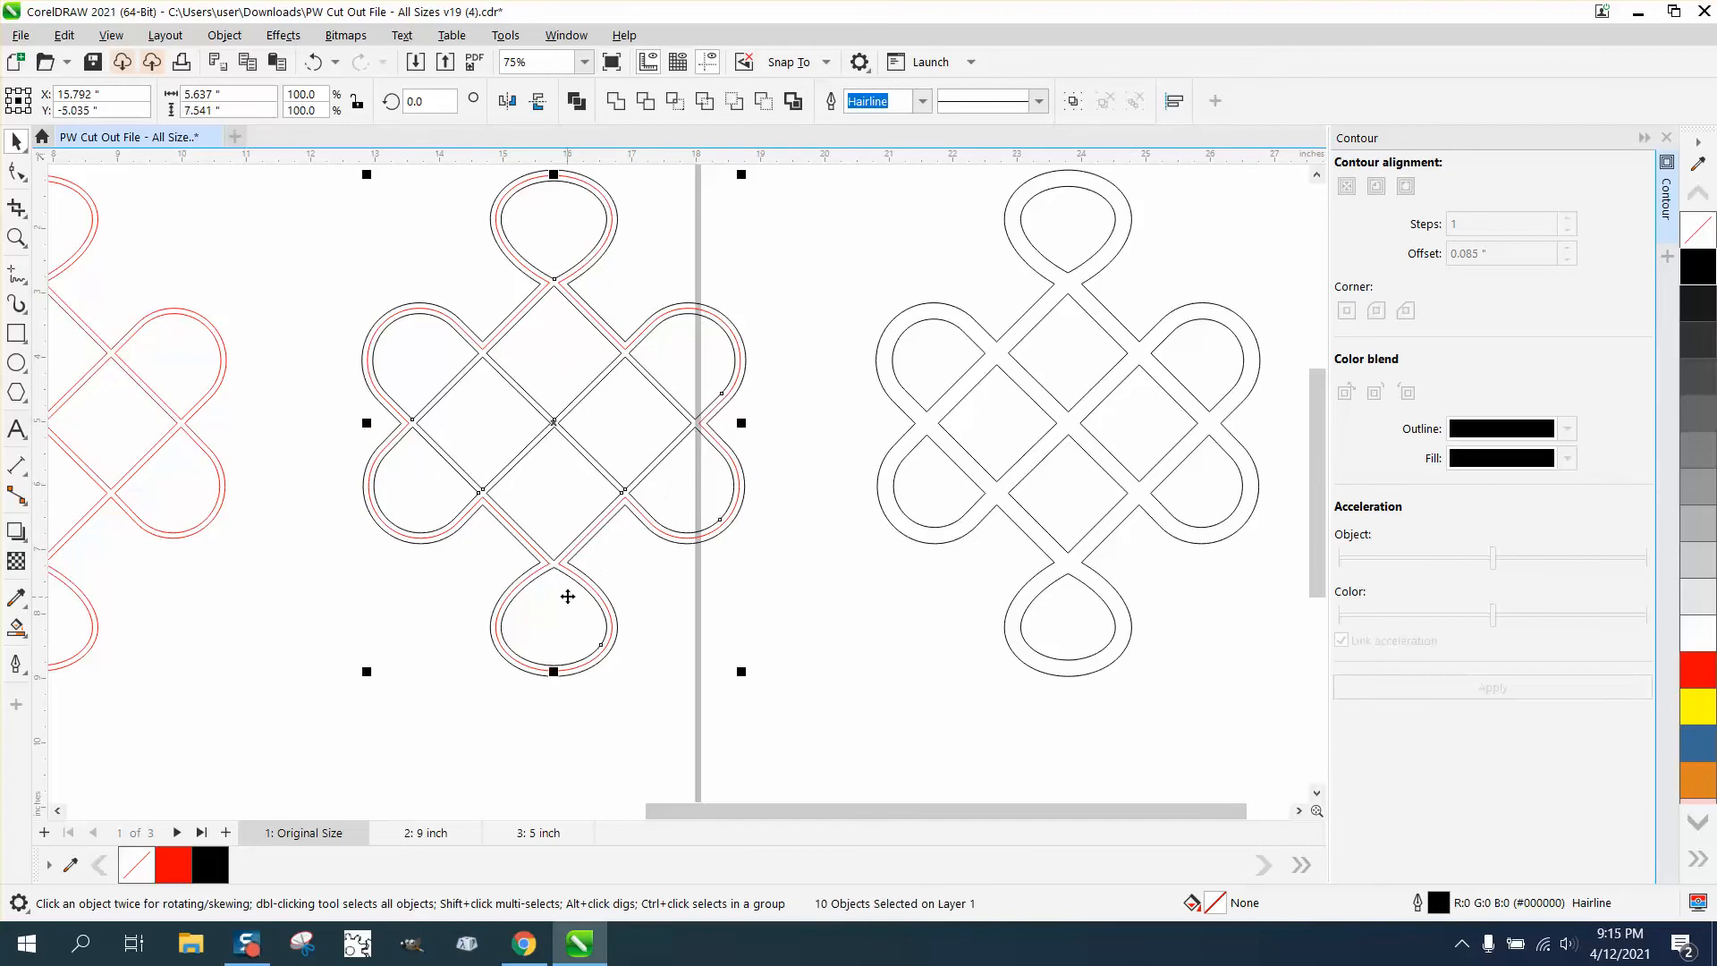
- Group the ten selected shapes and apply a one-step inside contour with a 0.085-inch offset to the group
click(225, 35)
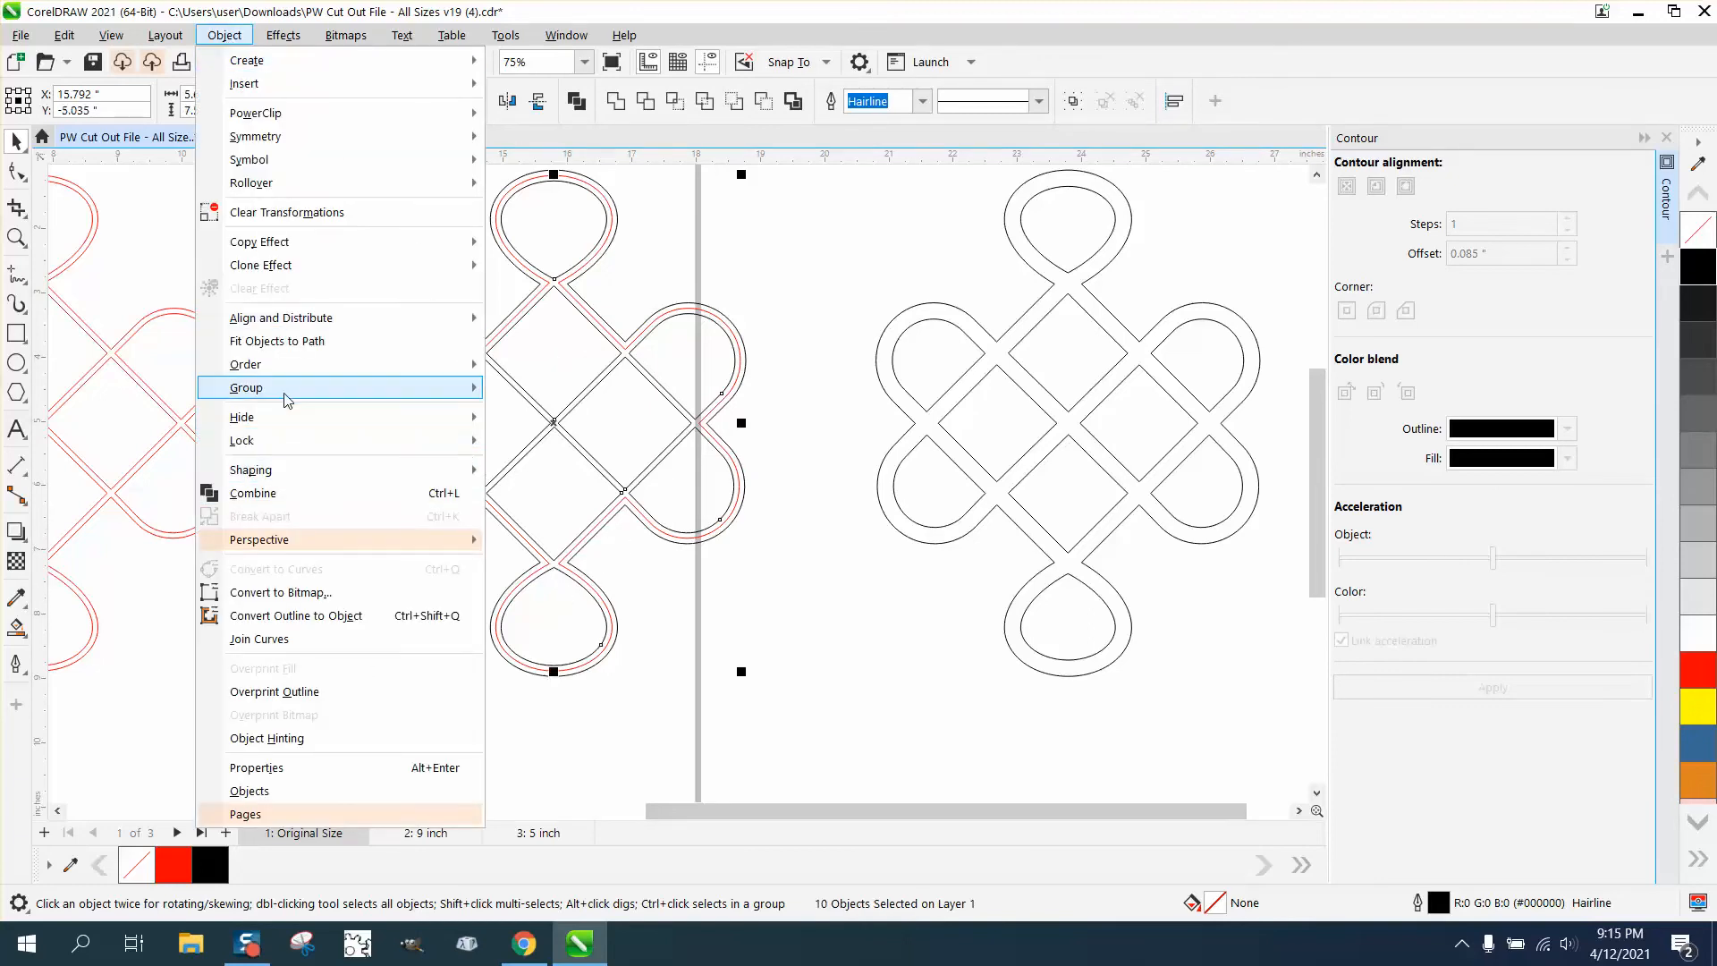
mouse_move(286, 388)
click(538, 387)
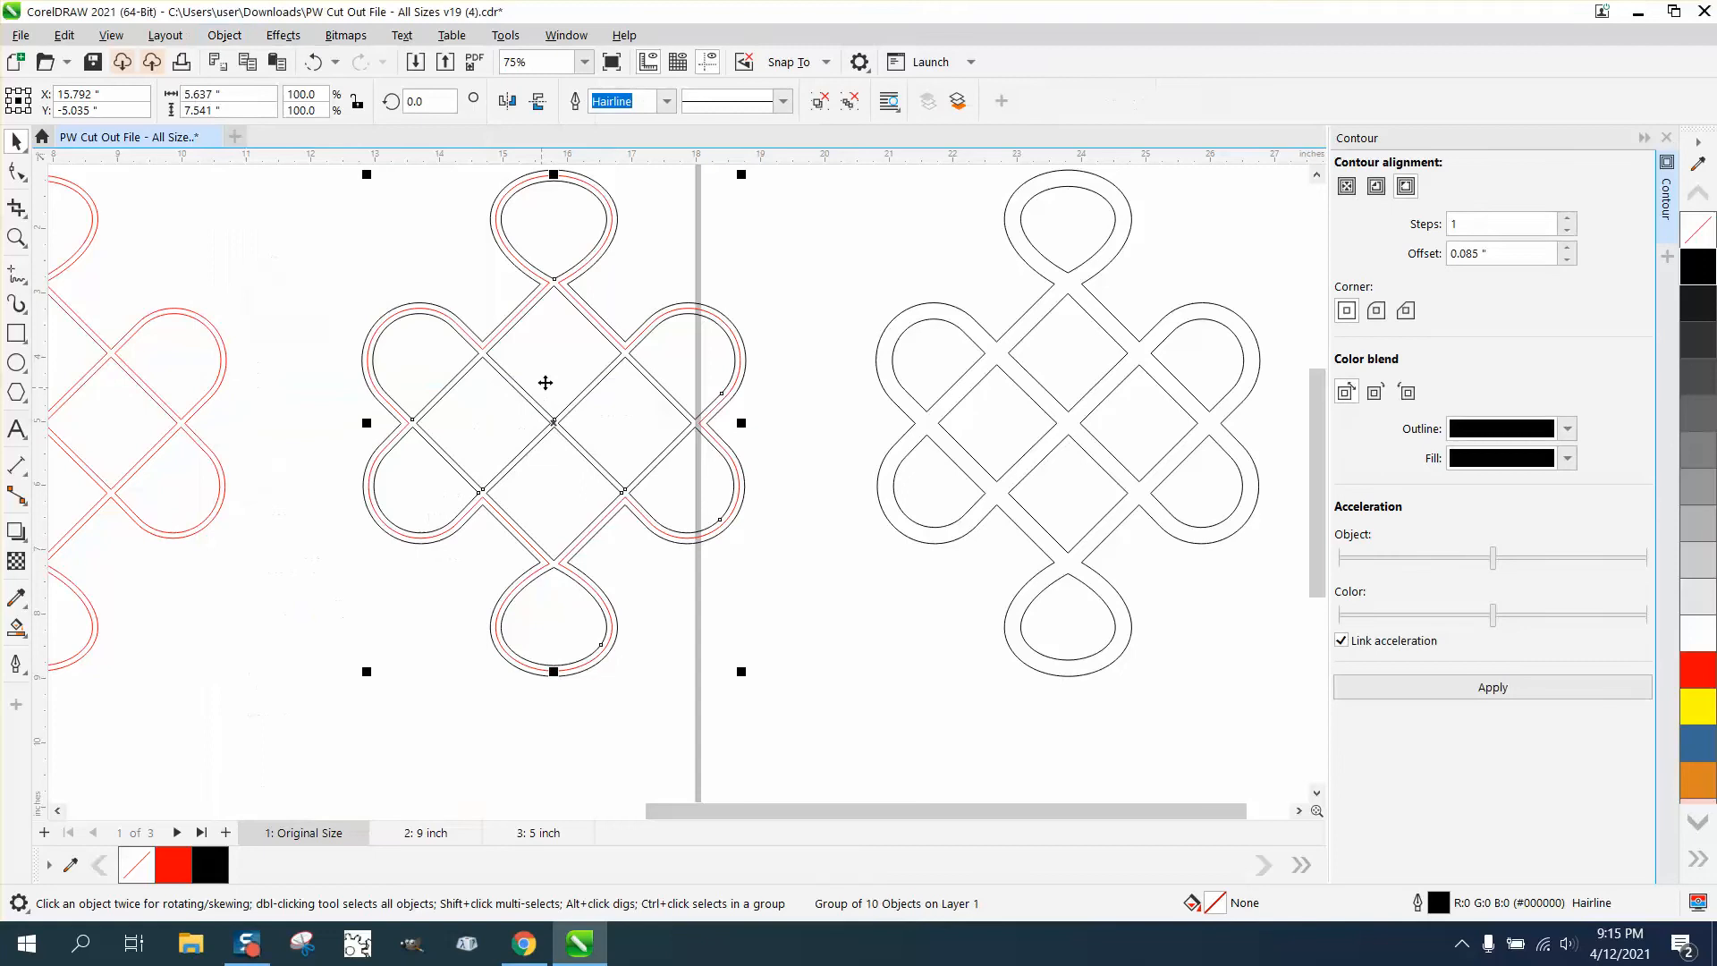
click(1376, 186)
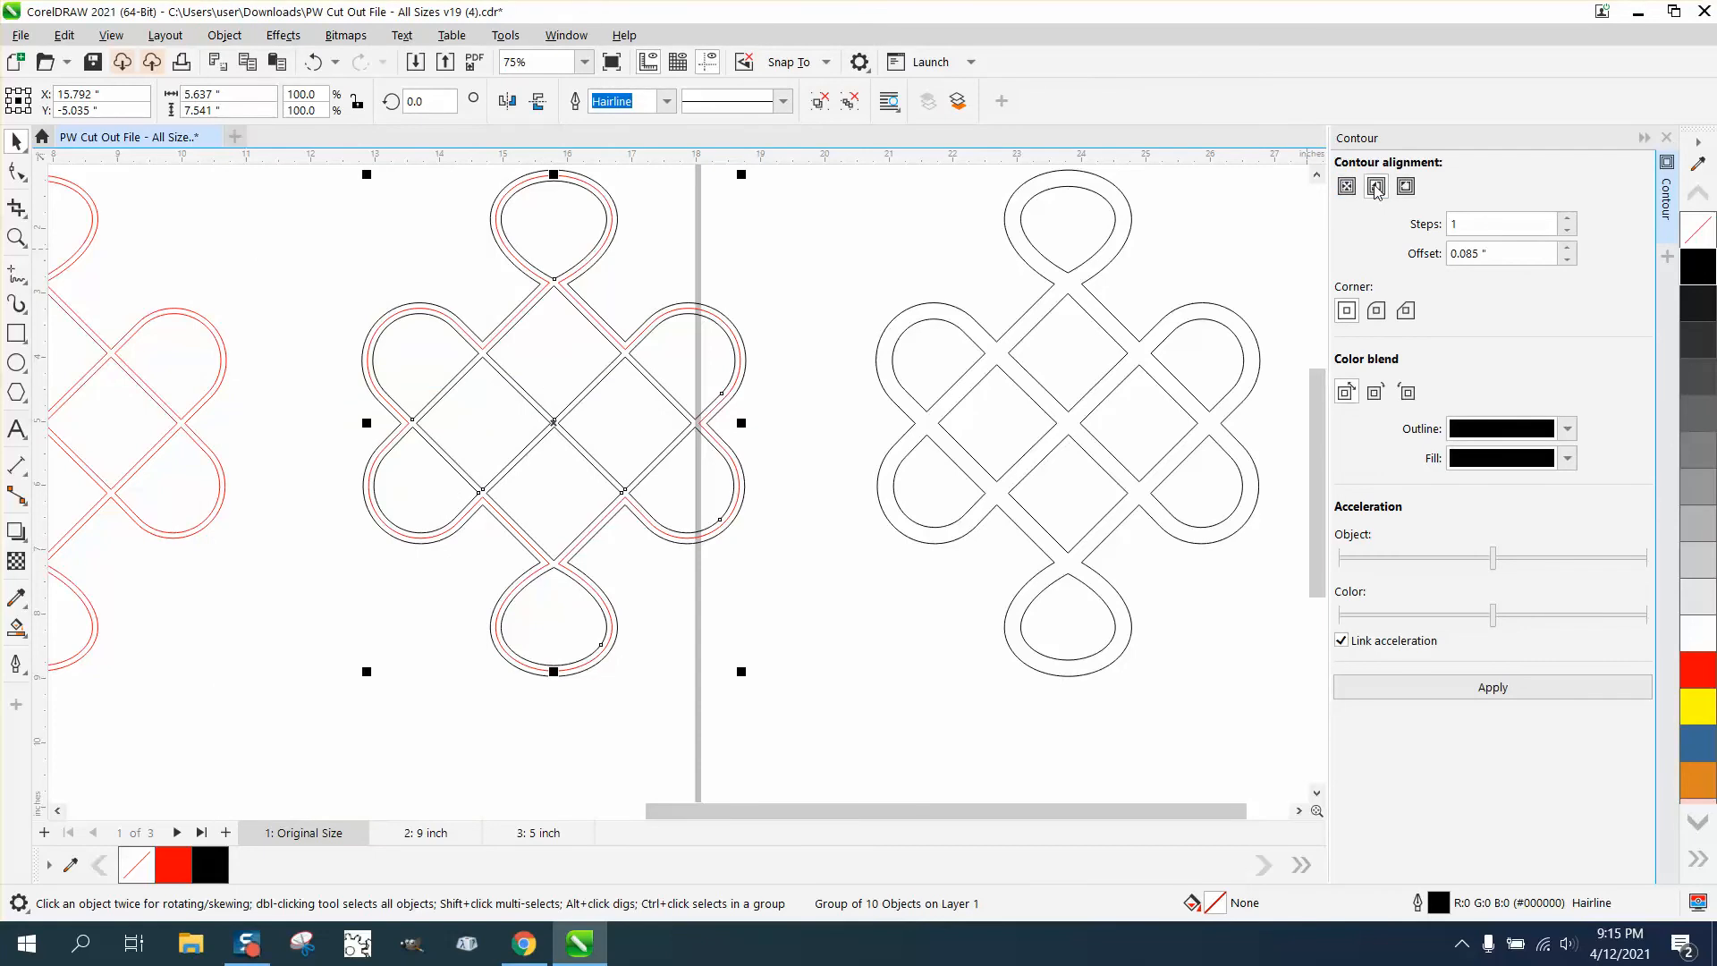
click(1476, 687)
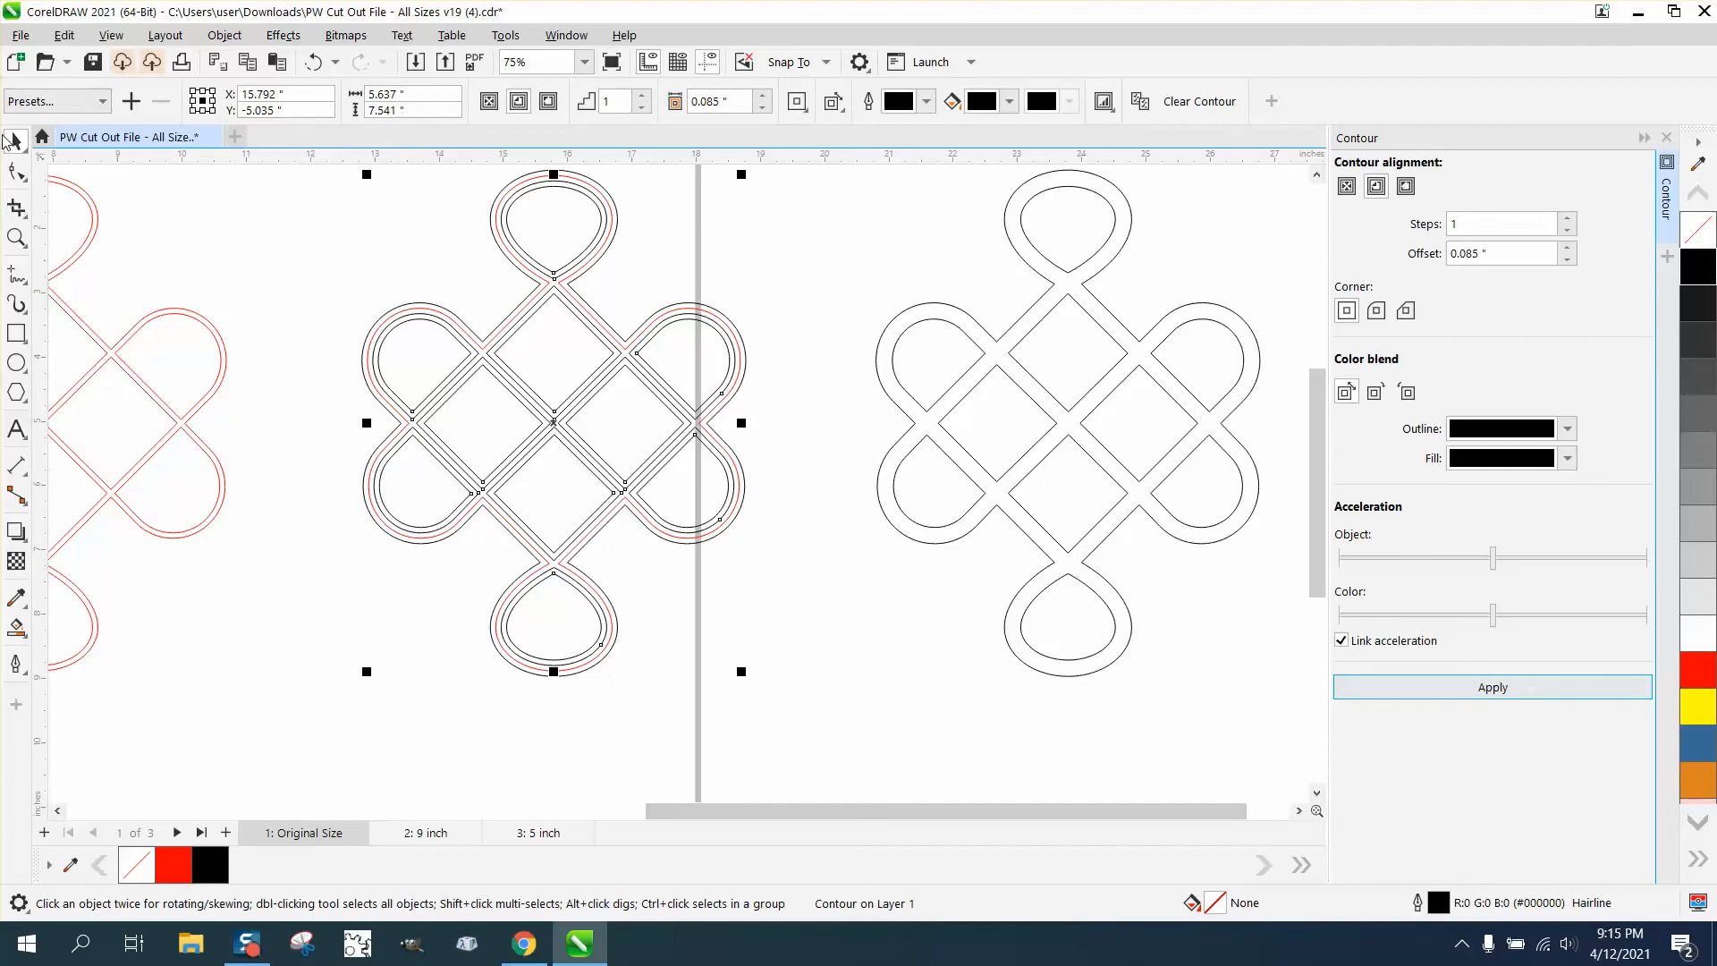
- Select the whole contoured knot and break its contours apart from their source curves
scroll(278, 210, down, 1)
drag(299, 179, 568, 469)
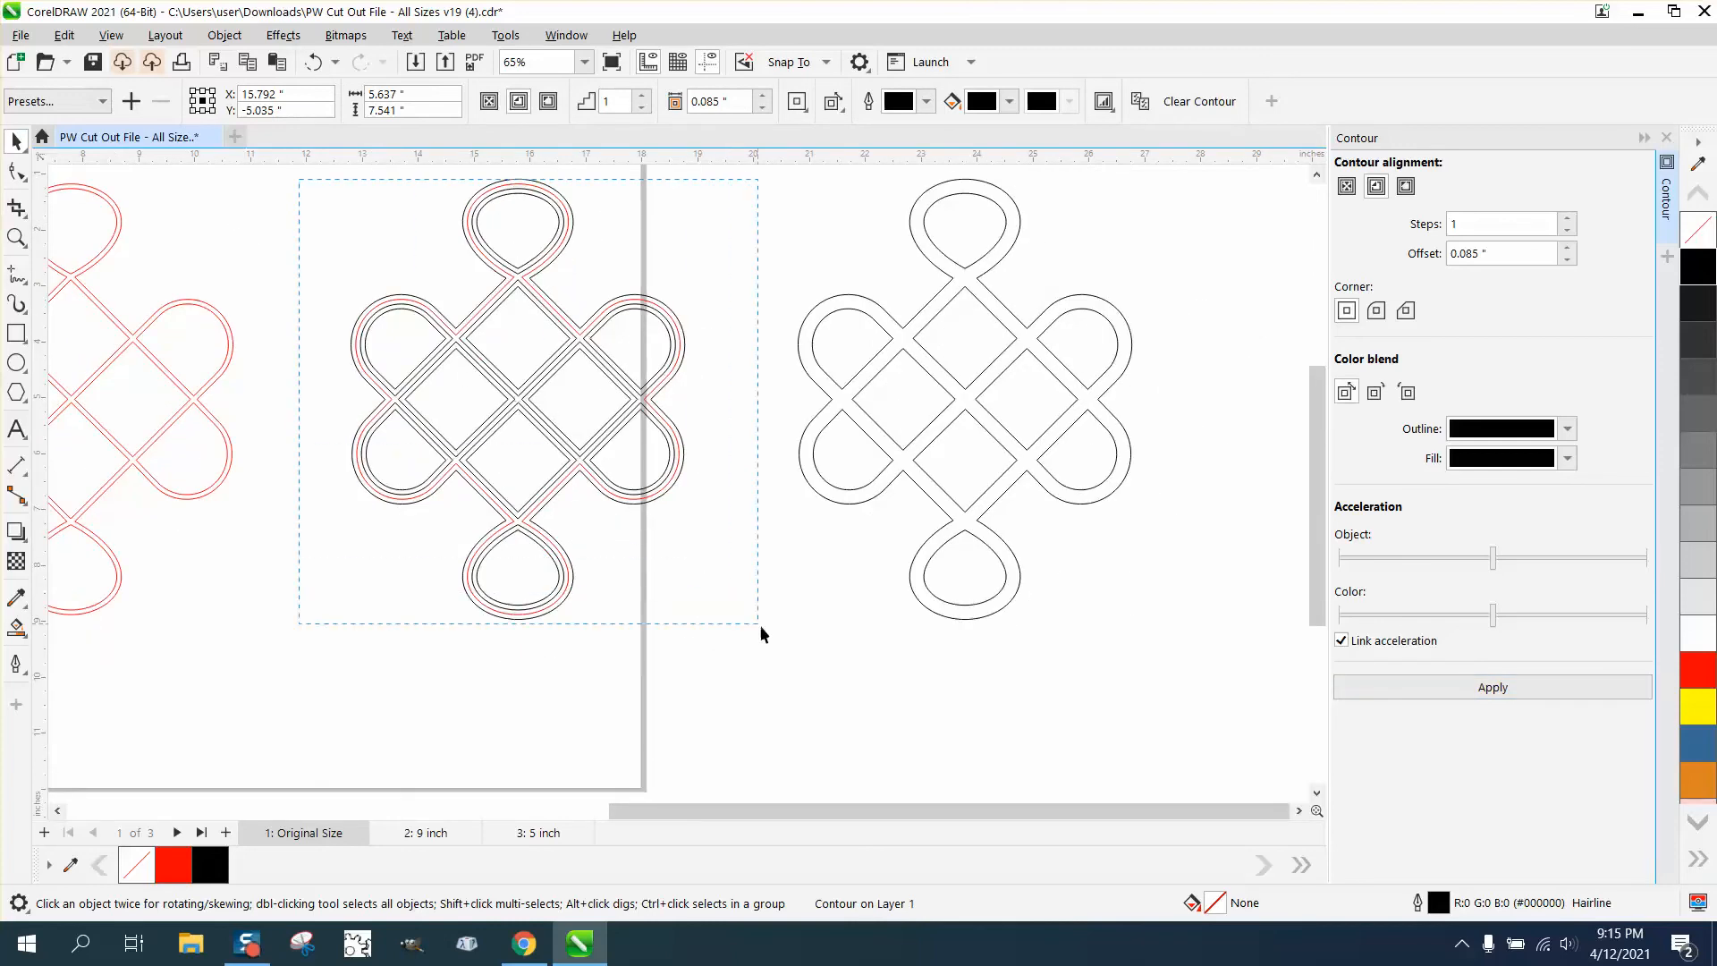
drag(760, 626, 759, 624)
drag(315, 180, 757, 636)
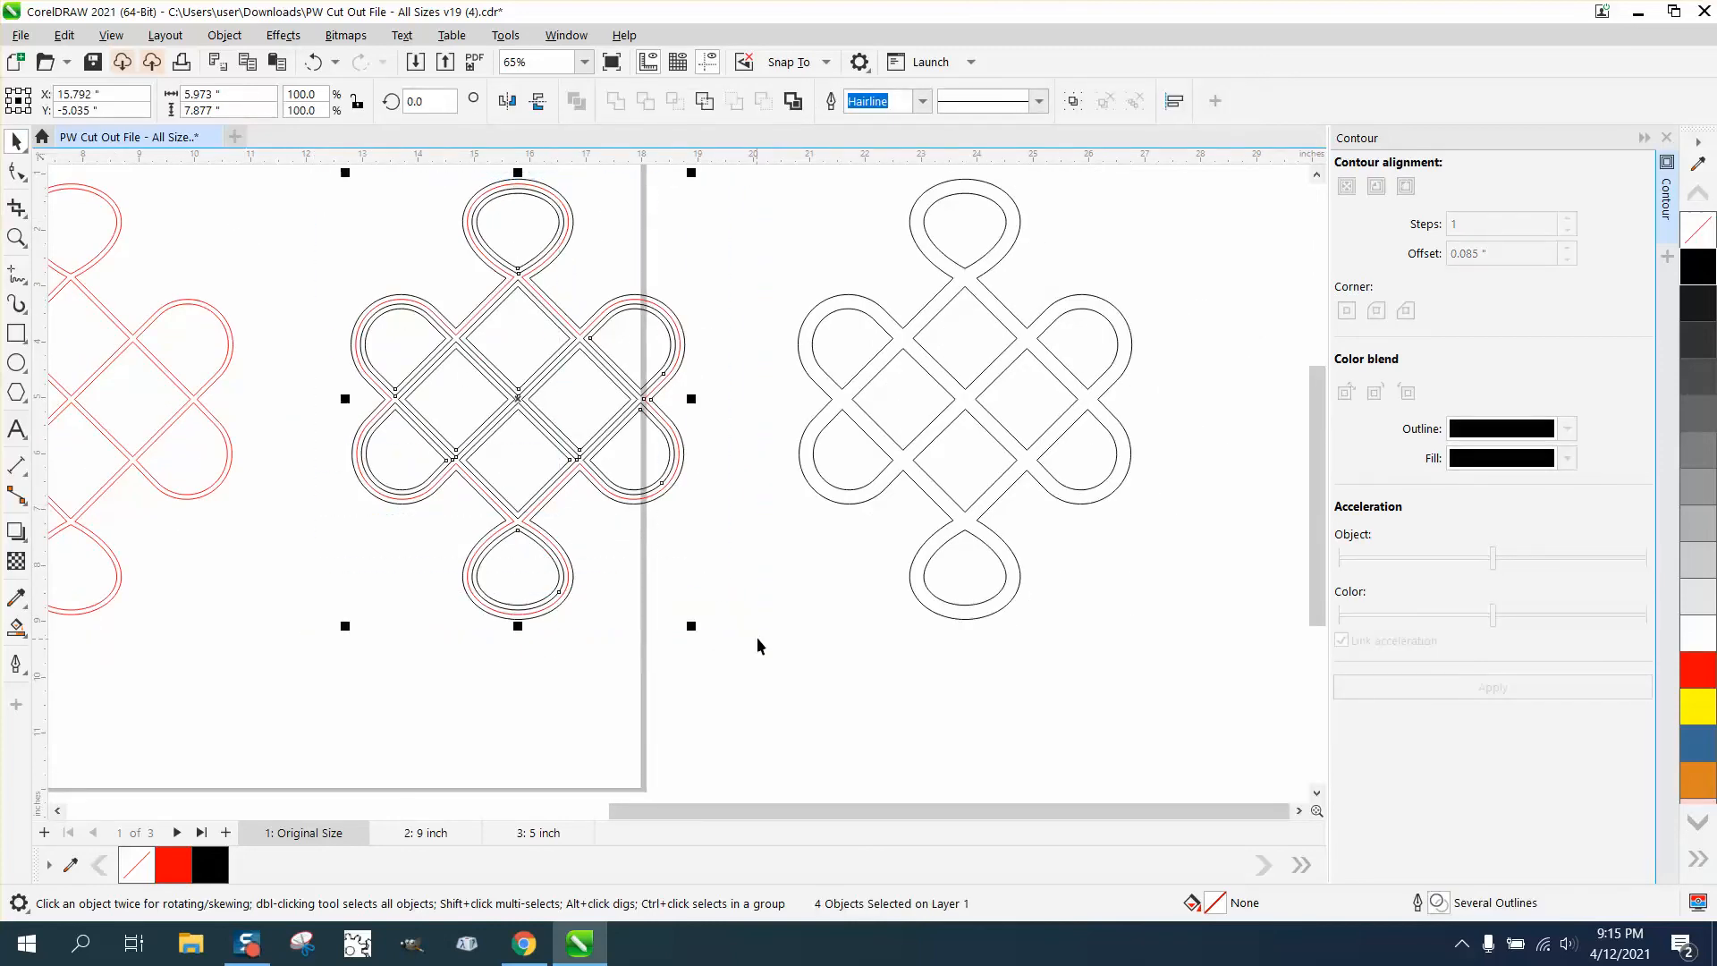
click(225, 35)
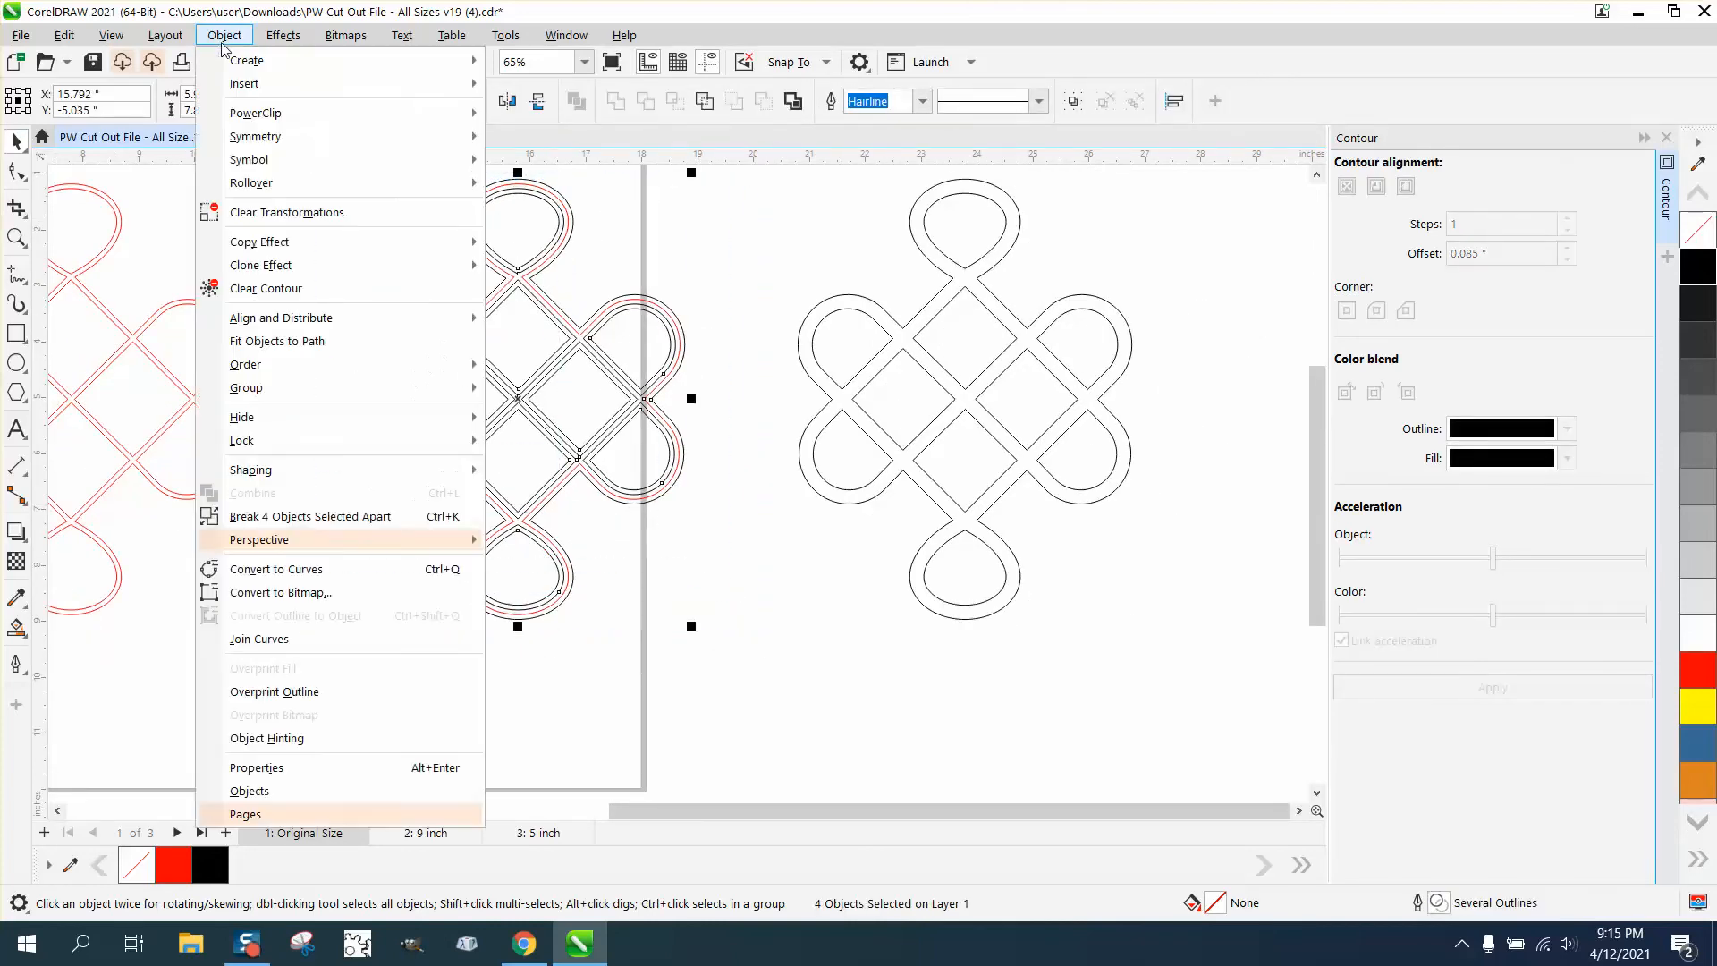
click(328, 516)
click(278, 256)
- Delete the original inner black shapes and the red outline, keeping only the new contour curves
click(17, 236)
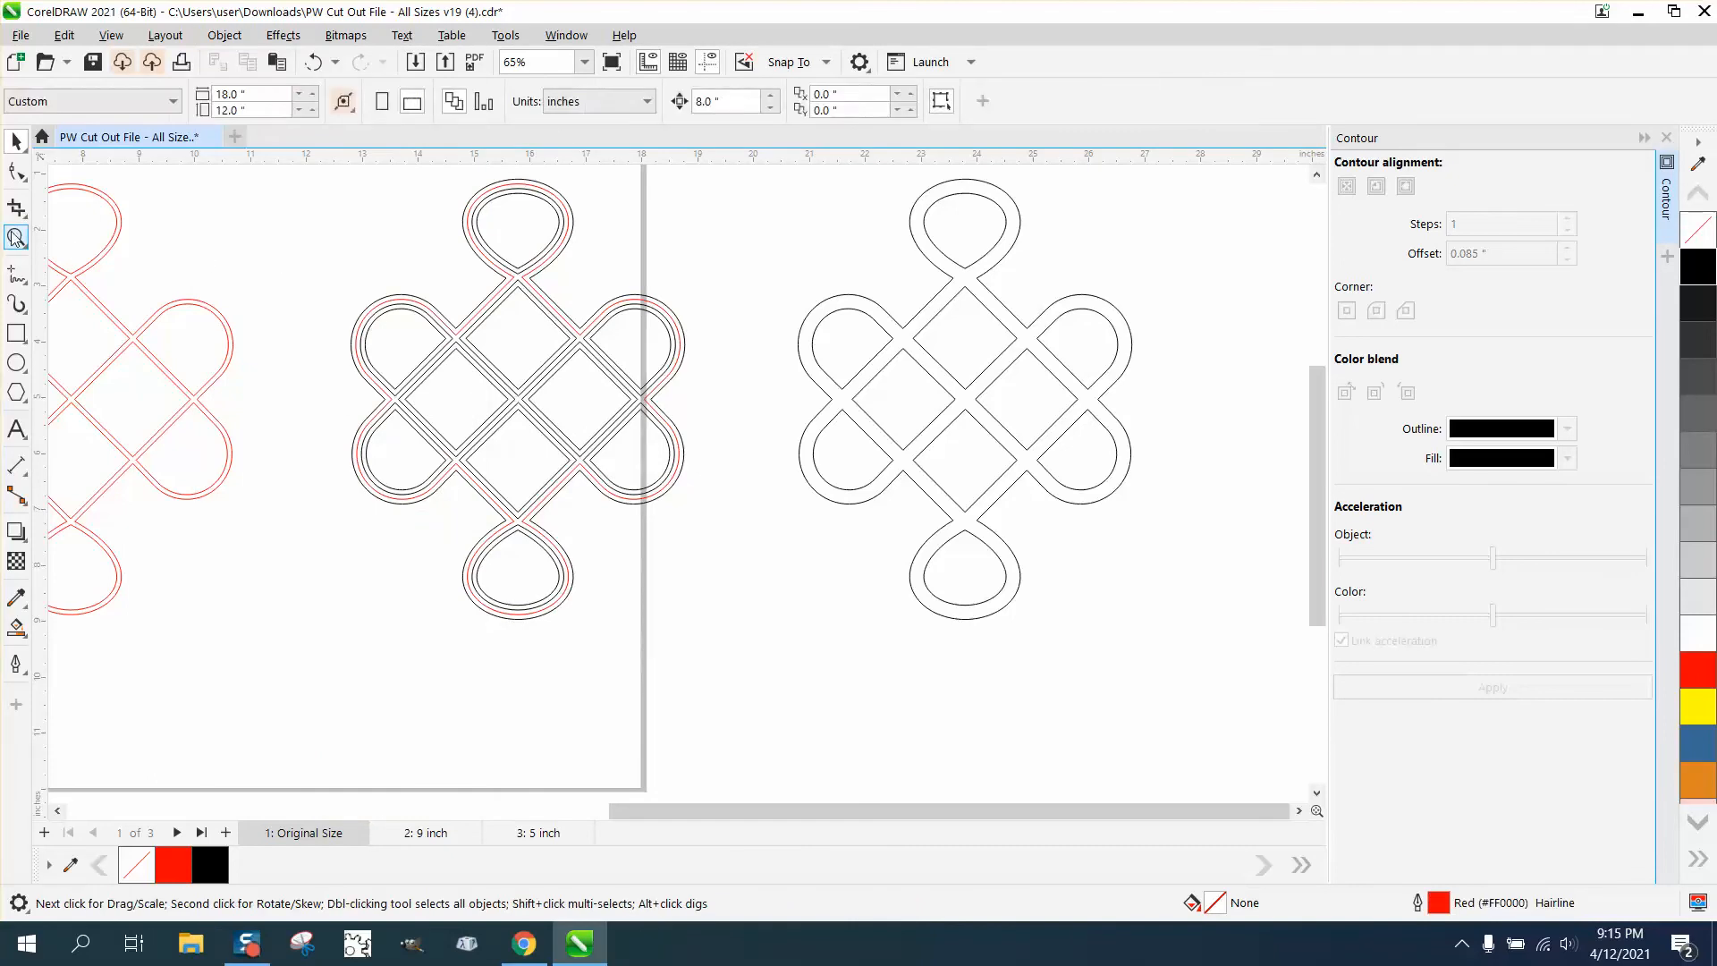
drag(447, 243, 734, 392)
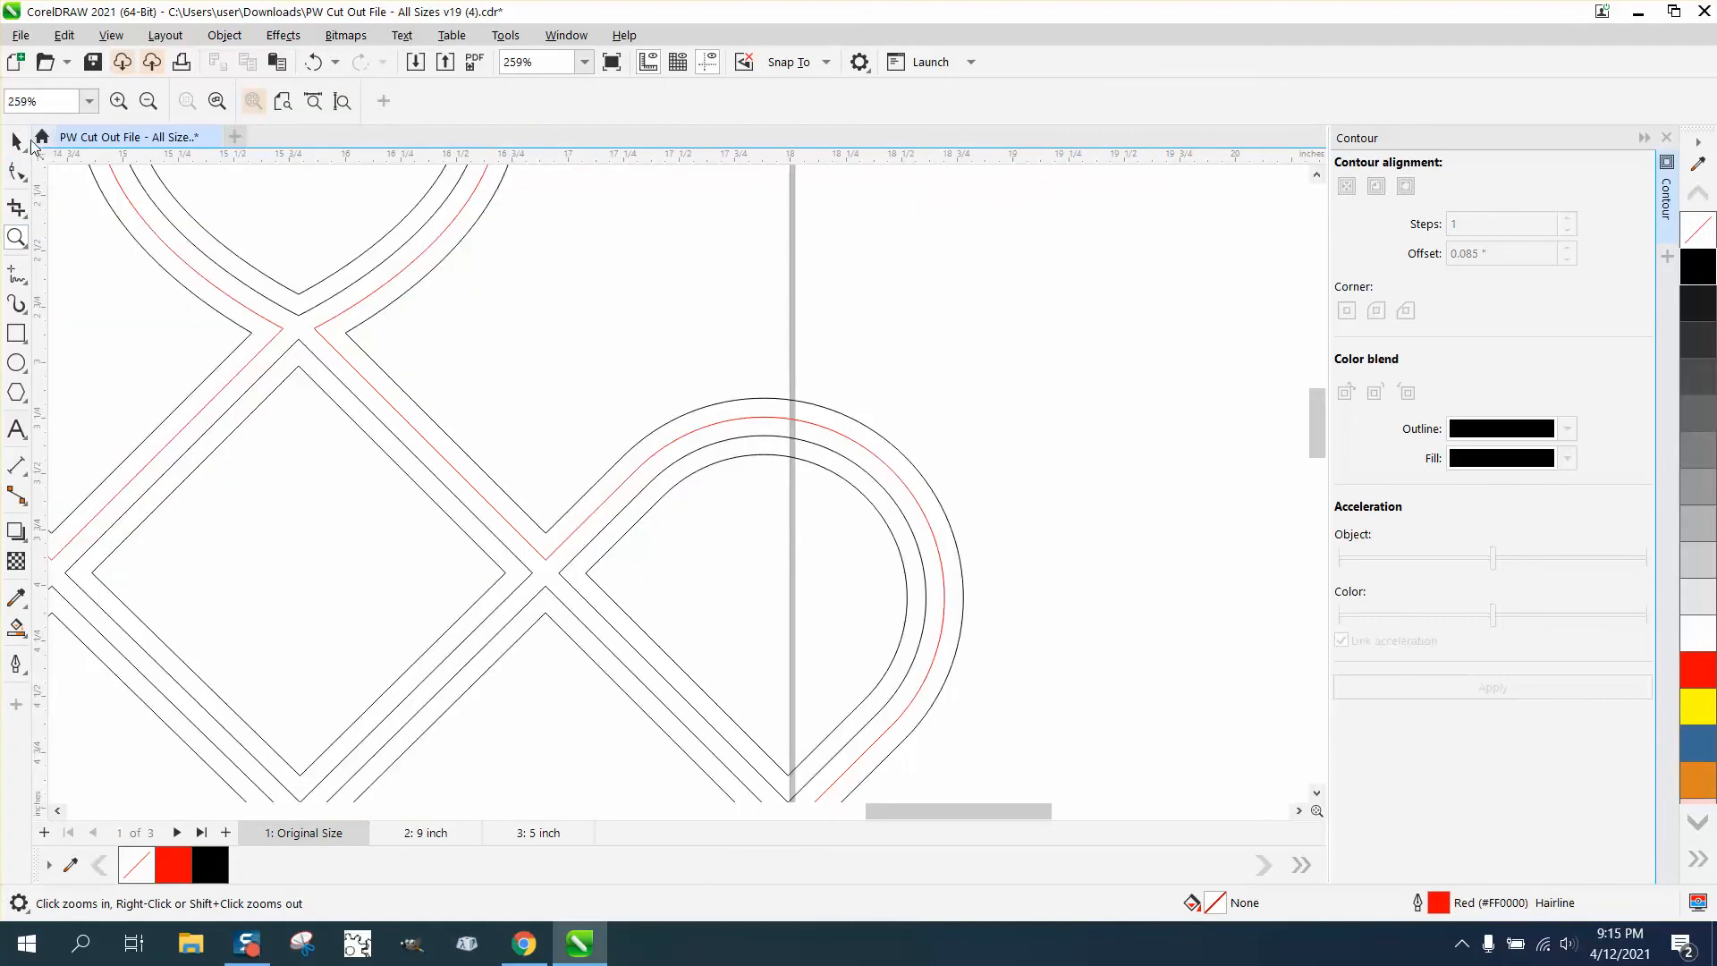
click(393, 295)
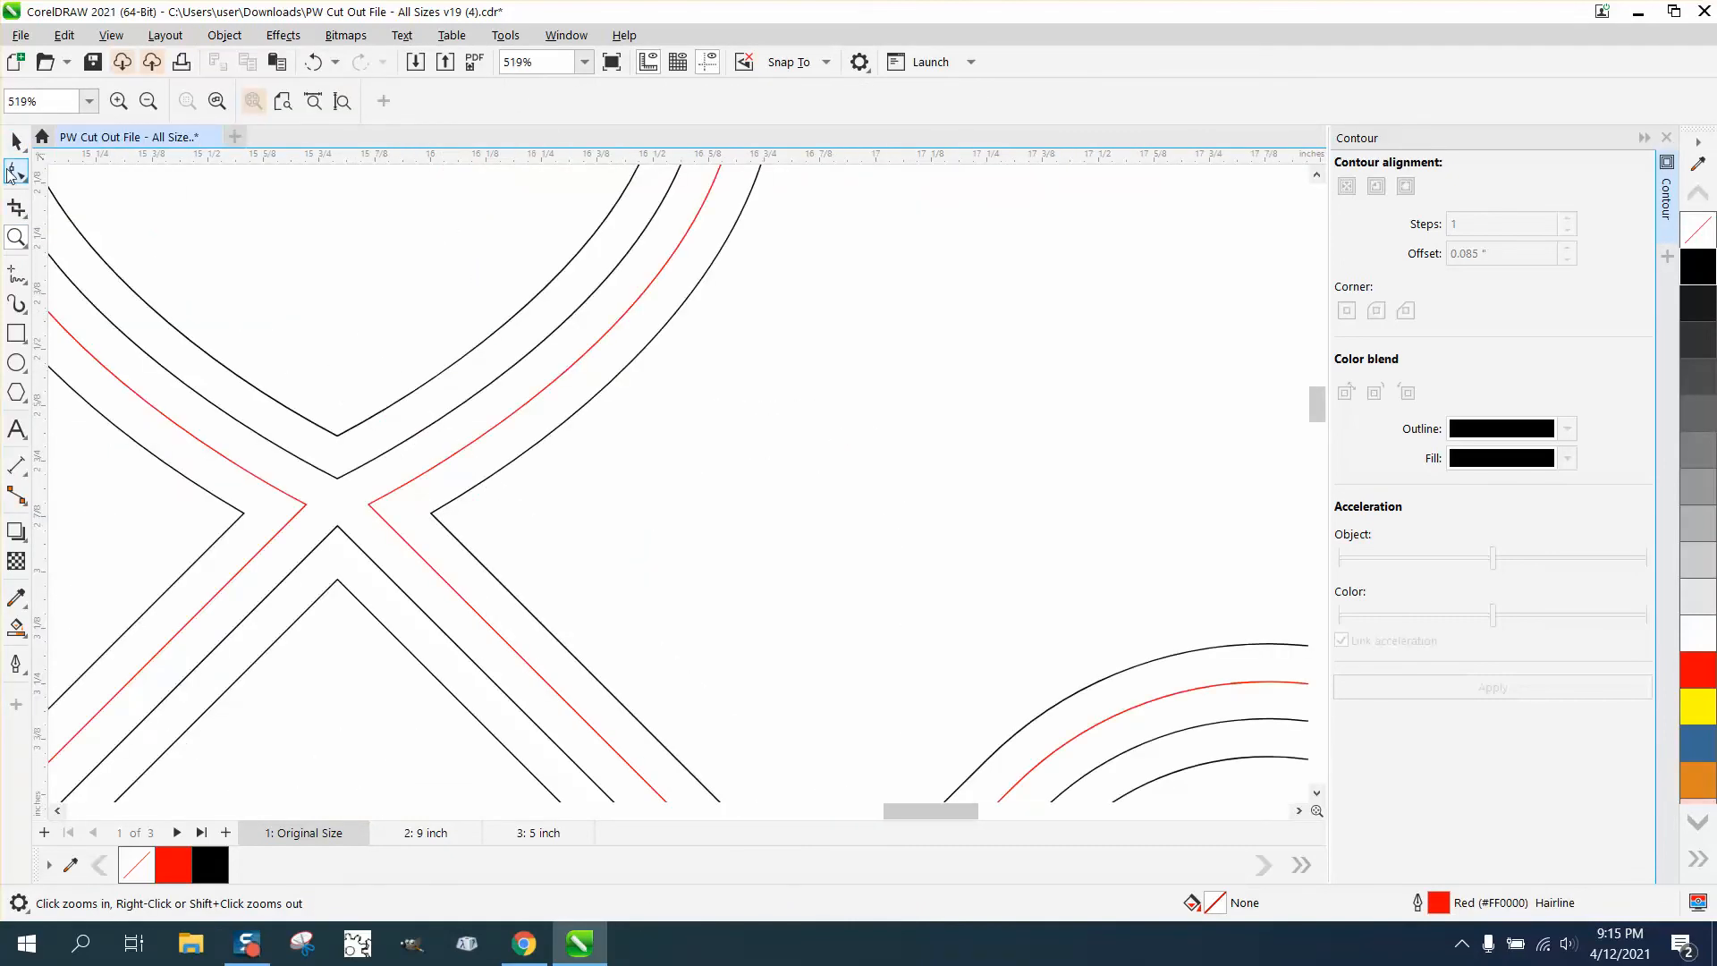
click(16, 140)
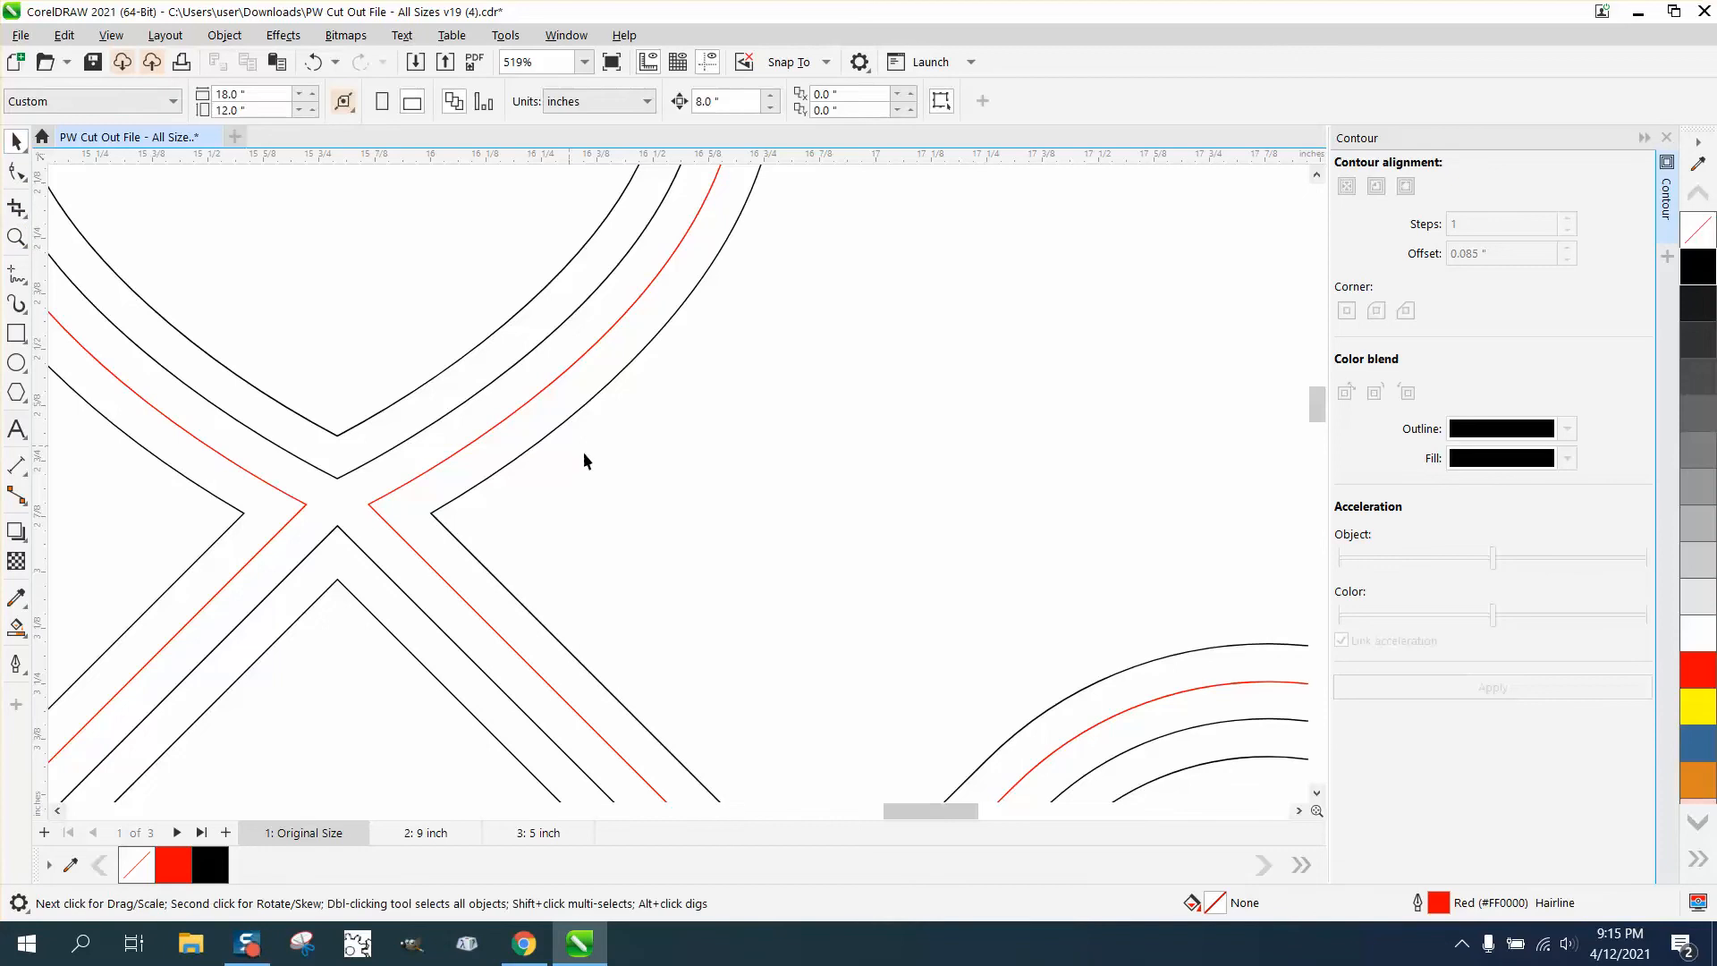
click(460, 406)
key(Delete)
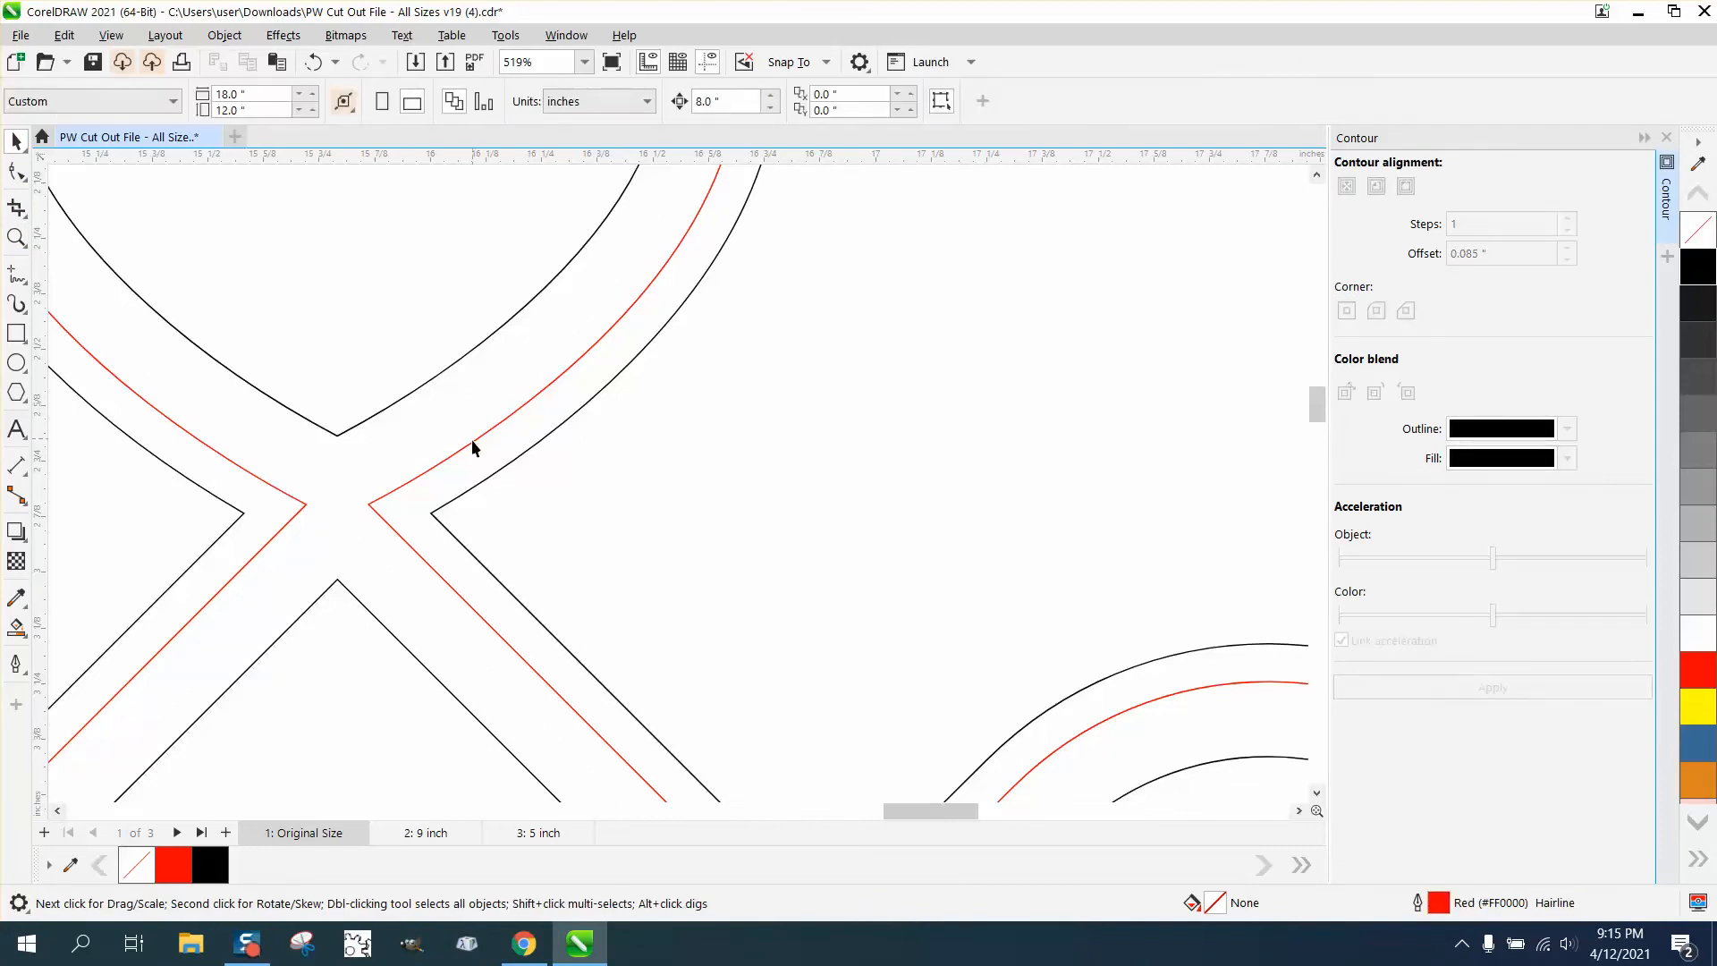
click(472, 439)
key(Delete)
scroll(442, 417, down, 4)
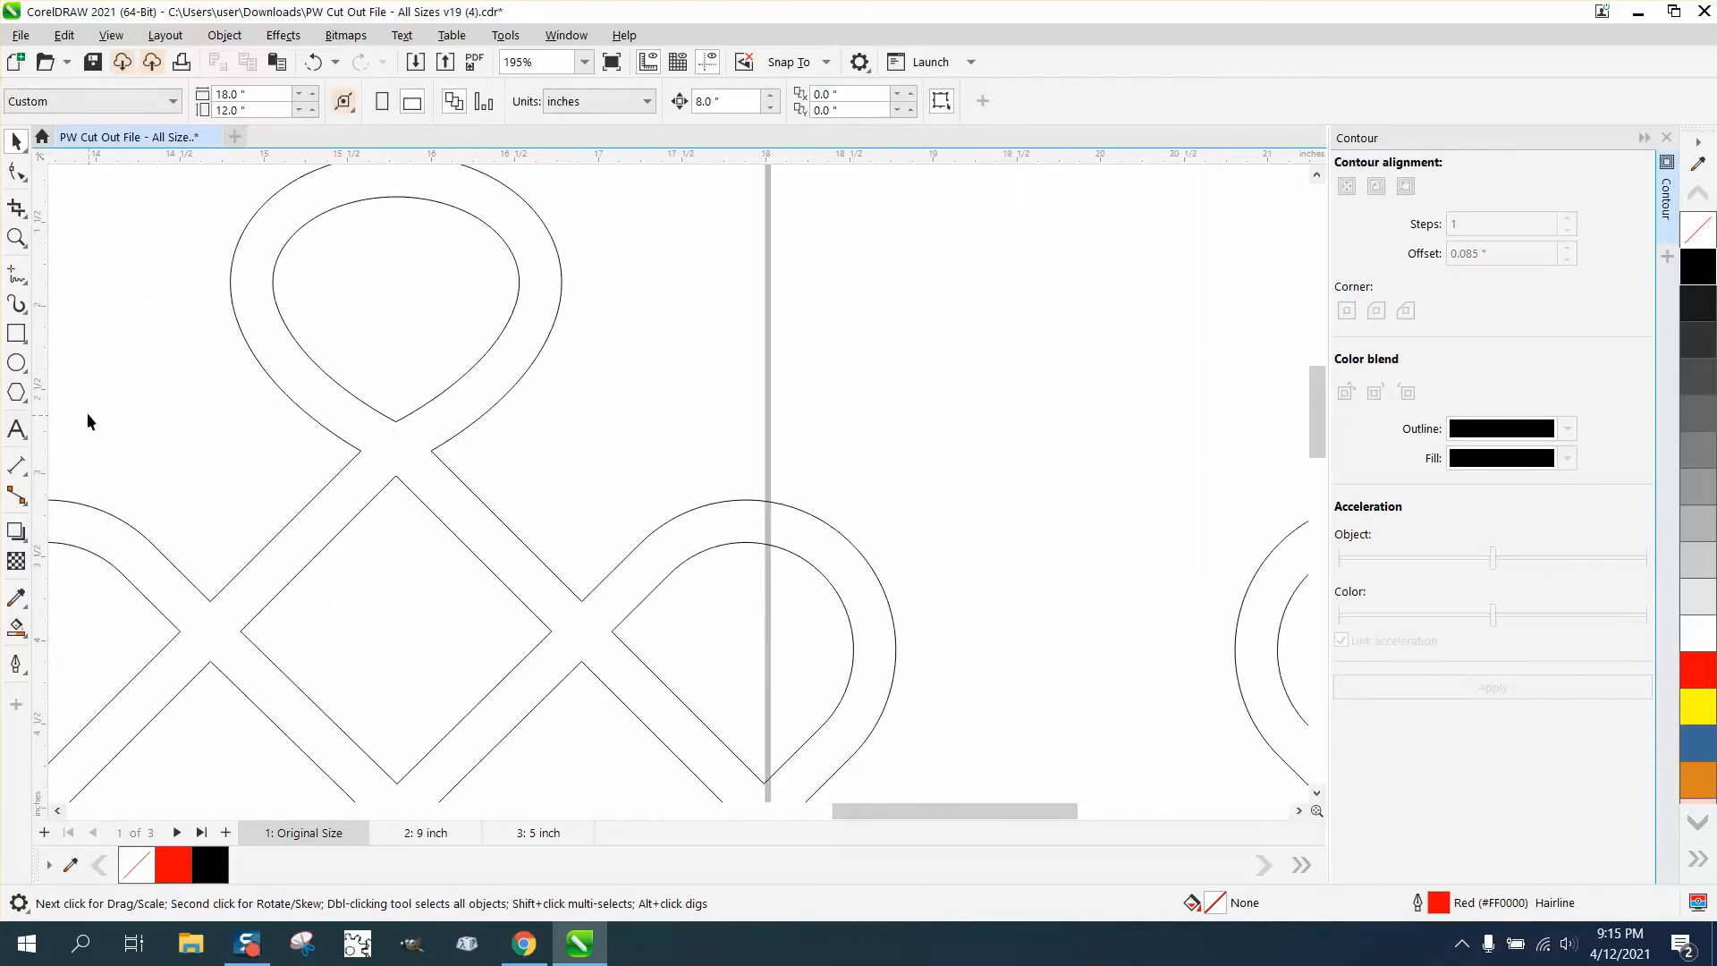
- Measure the width of two diagonal bands near the knot's upper loop with parallel dimensions and remove both dimensions
click(25, 471)
click(125, 481)
drag(512, 531, 483, 558)
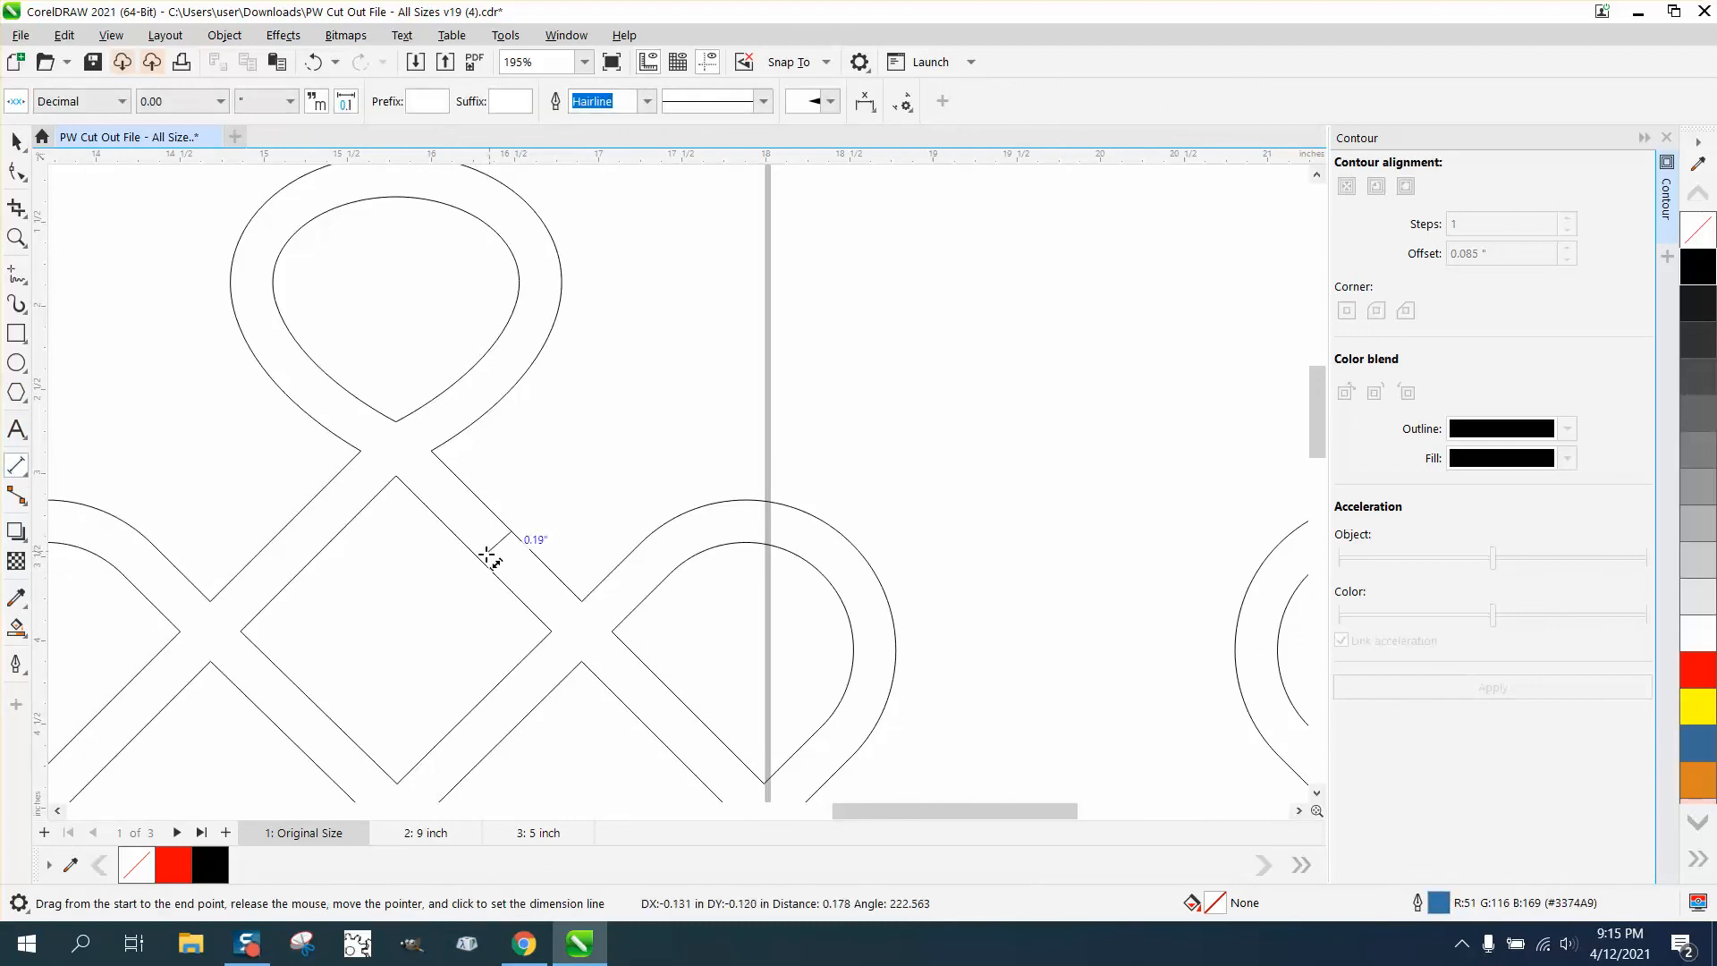
click(448, 521)
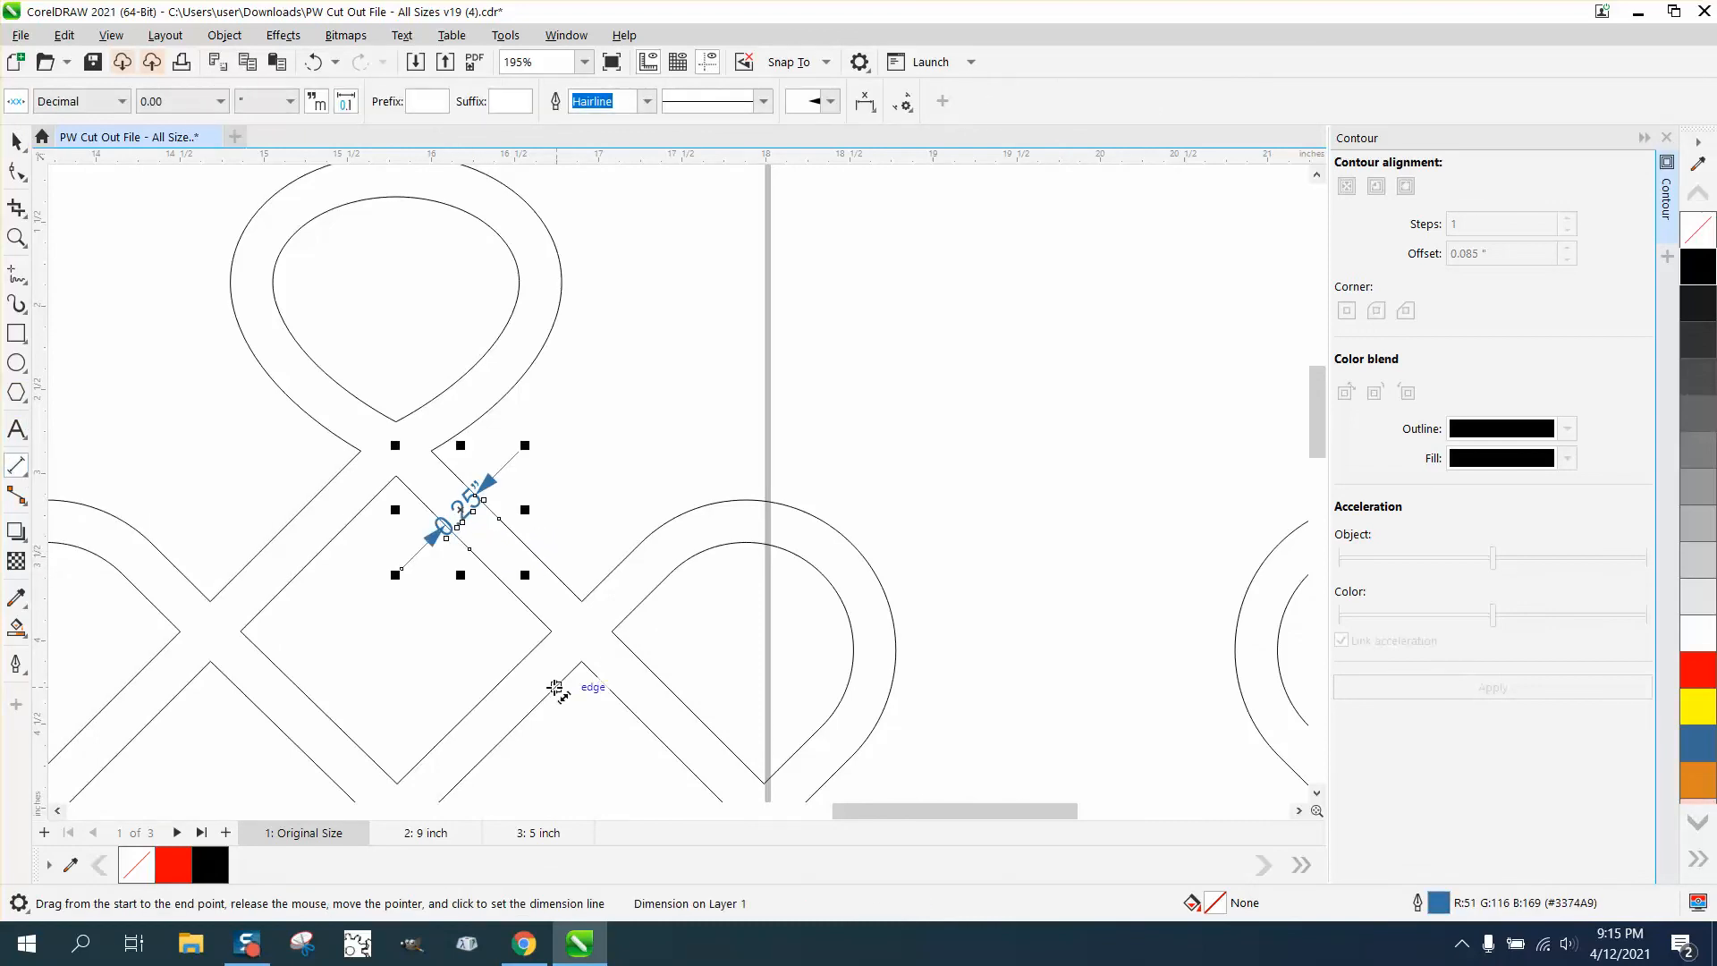
drag(556, 690, 526, 662)
click(529, 638)
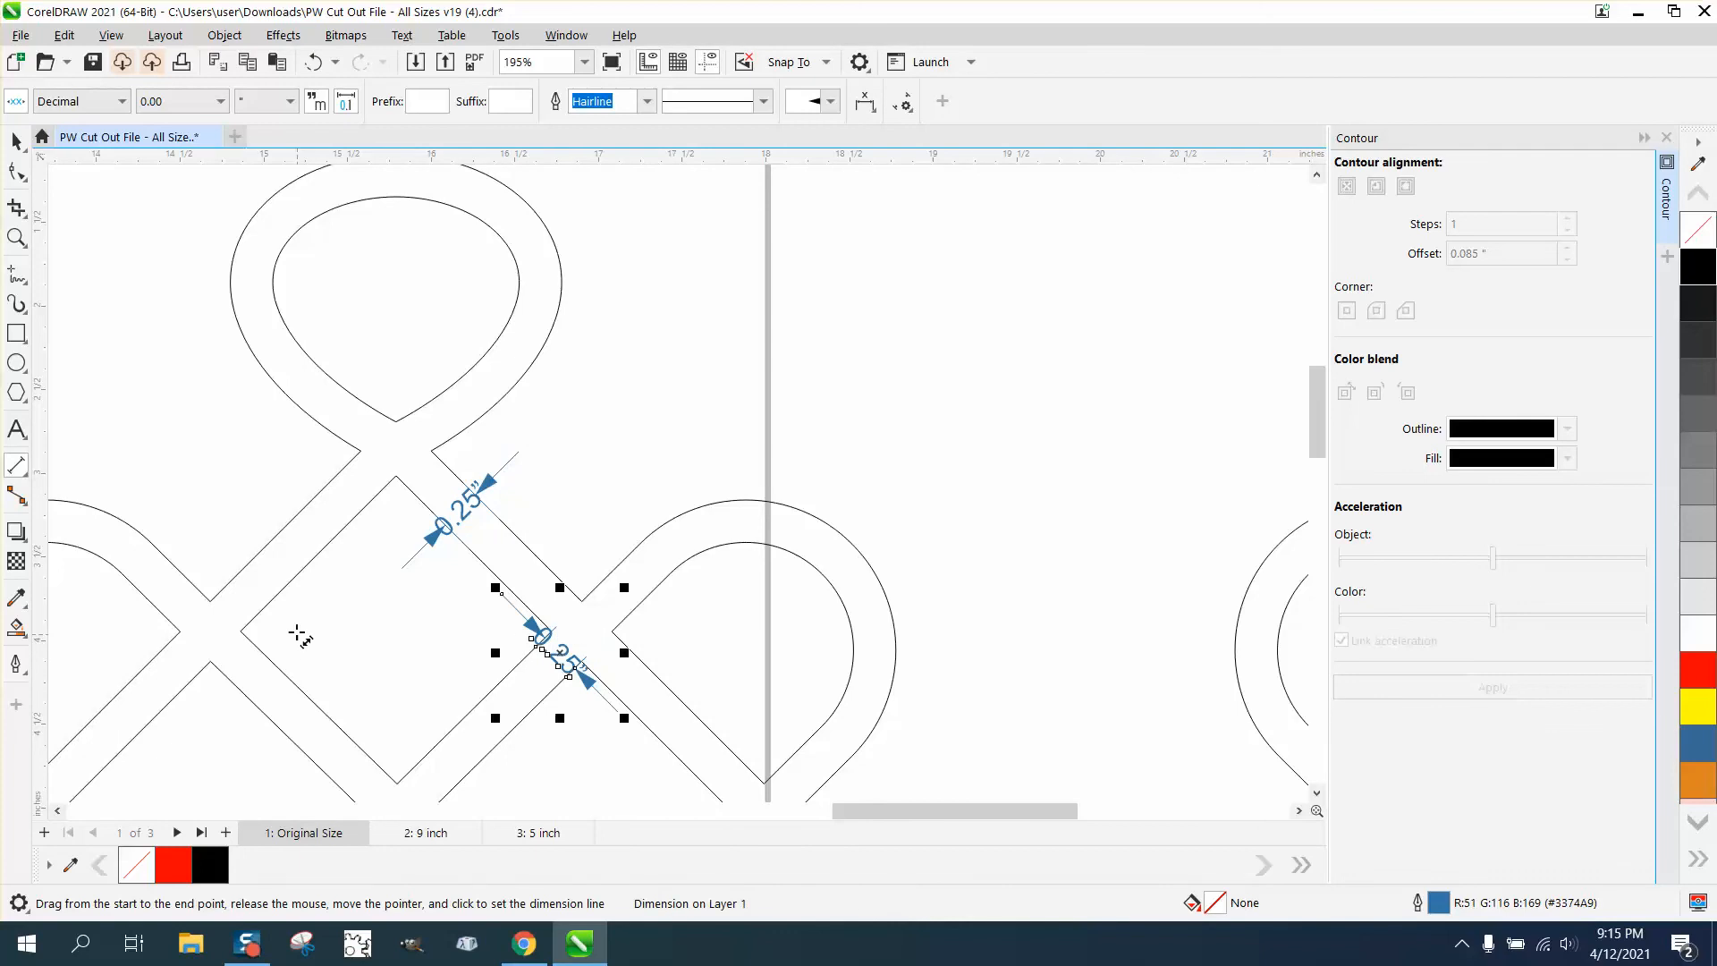
scroll(328, 581, down, 3)
scroll(418, 497, down, 1)
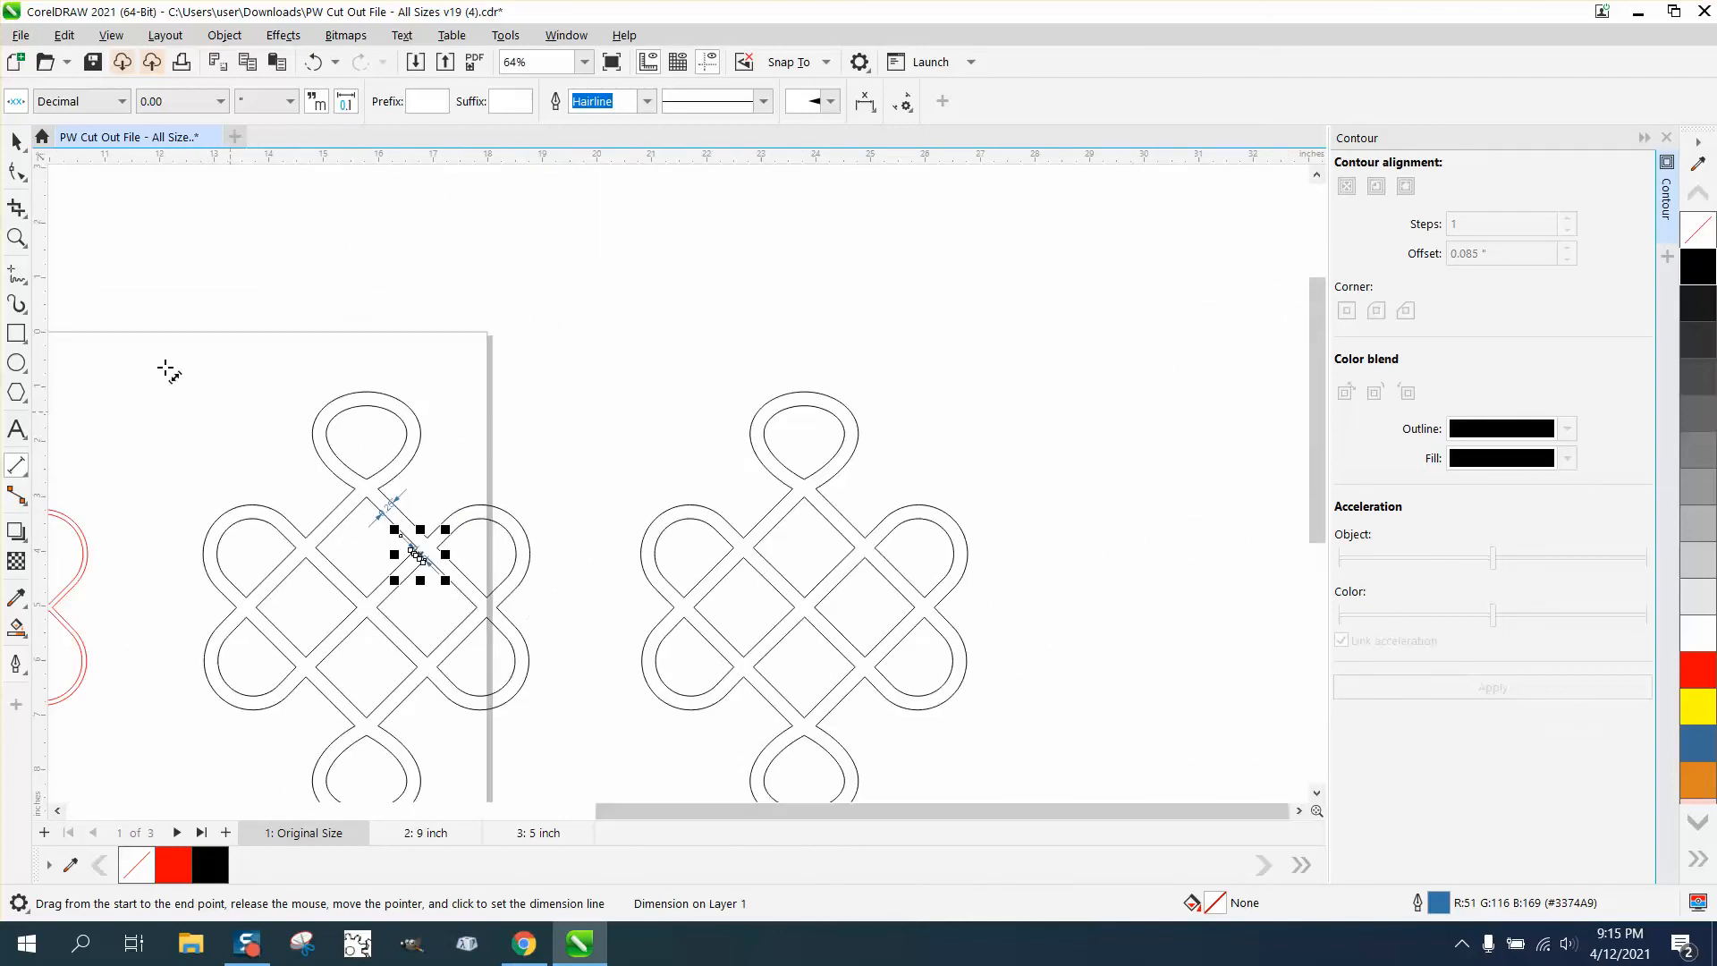
click(16, 141)
click(261, 301)
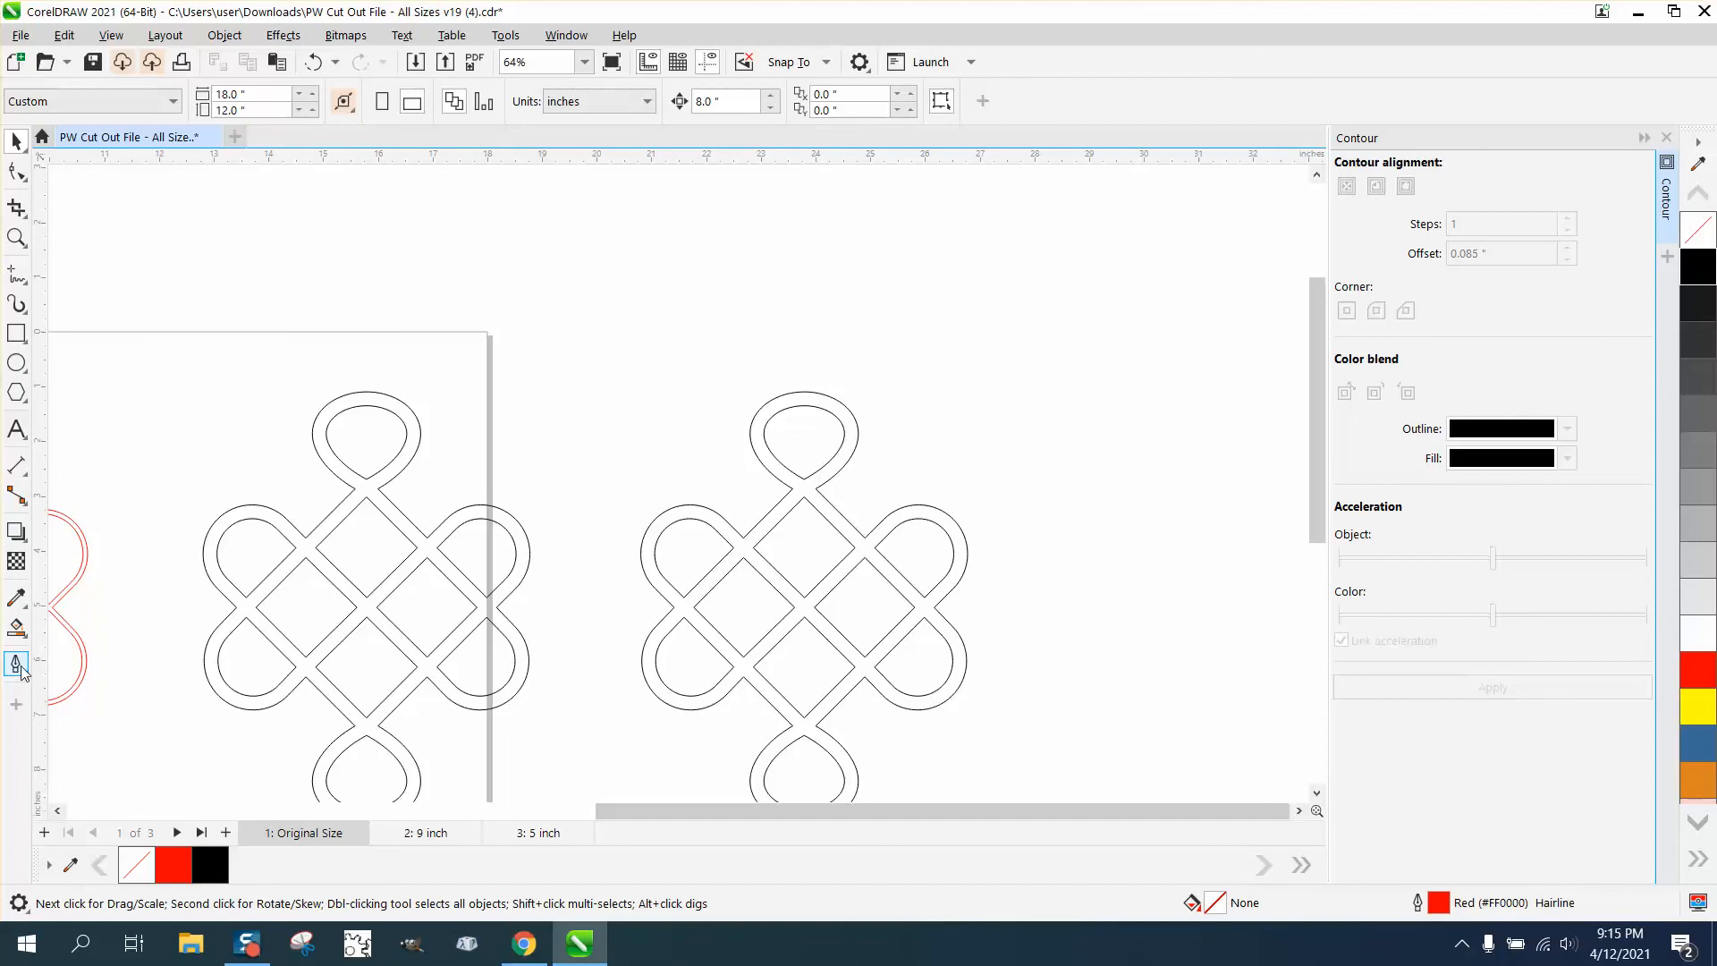
- Smart-fill the band region of the widened knot with black and no outline
click(25, 629)
click(261, 611)
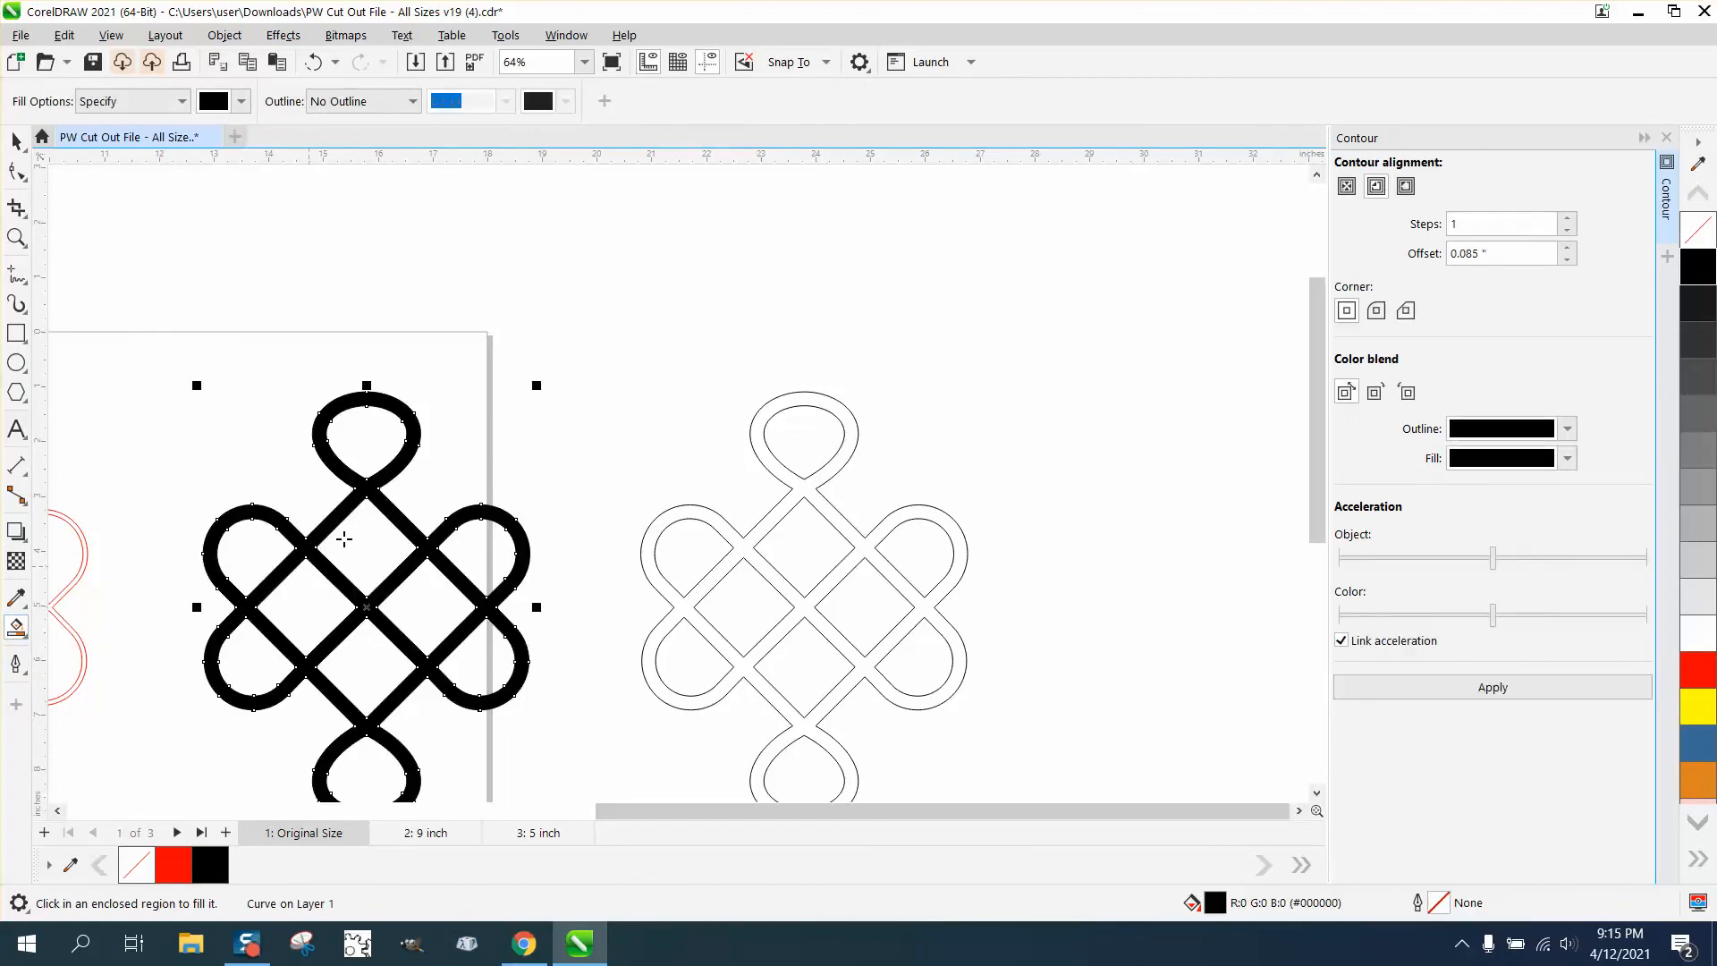
click(16, 140)
- Try to enlarge the rightmost outlined knot proportionally to about 9.08 by 11.98 inches, and undo the scaling
scroll(532, 362, down, 2)
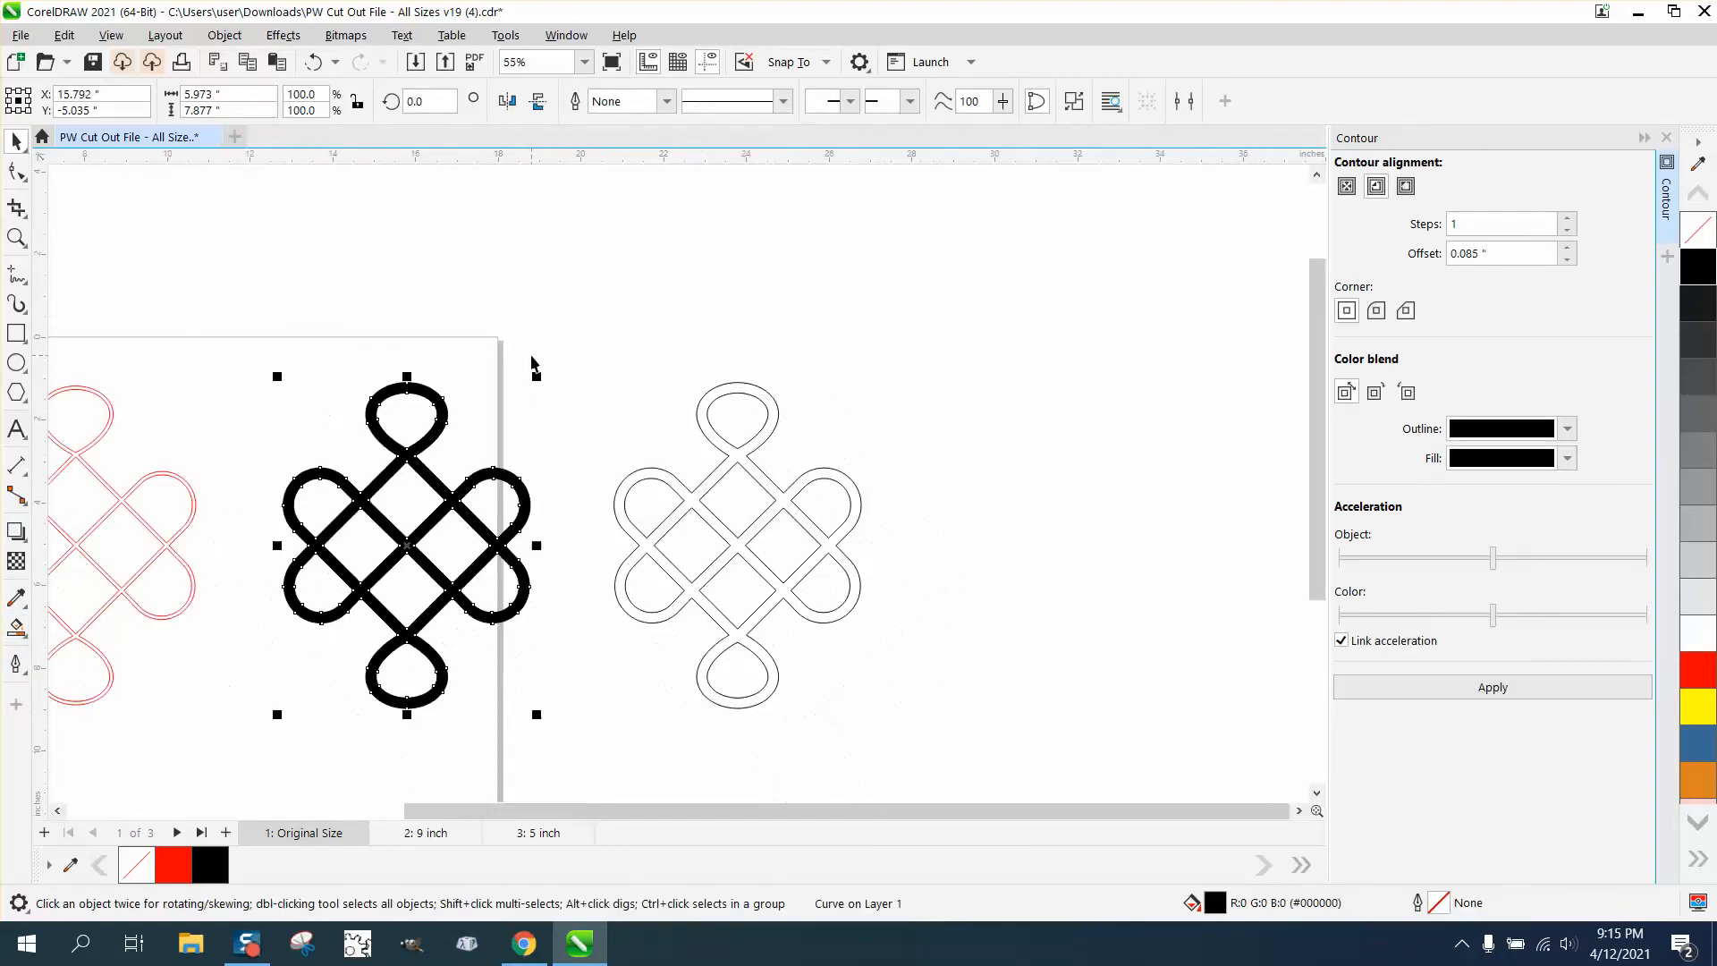
drag(598, 358, 809, 698)
drag(917, 762, 917, 762)
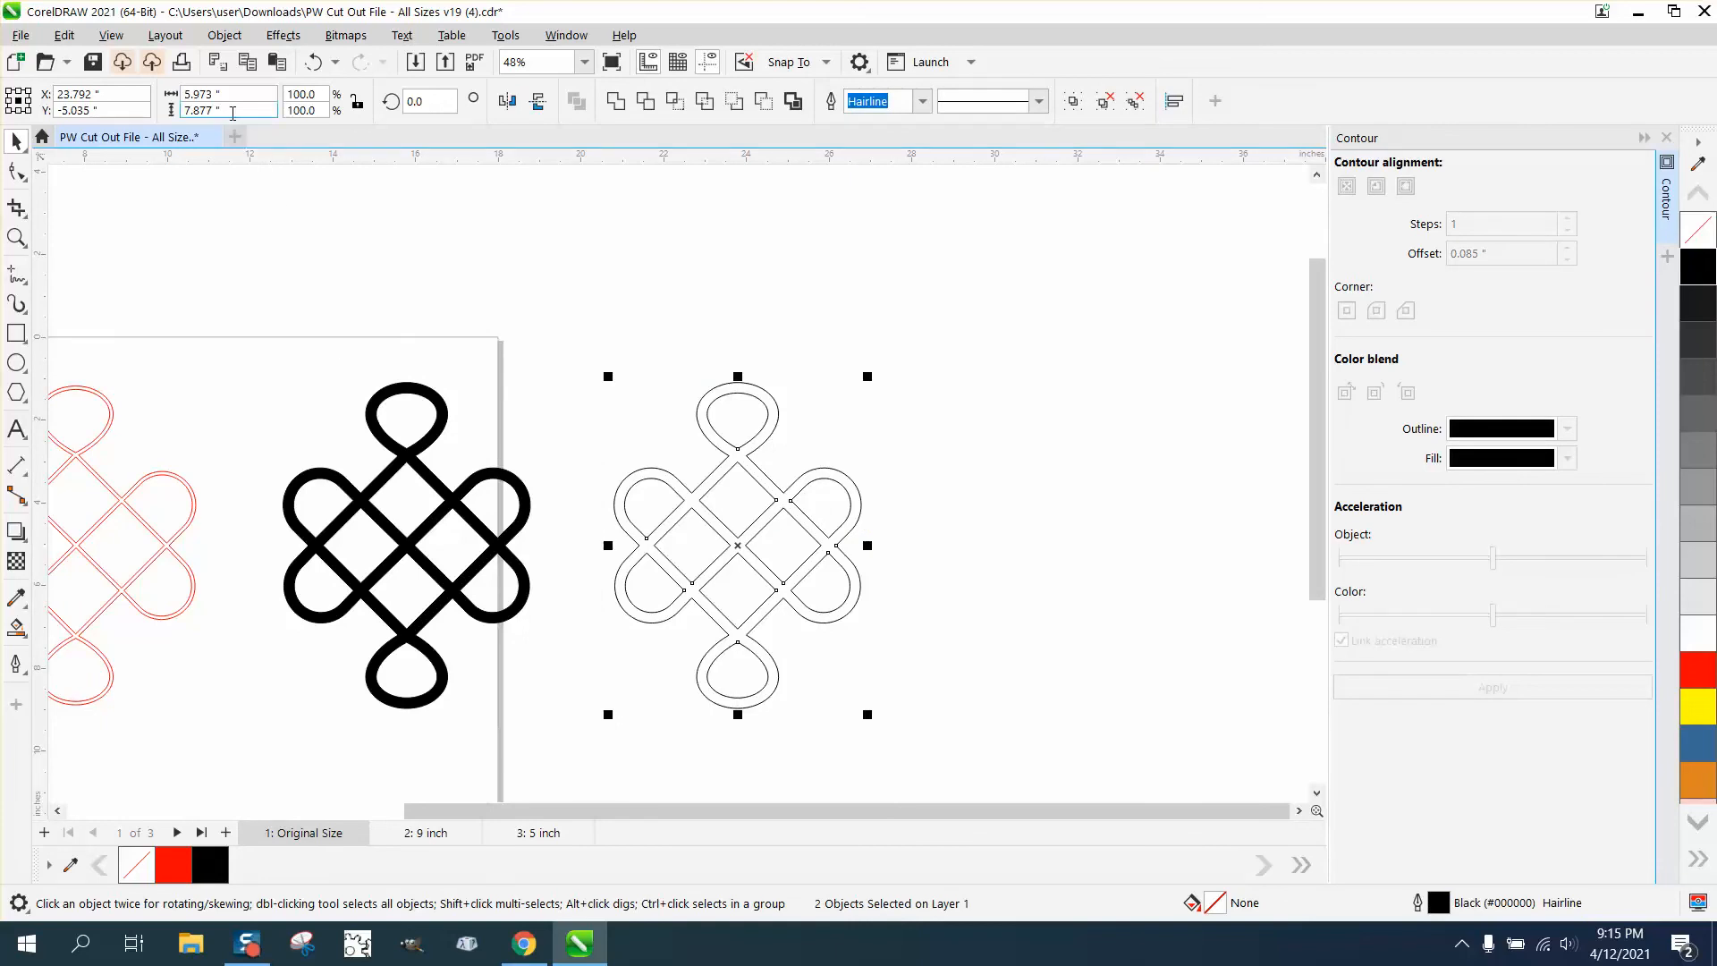
drag(867, 375, 1237, 212)
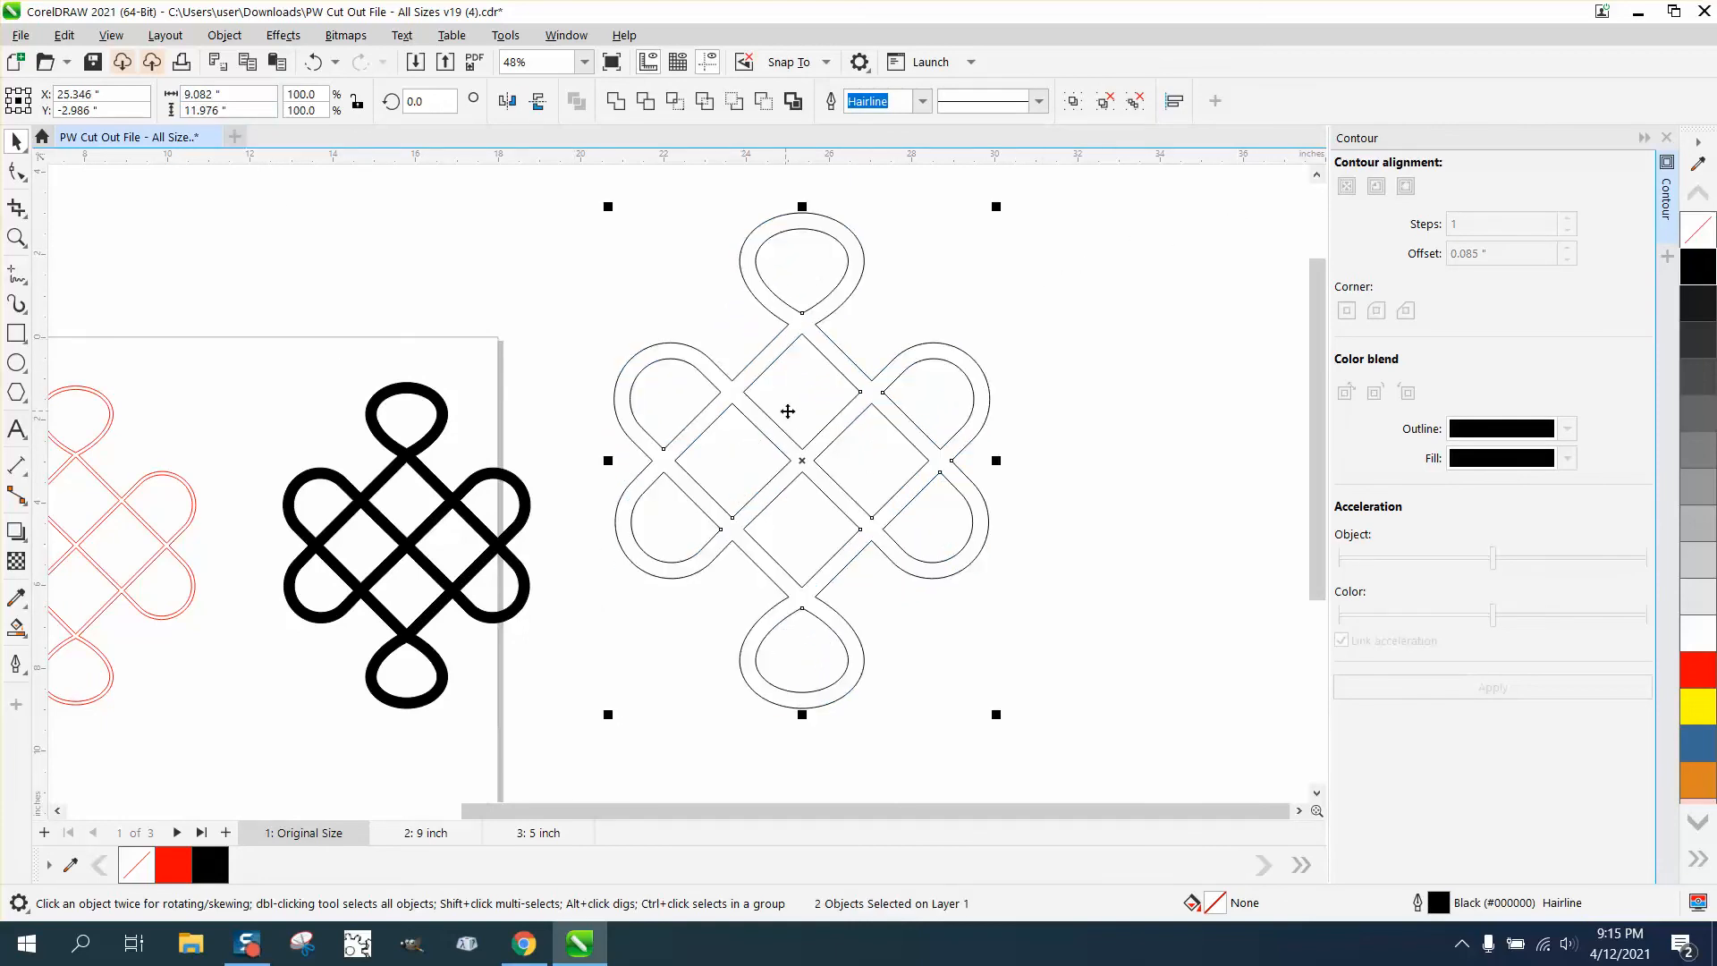
click(314, 63)
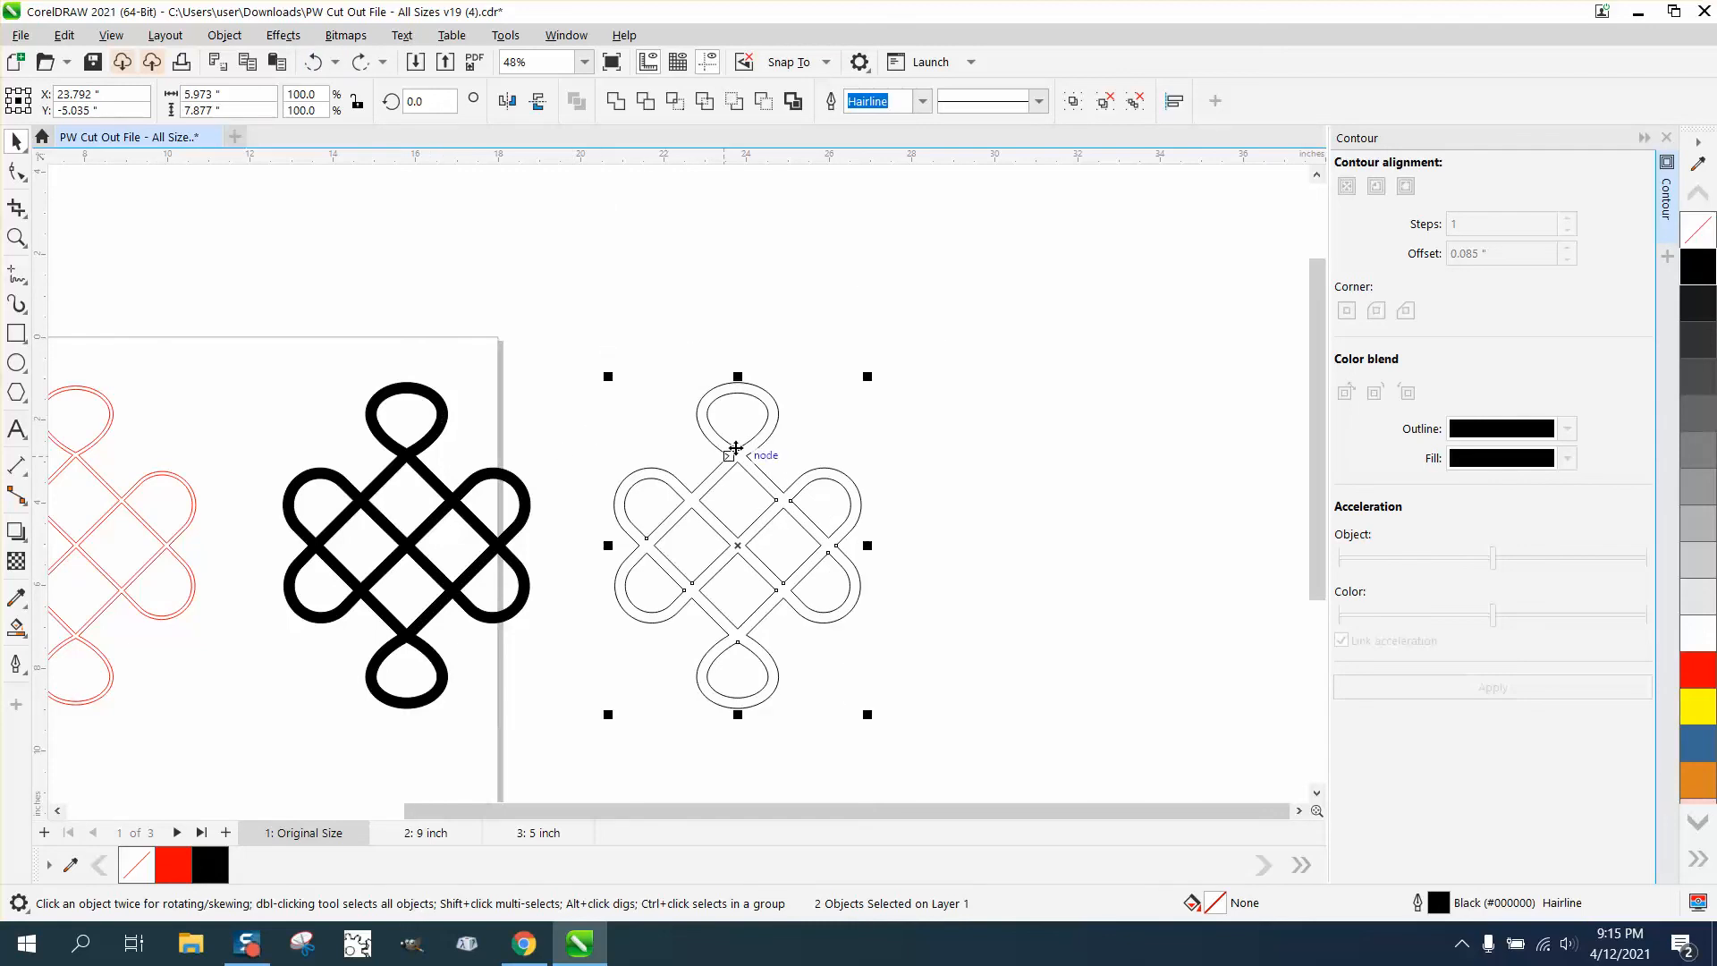
scroll(737, 496, down, 1)
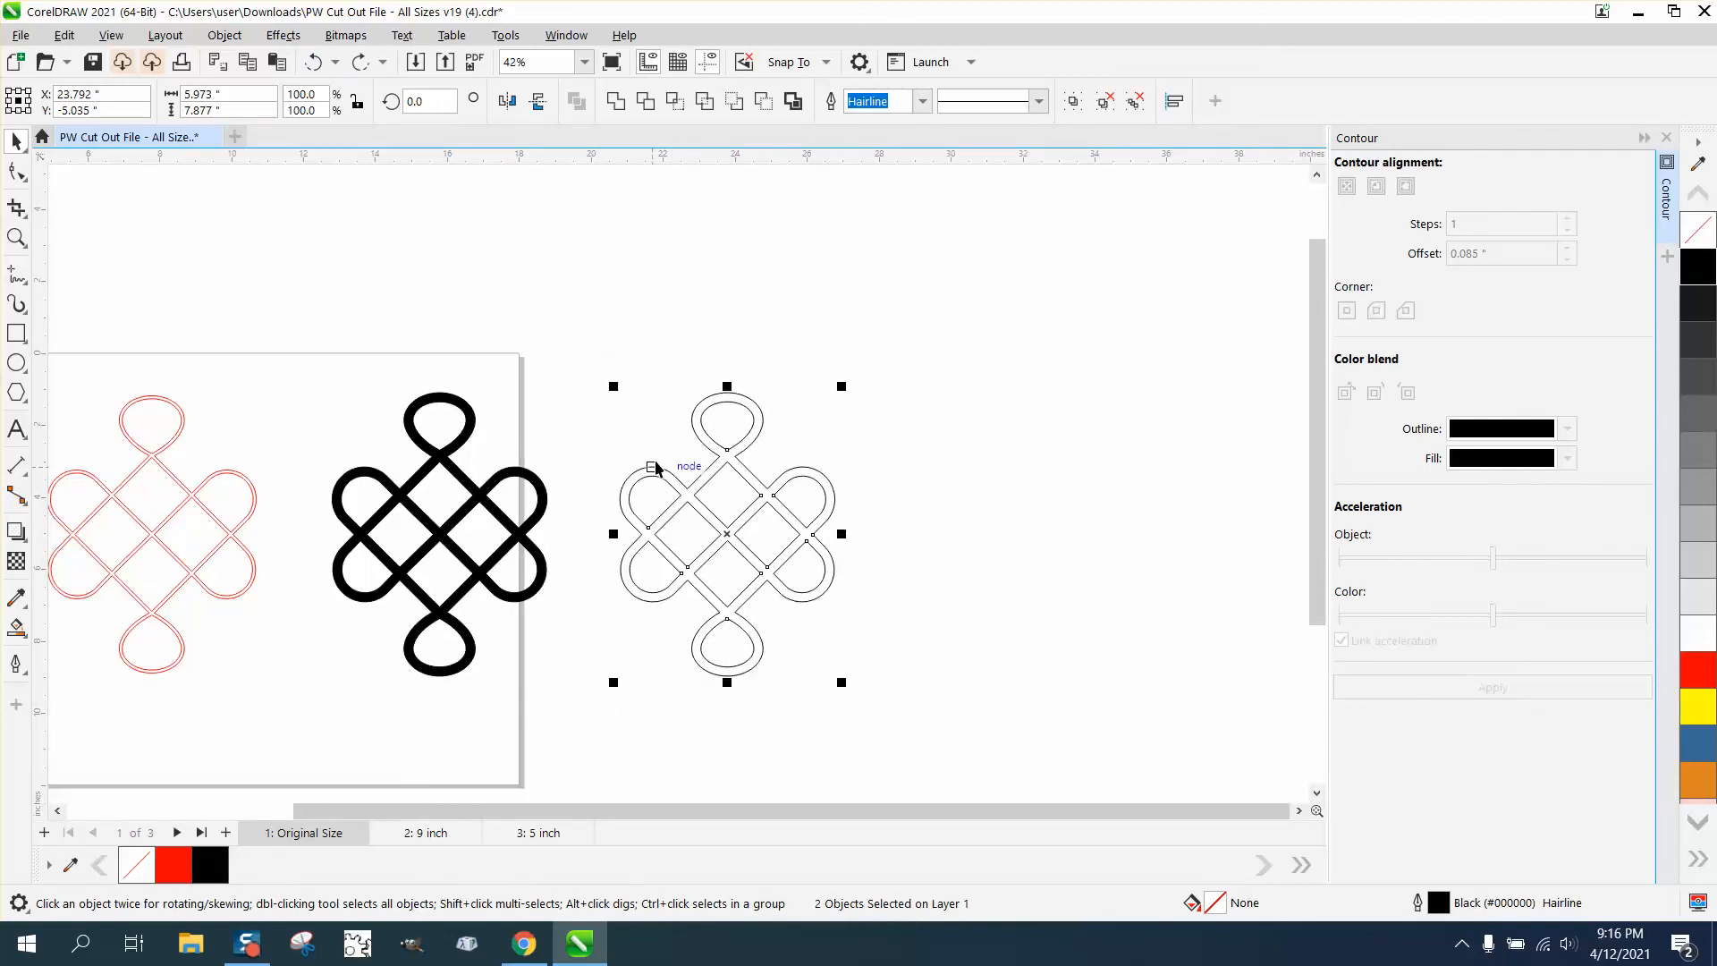
- Examine the rightmost outlined knot up close, checking the band outlines and crossings around its bottom loop
key(z)
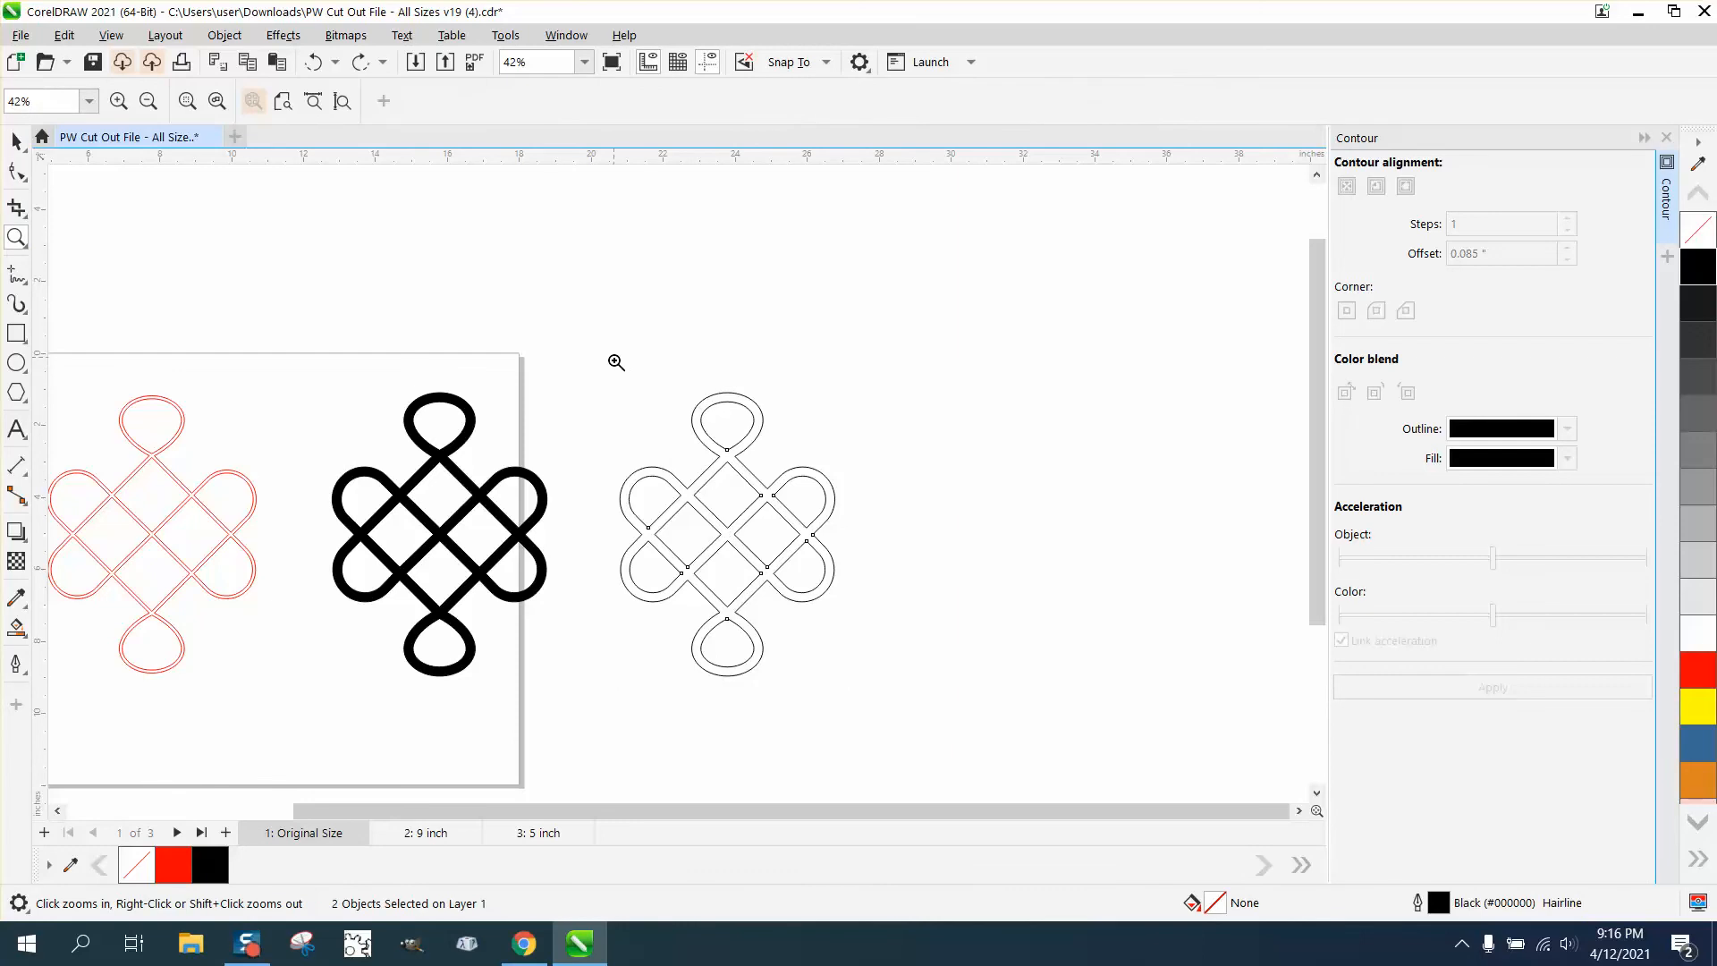
drag(614, 361, 981, 799)
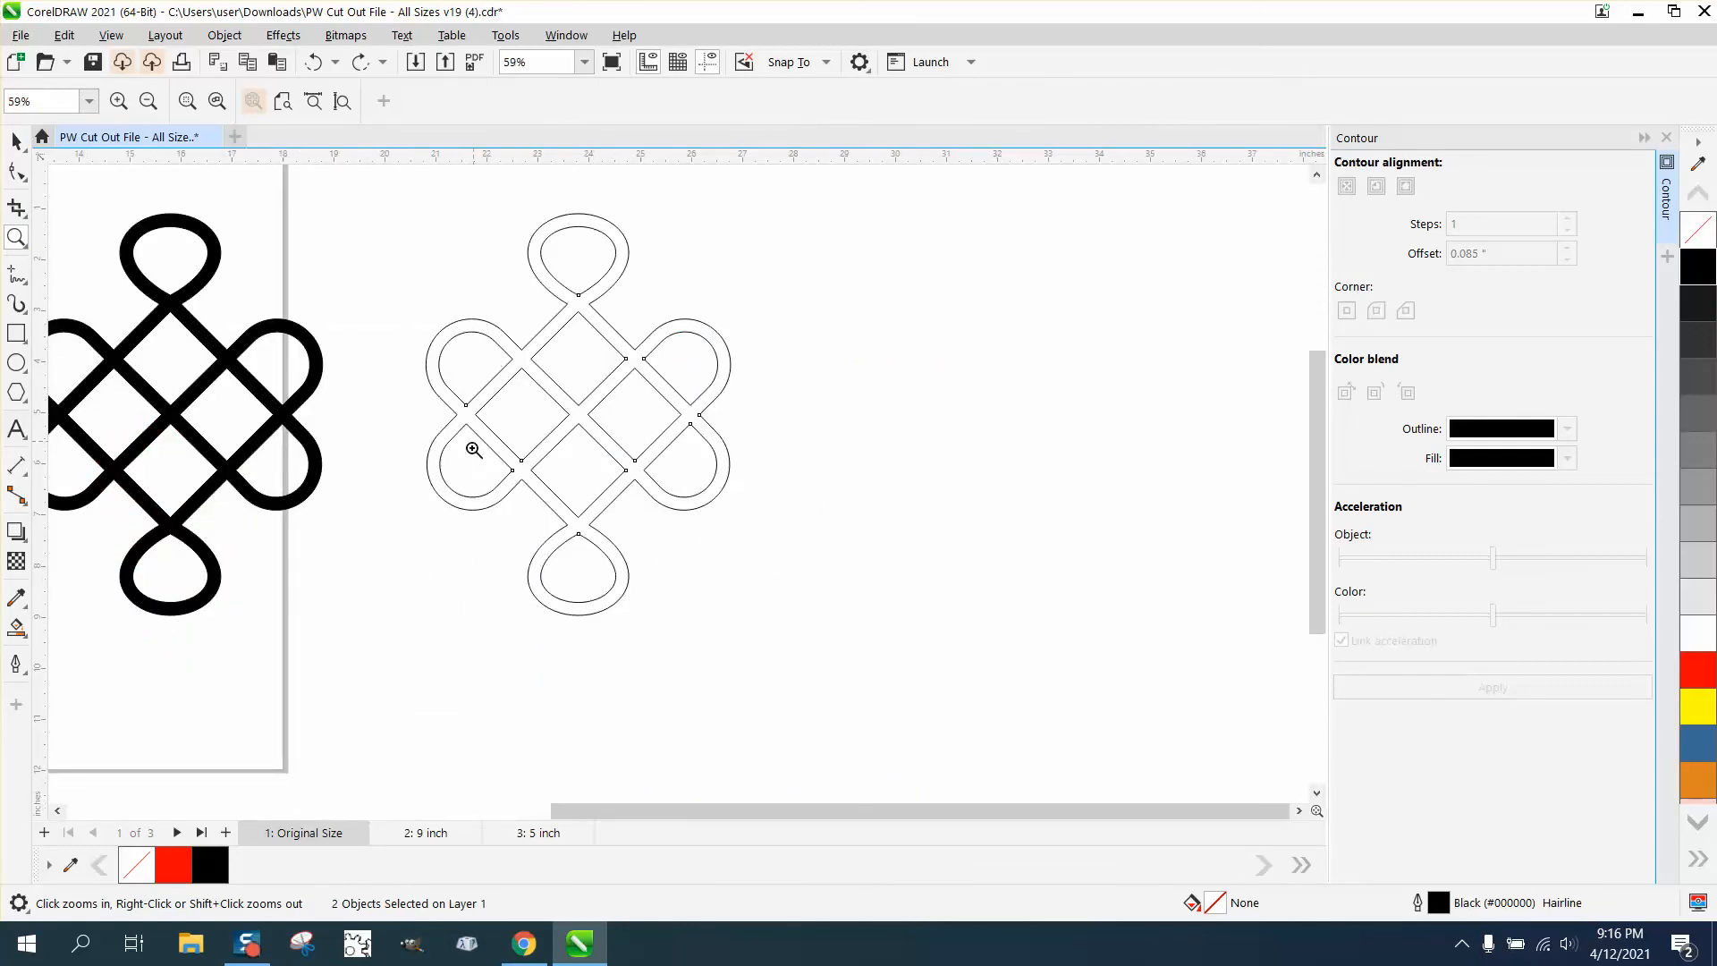
drag(491, 498, 731, 683)
scroll(702, 466, down, 3)
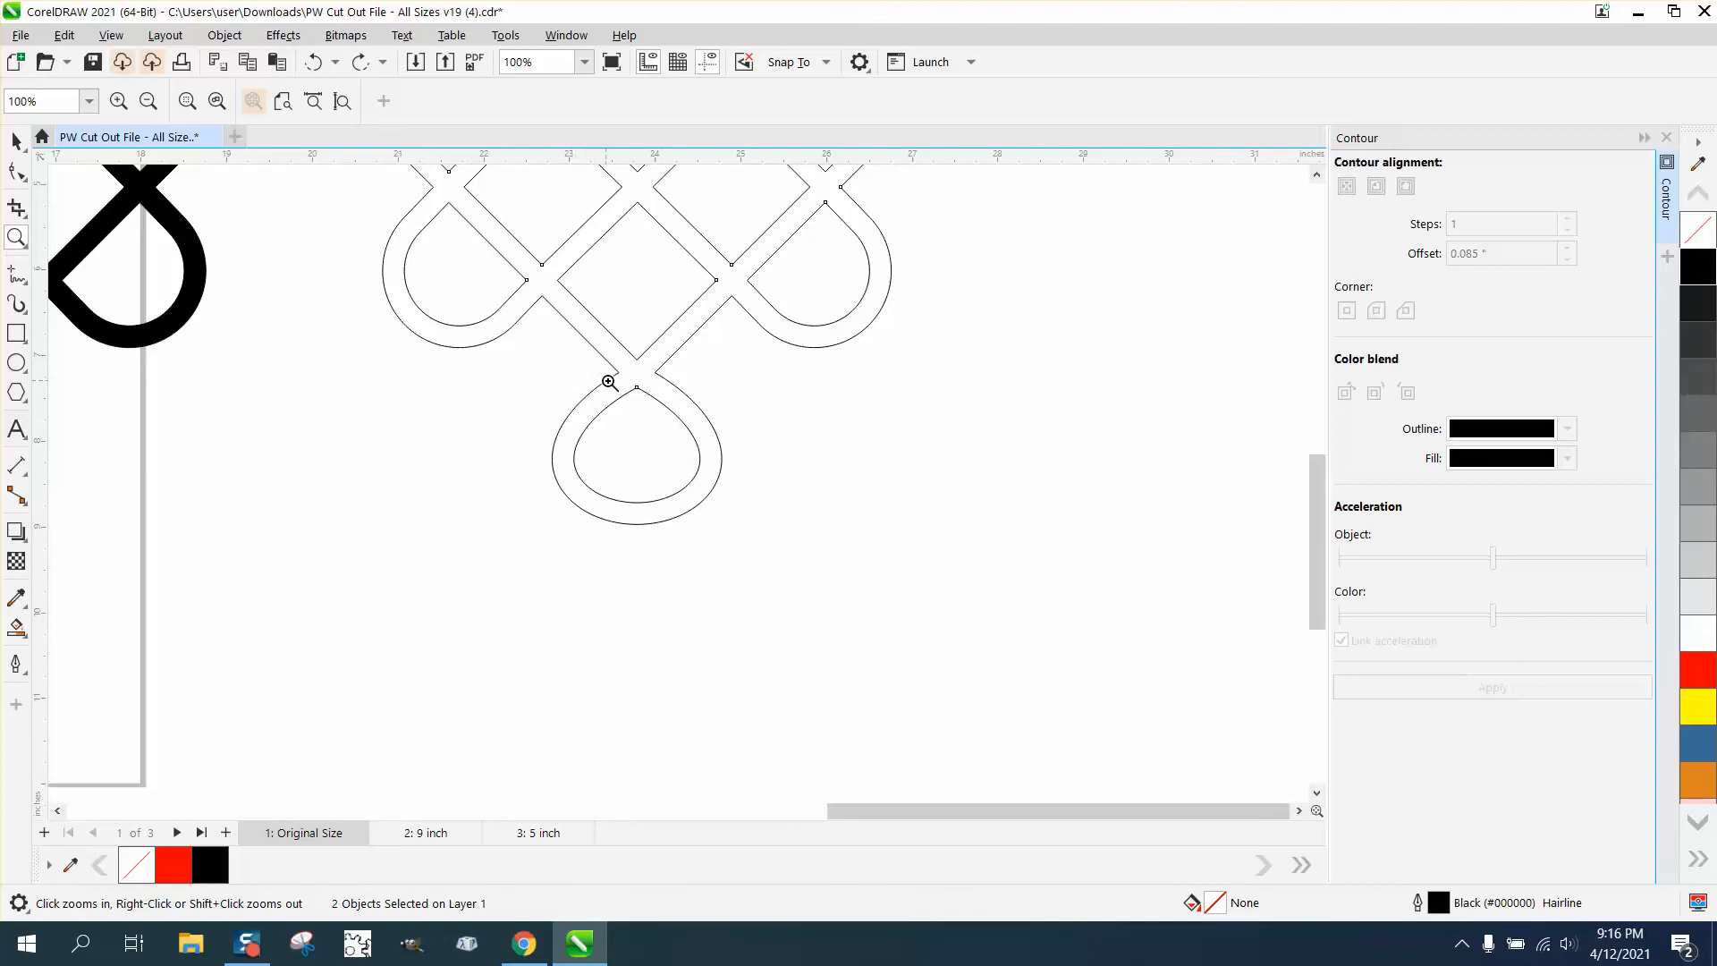
scroll(659, 390, down, 2)
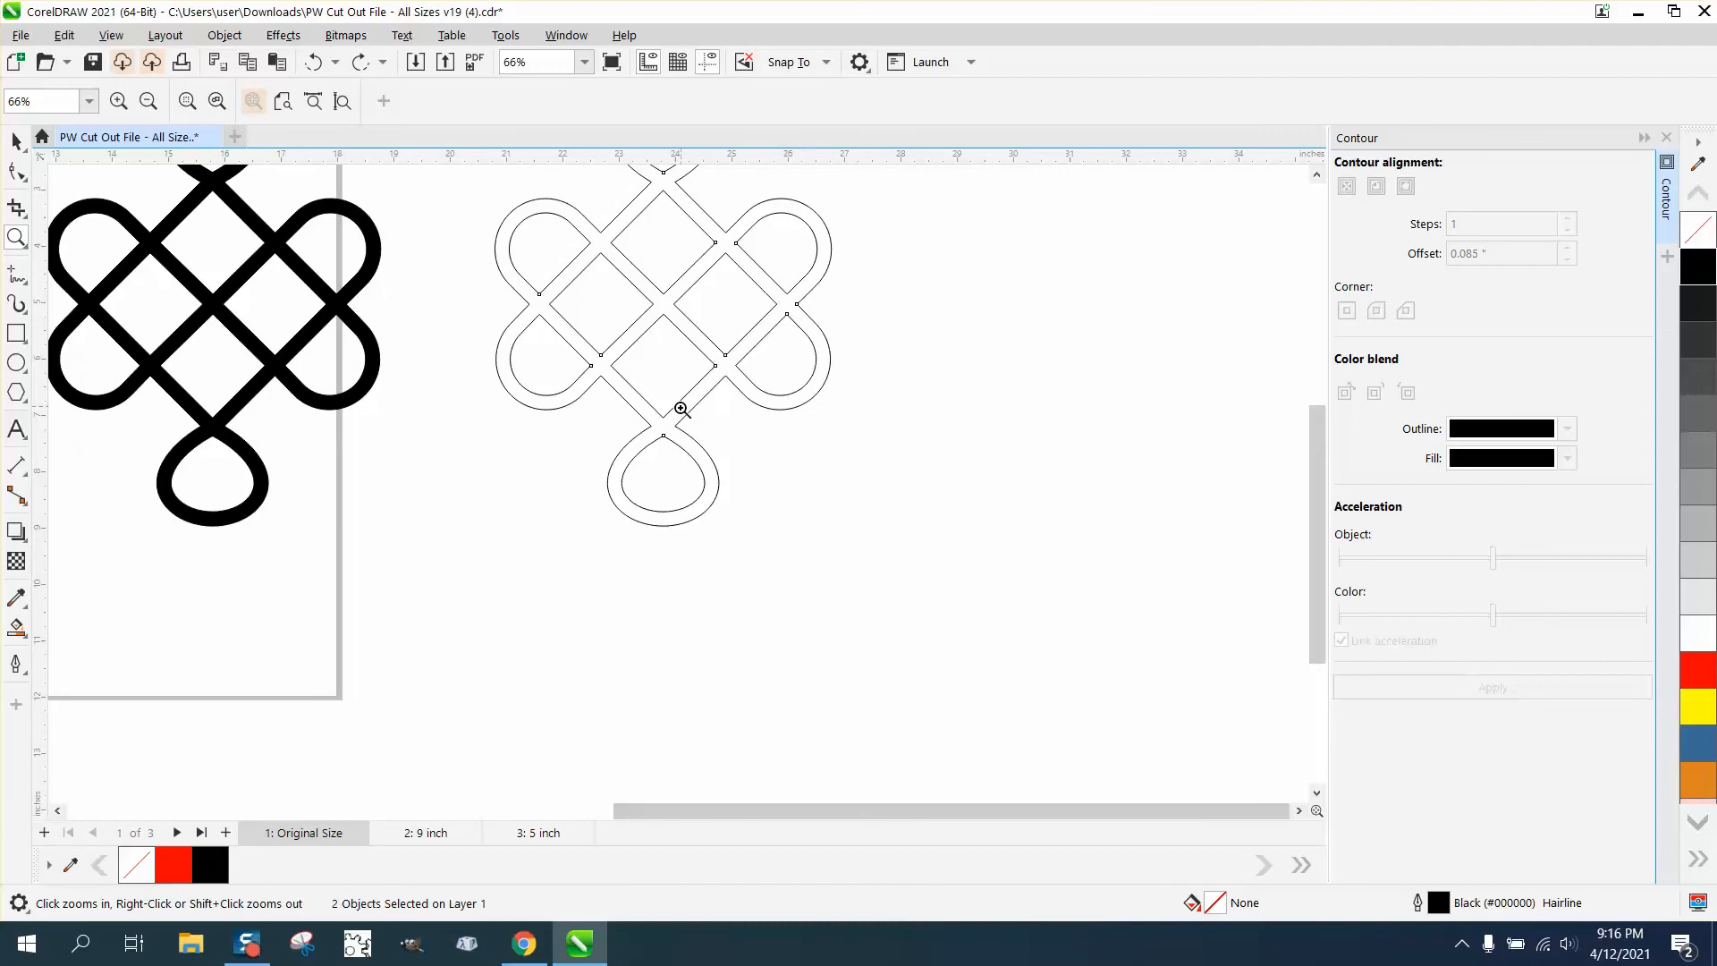
right_click(699, 521)
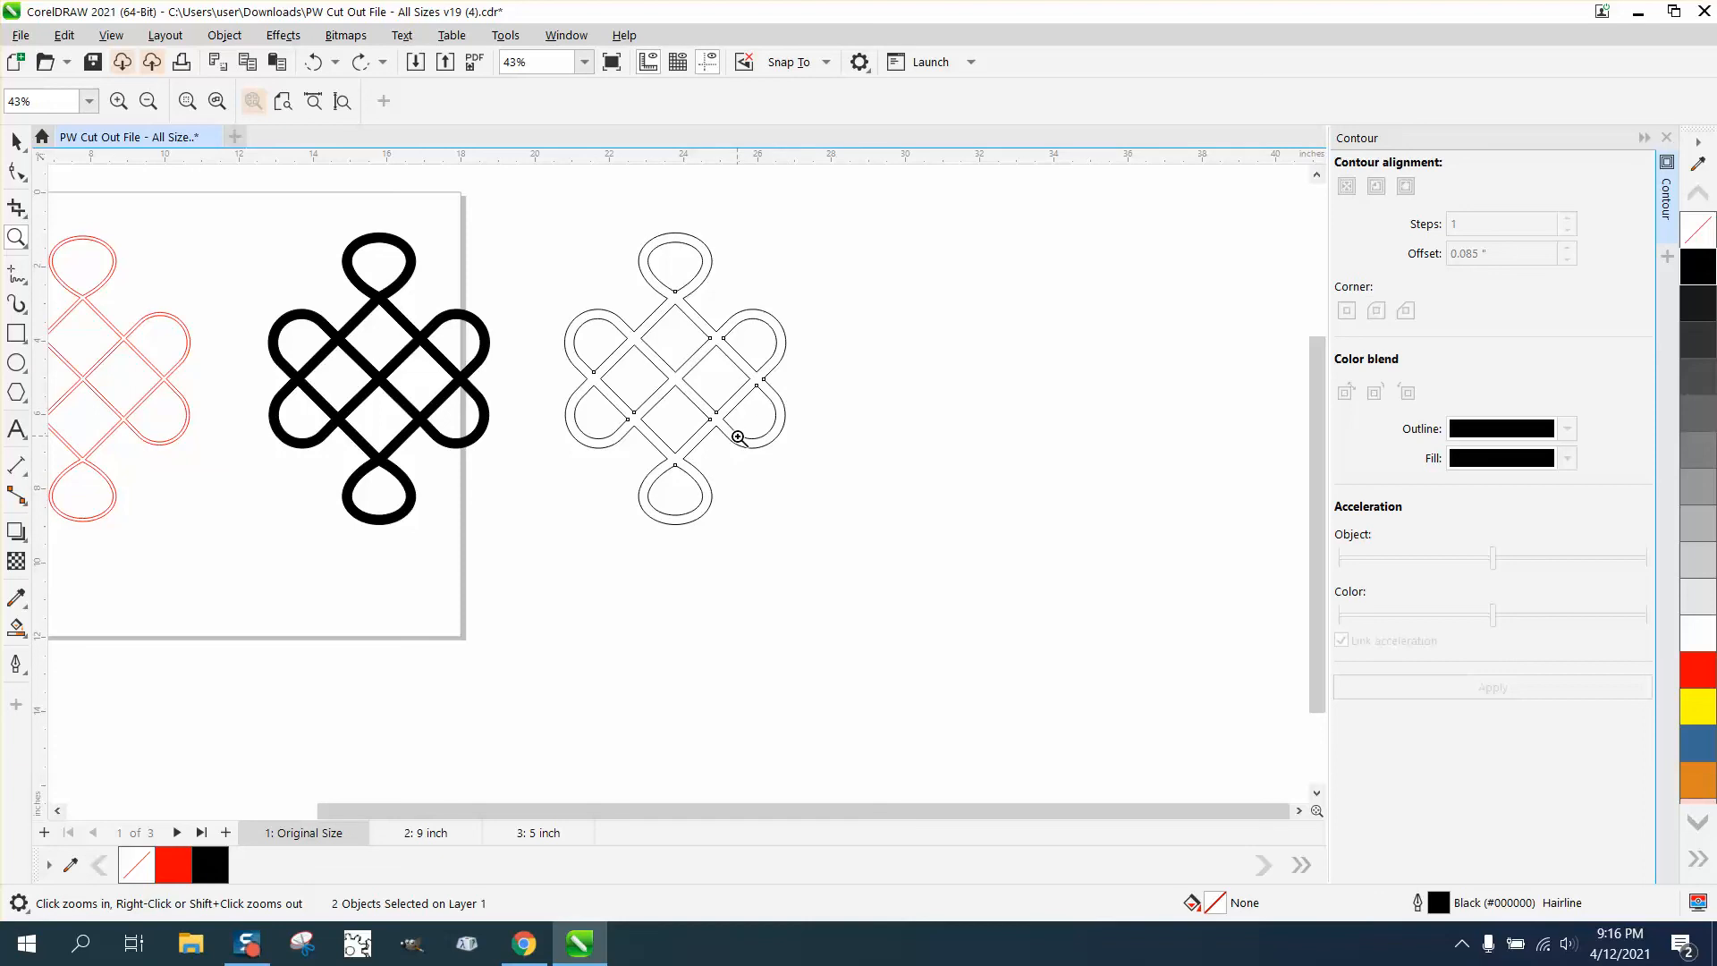
click(17, 142)
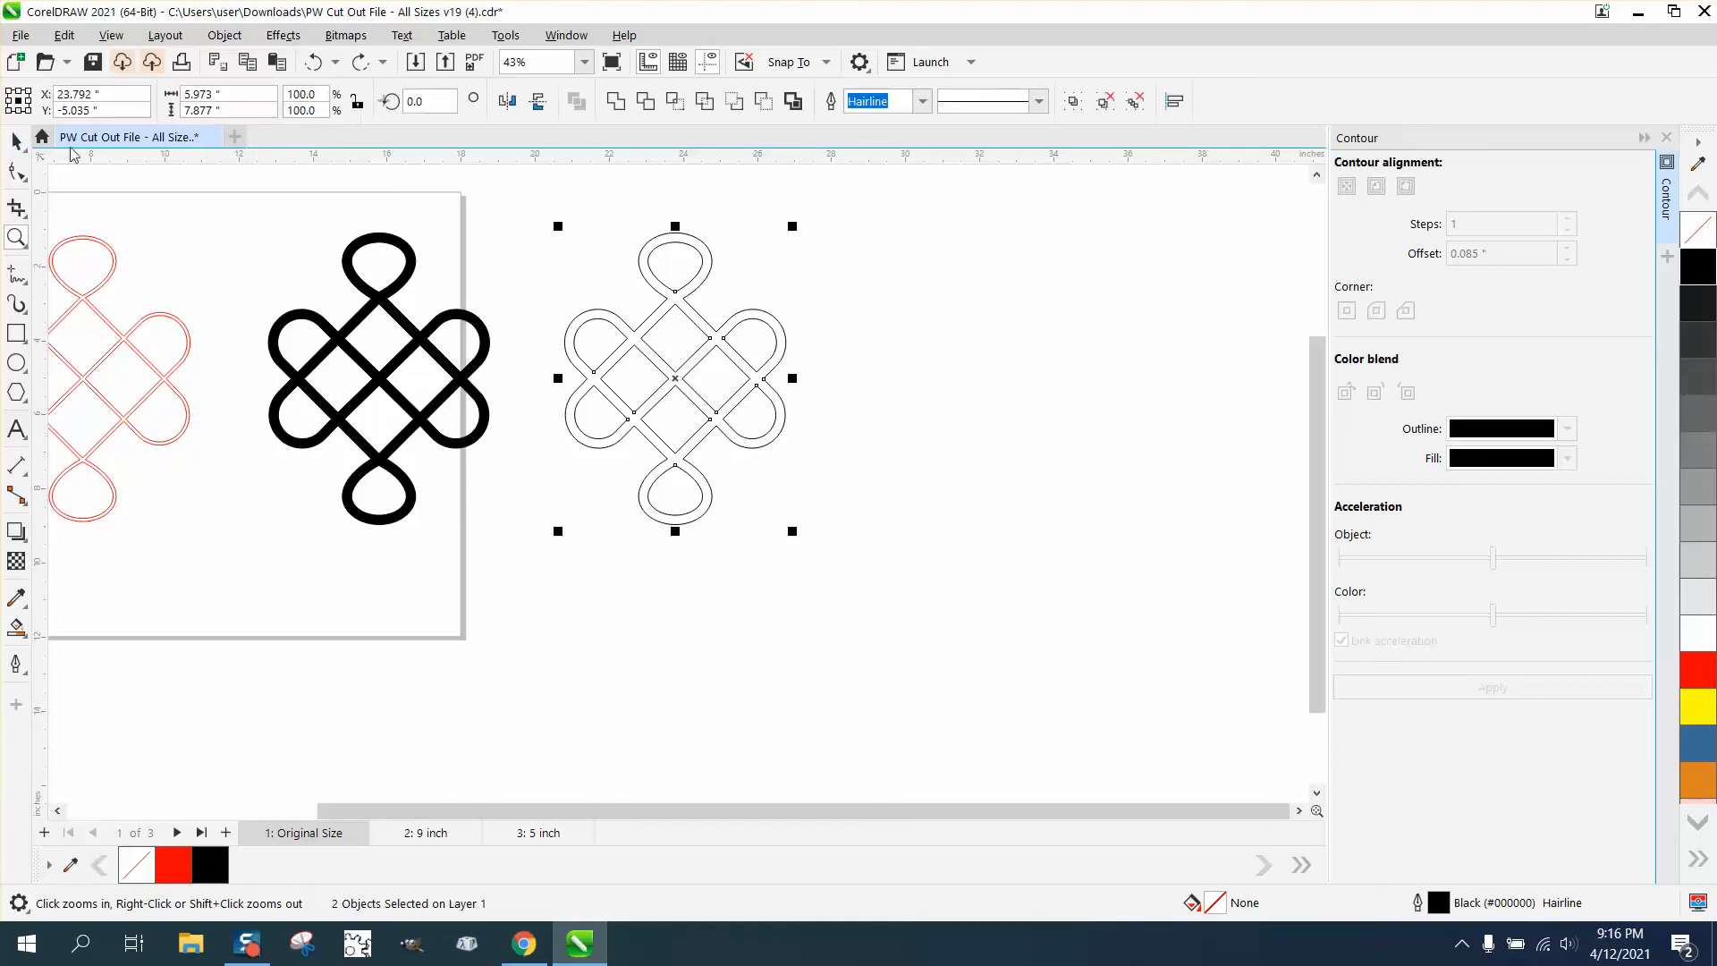